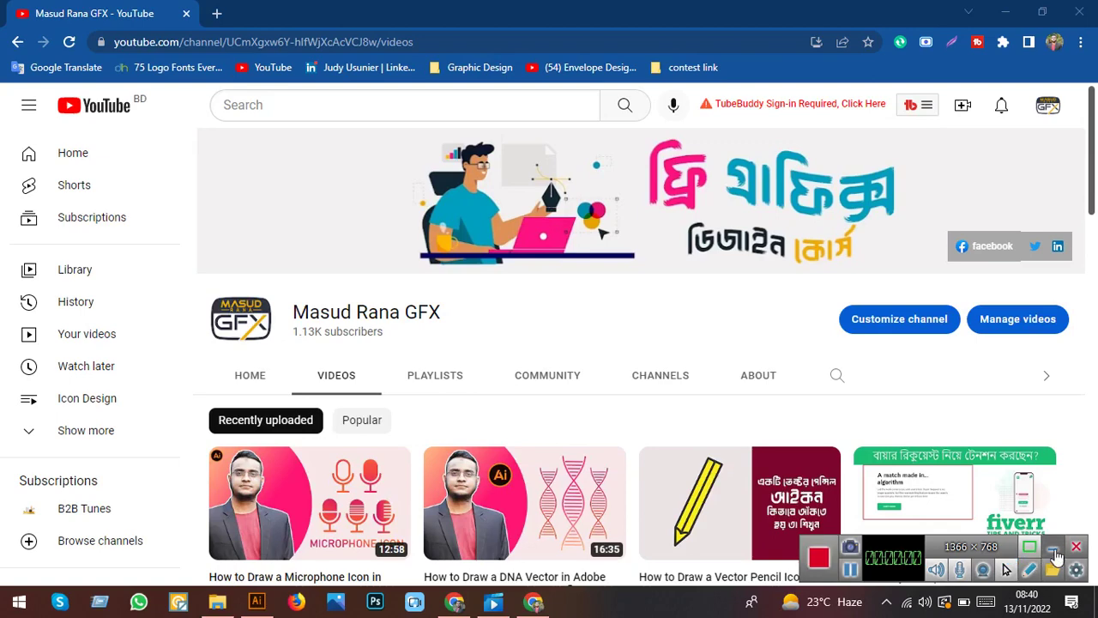
Step: Switch from Chrome's YouTube channel page to Adobe Illustrator via the taskbar
left_click(1054, 549)
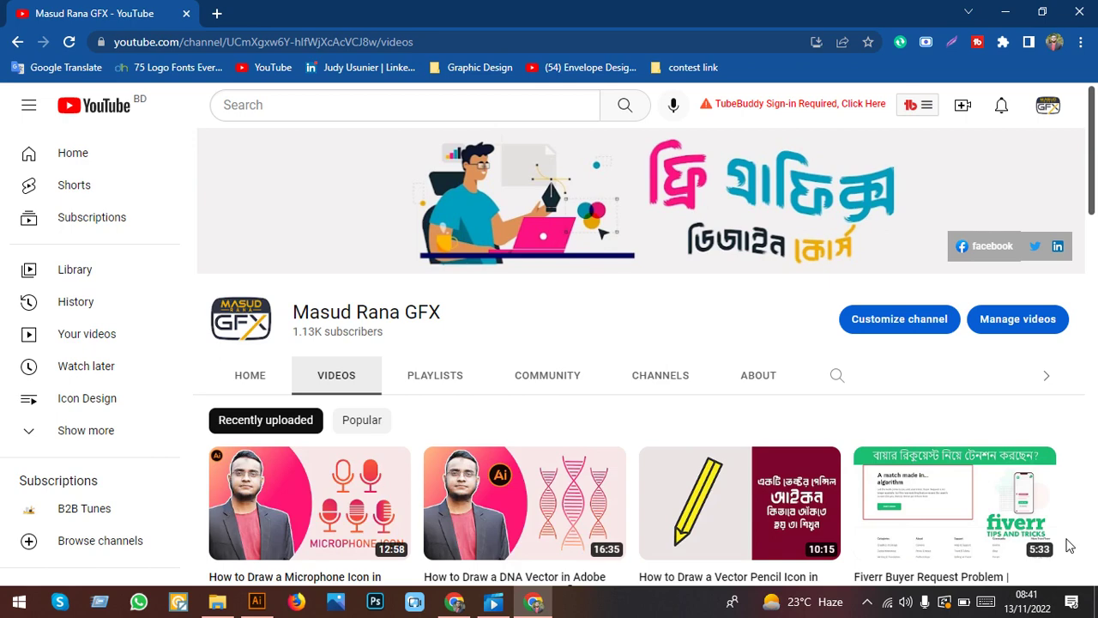
Step: Bring the Illustrator diamond document forward and zoom out to see the whole artwork
left_click(256, 601)
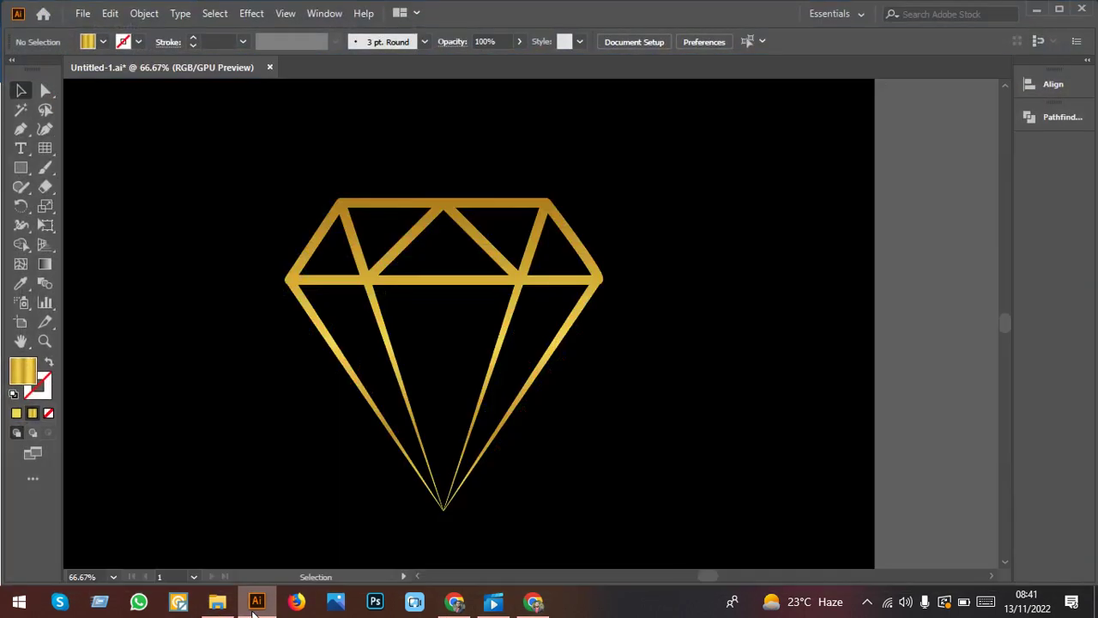
left_click_drag(410, 520, 452, 529)
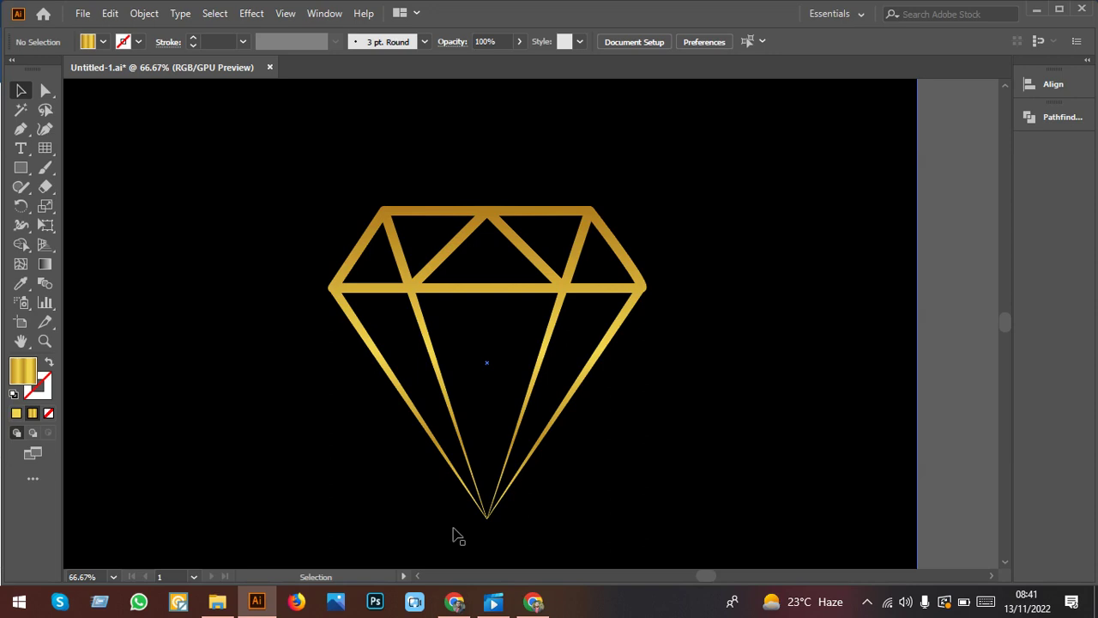
scroll(491, 519, "down", 1)
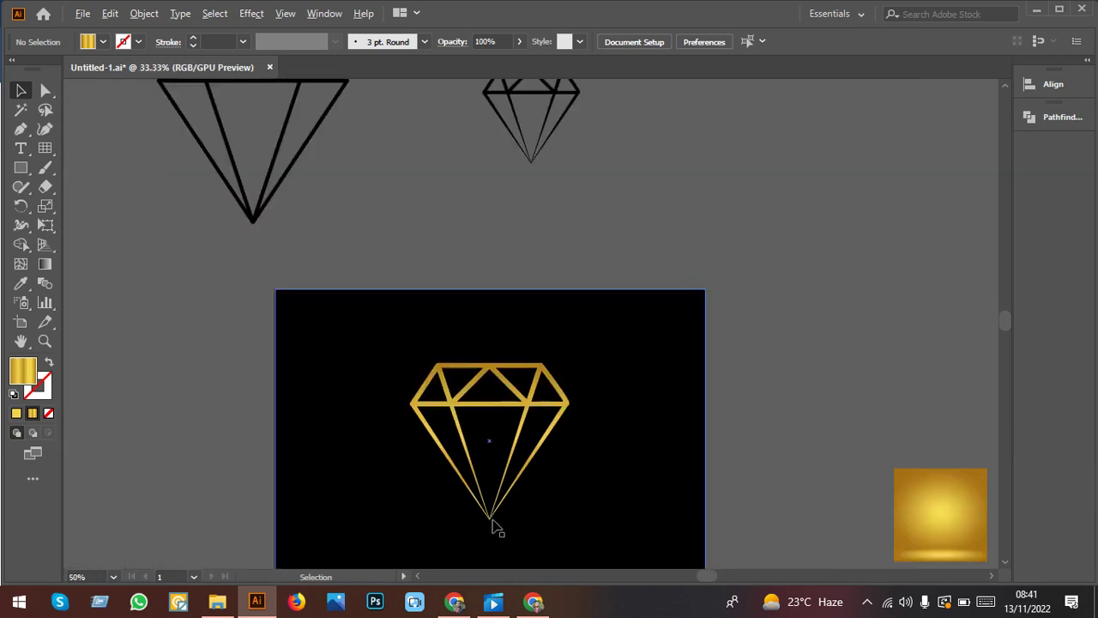
scroll(601, 480, "down", 2)
Step: Drag the diamond and its black background off the artboard to the right, then zoom back in
left_click(439, 403)
scroll(439, 404, "down", 1)
left_click(466, 417, "shift")
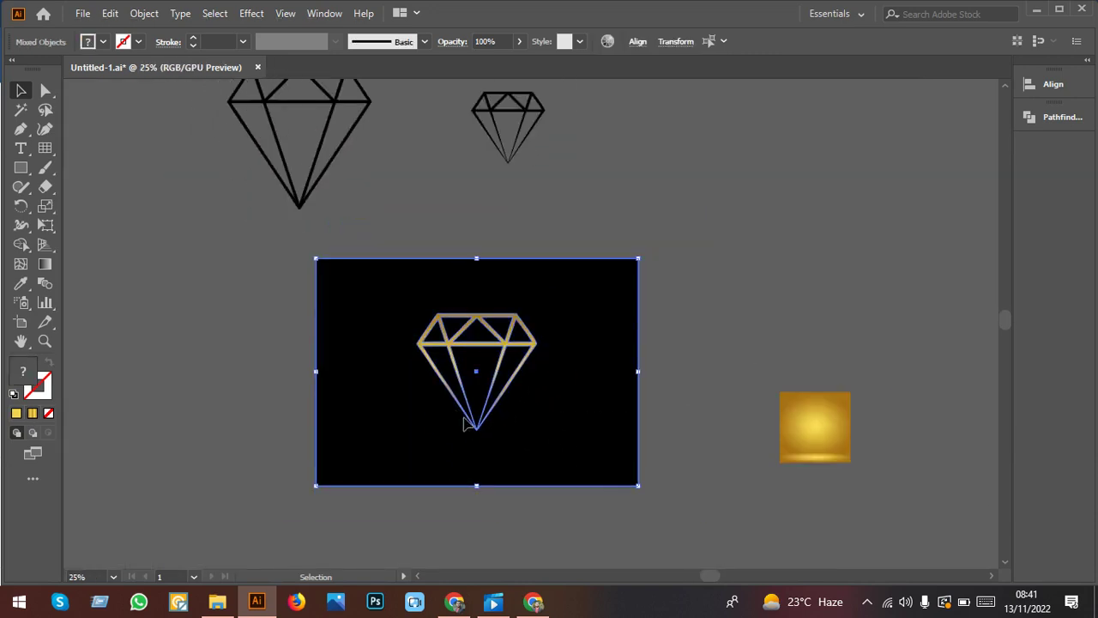
left_click_drag(466, 417, 809, 314)
scroll(576, 417, "up", 1)
scroll(569, 409, "up", 1)
left_click_drag(525, 429, 679, 421)
scroll(613, 423, "up", 1)
scroll(673, 422, "up", 1)
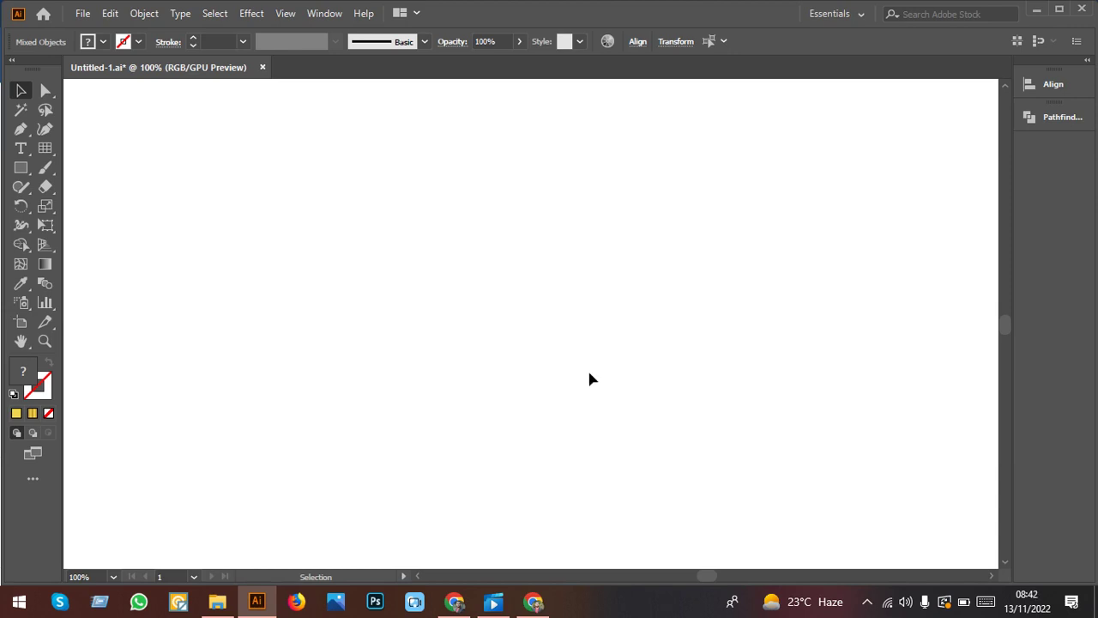
Step: Make a 339.43 × 339.43 px rectangular grid with 5 horizontal and 5 vertical dividers
left_click(43, 152)
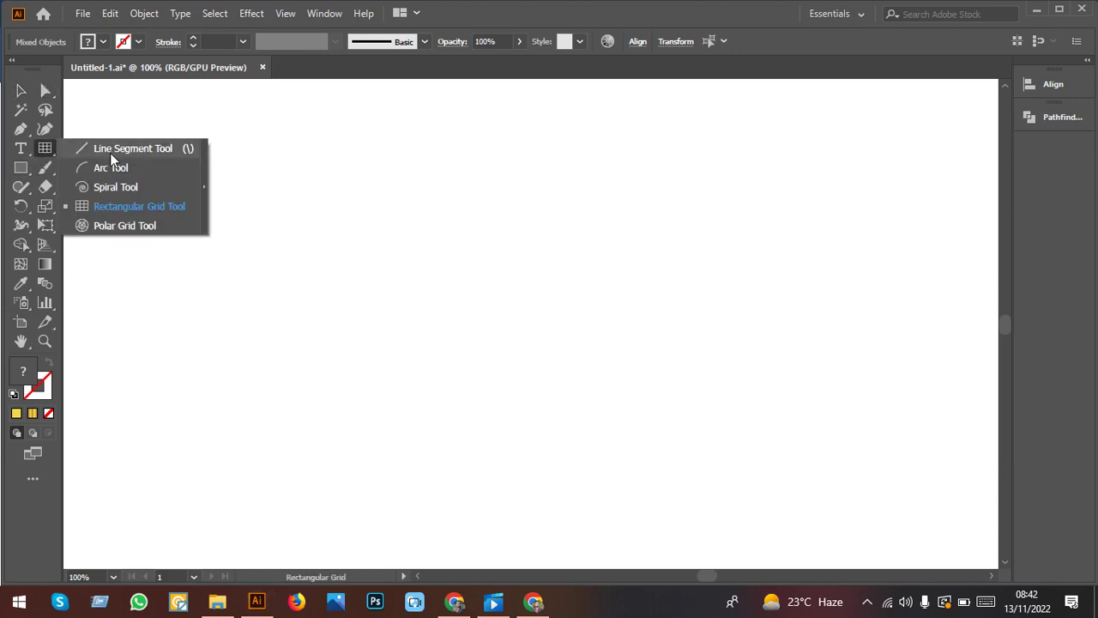
left_click(119, 206)
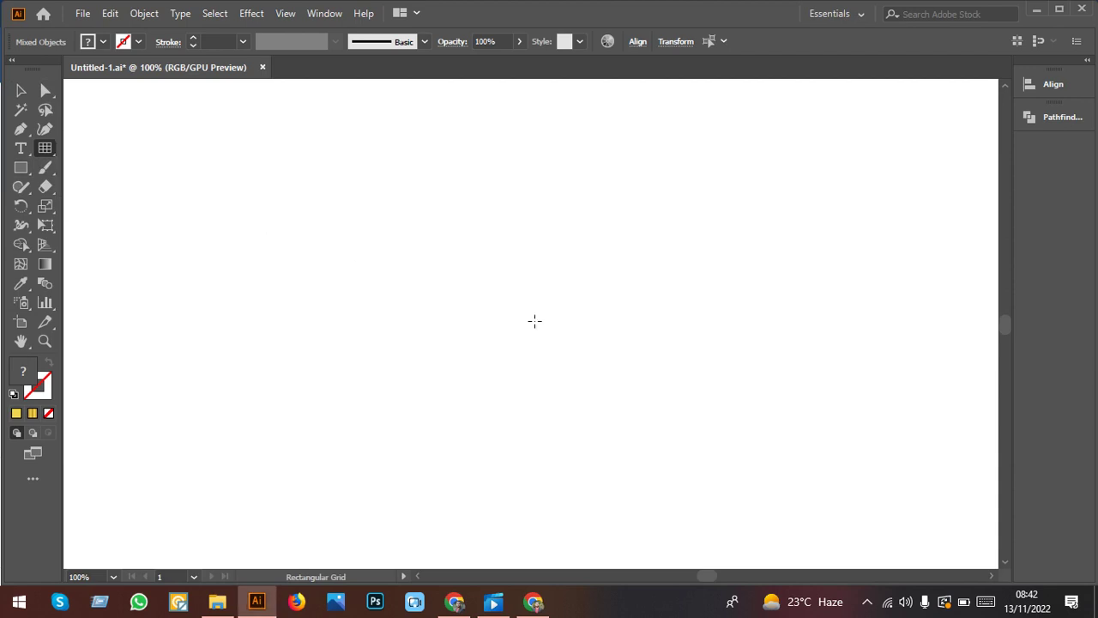
left_click(359, 243)
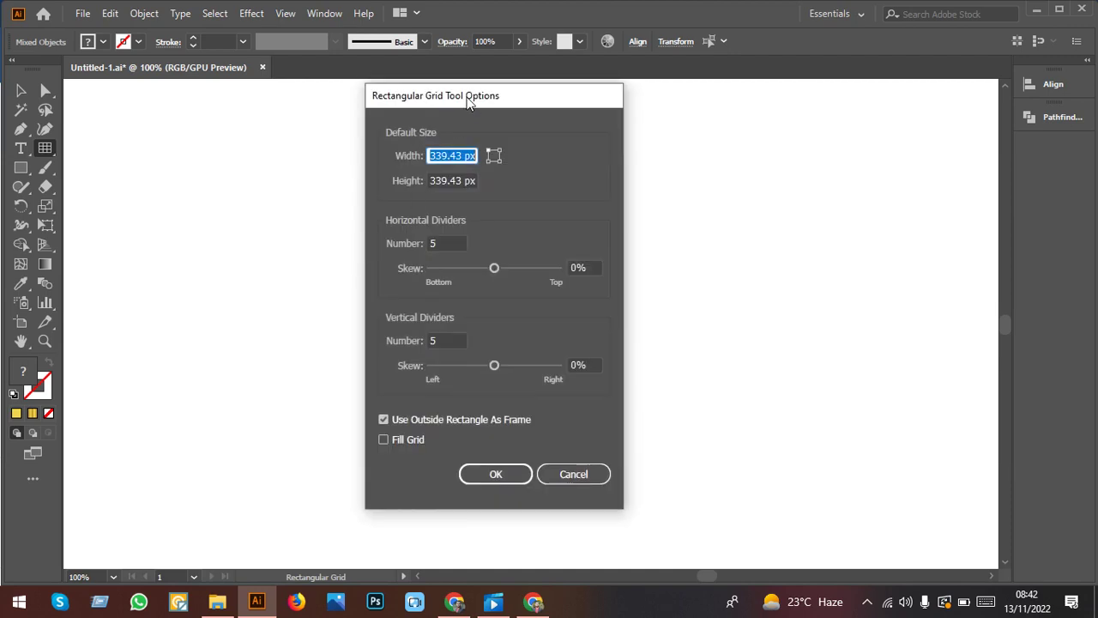
left_click_drag(470, 102, 554, 110)
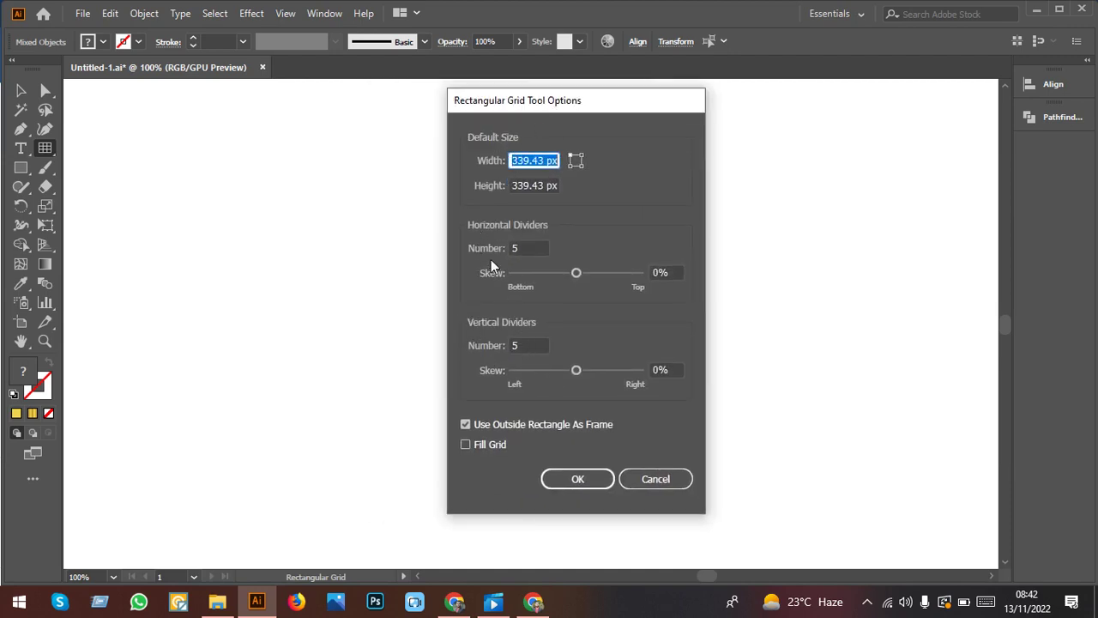
left_click(529, 248)
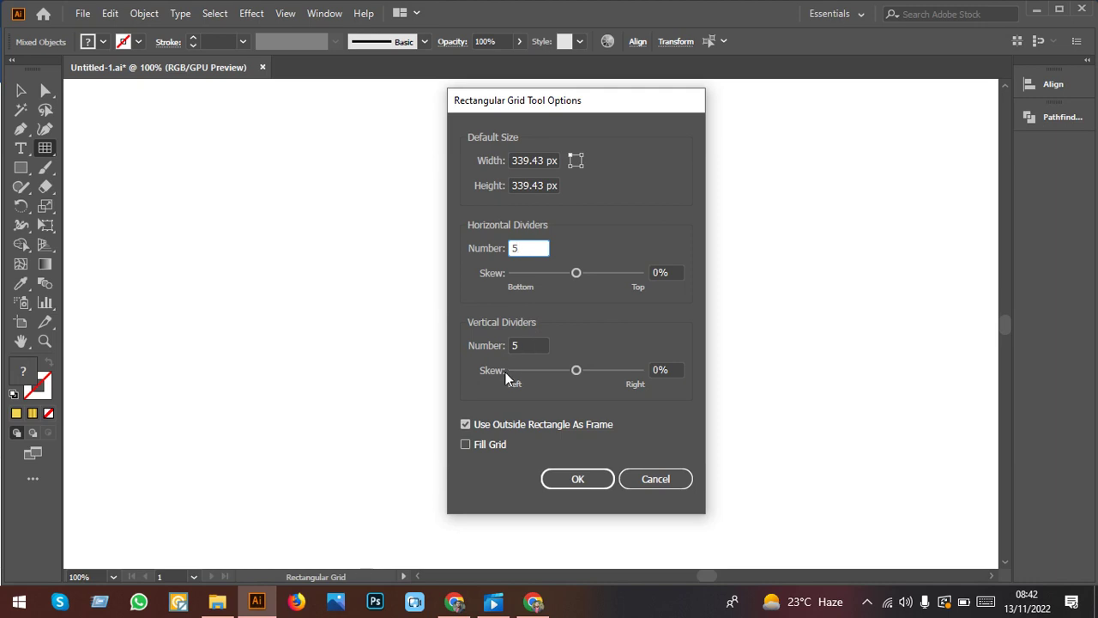
left_click(571, 480)
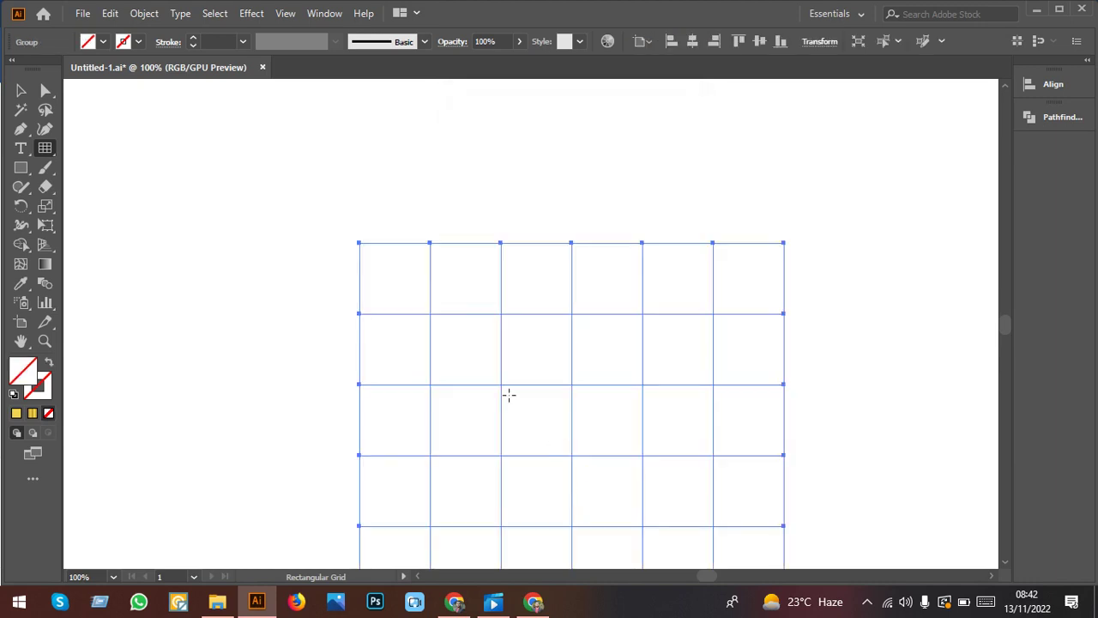
Step: Give the grid a black stroke and select the whole grid
left_click(193, 38)
left_click(193, 38)
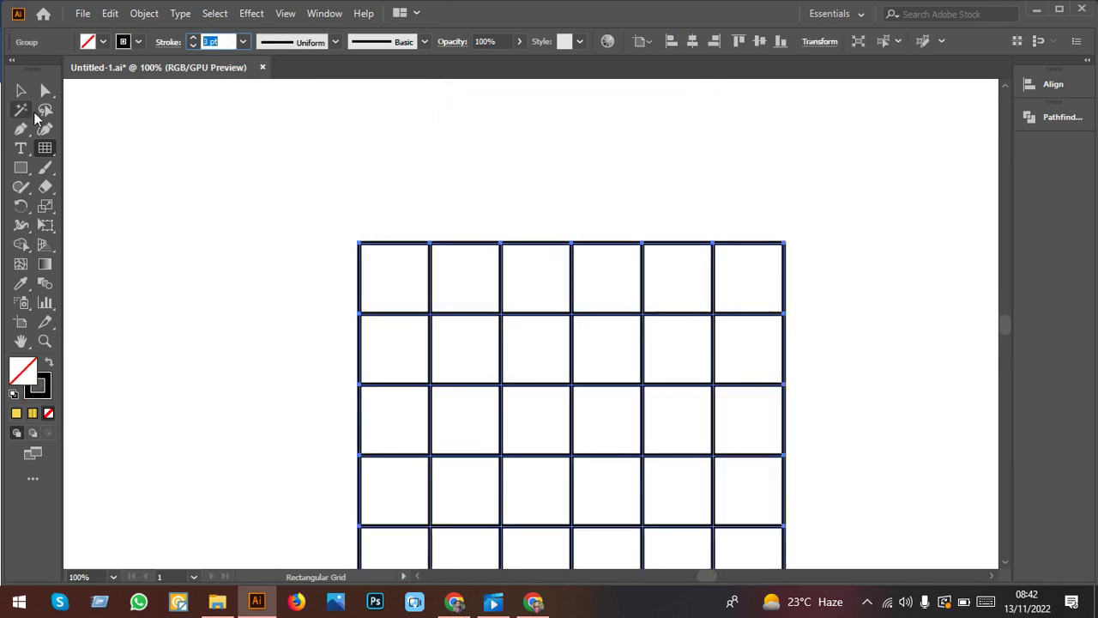
left_click(21, 90)
scroll(309, 223, "down", 5)
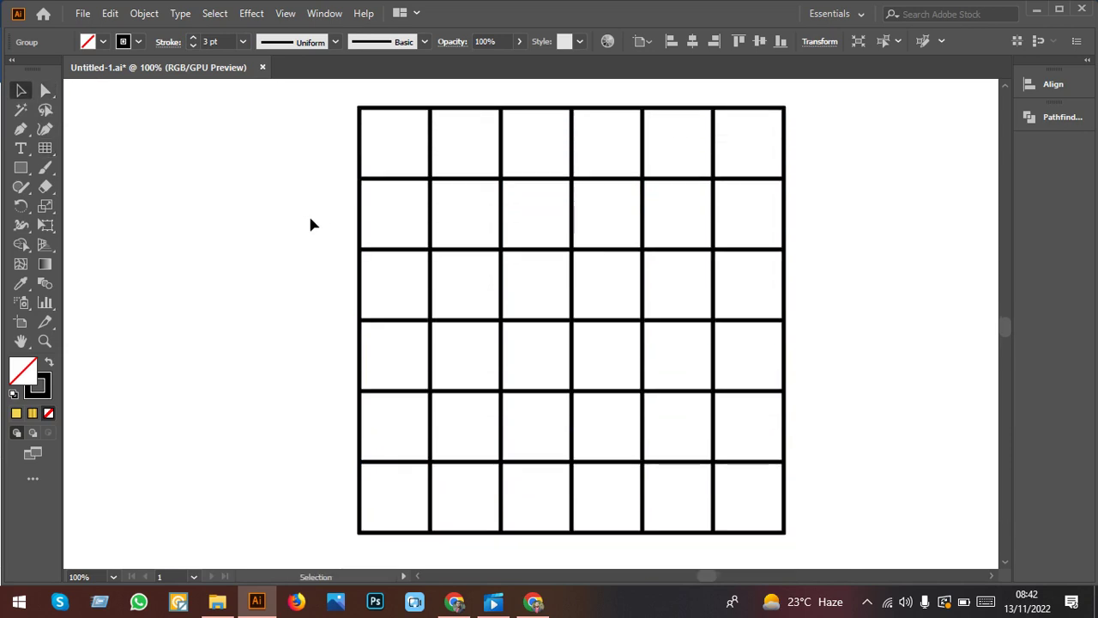
scroll(311, 224, "up", 1)
left_click_drag(860, 404, 817, 380)
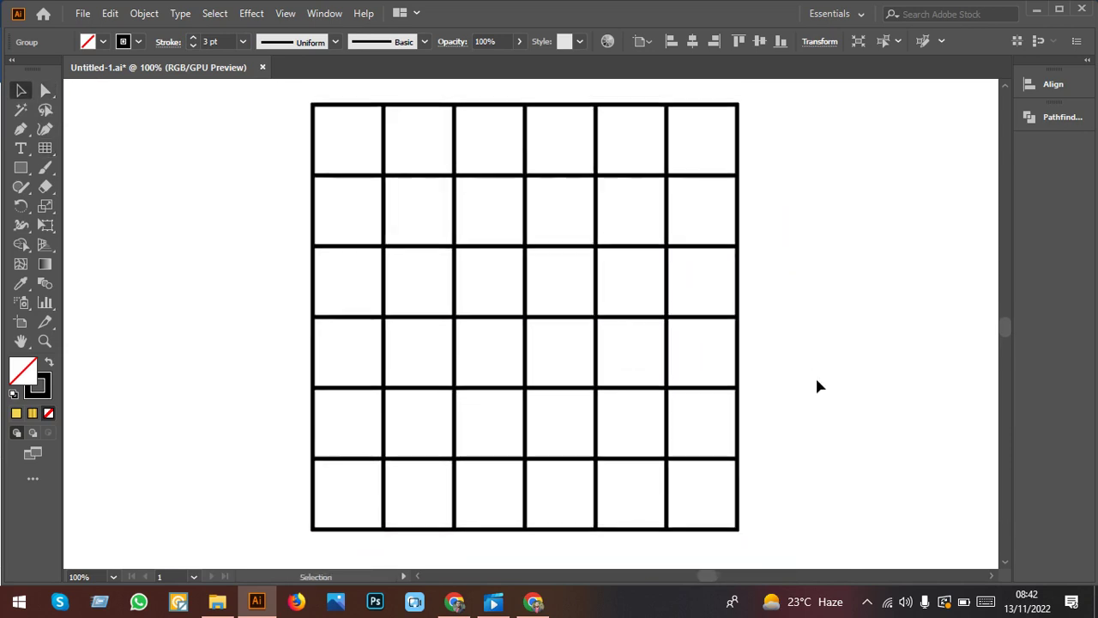
left_click_drag(819, 380, 561, 310)
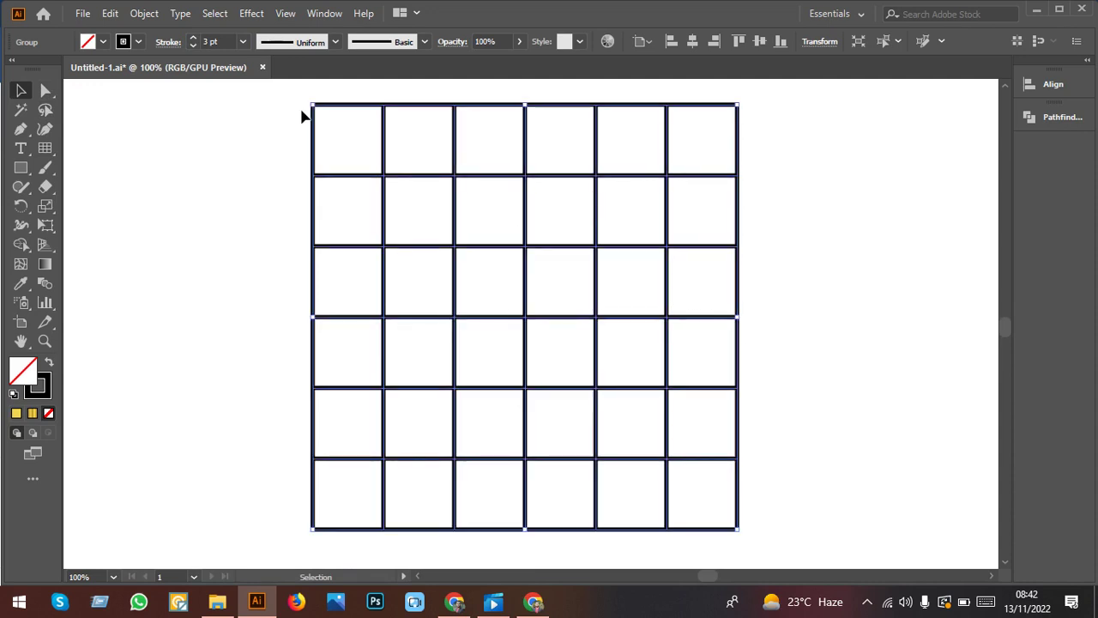
Step: Set the grid's stroke weight to 0.25 pt, undoing a trial 0 pt value
double_click(209, 41)
type("0.25")
key("Return")
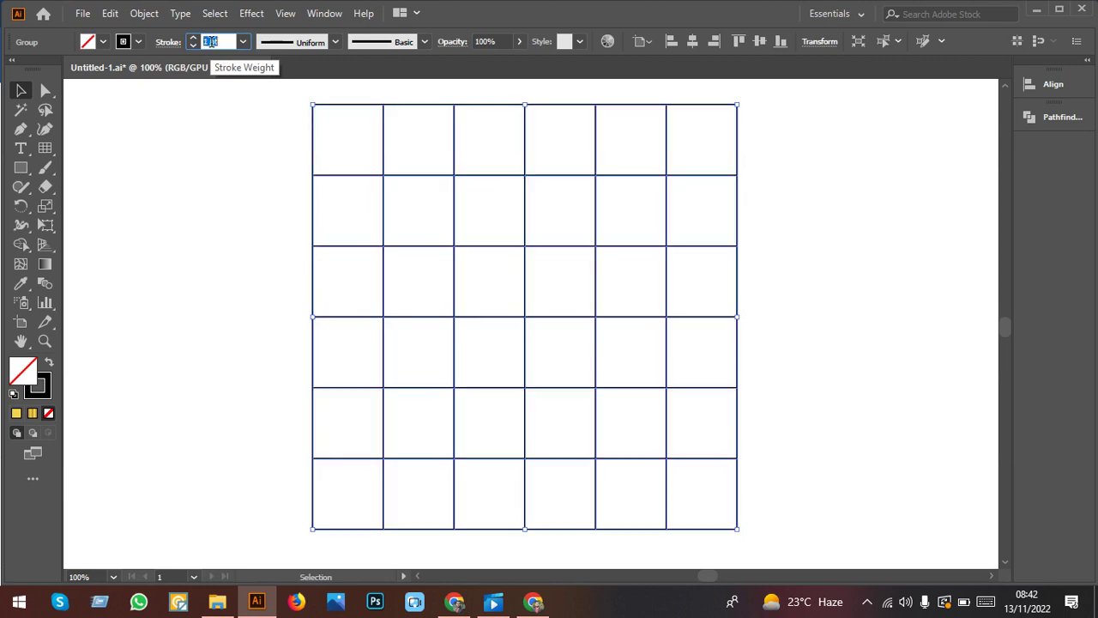
type("0.25")
key("Return")
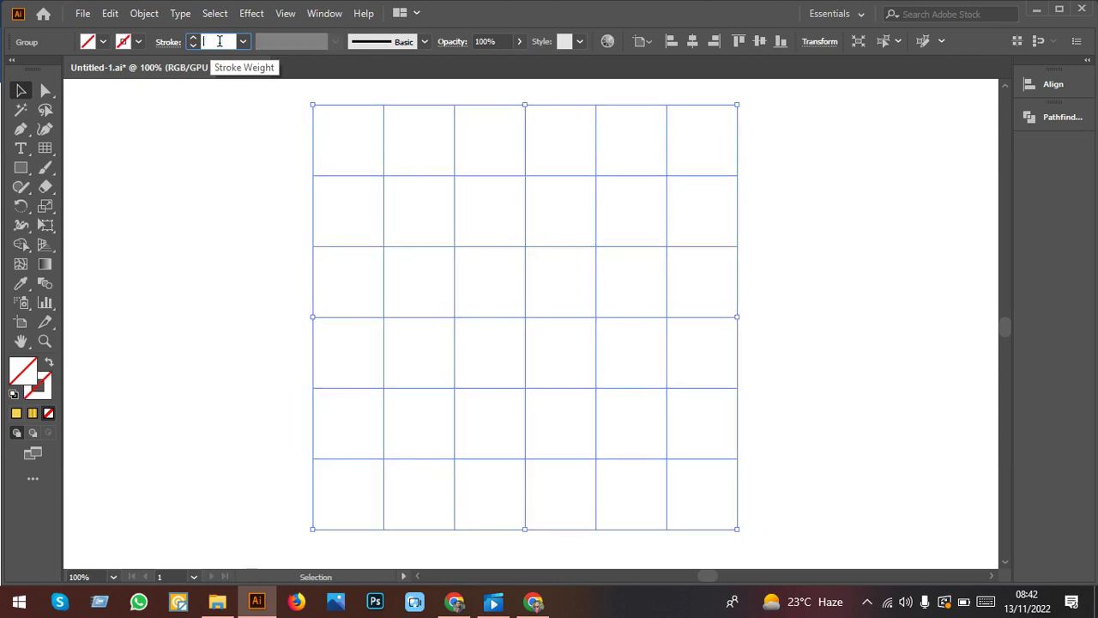
key("ctrl+z")
key("ctrl+shift+z")
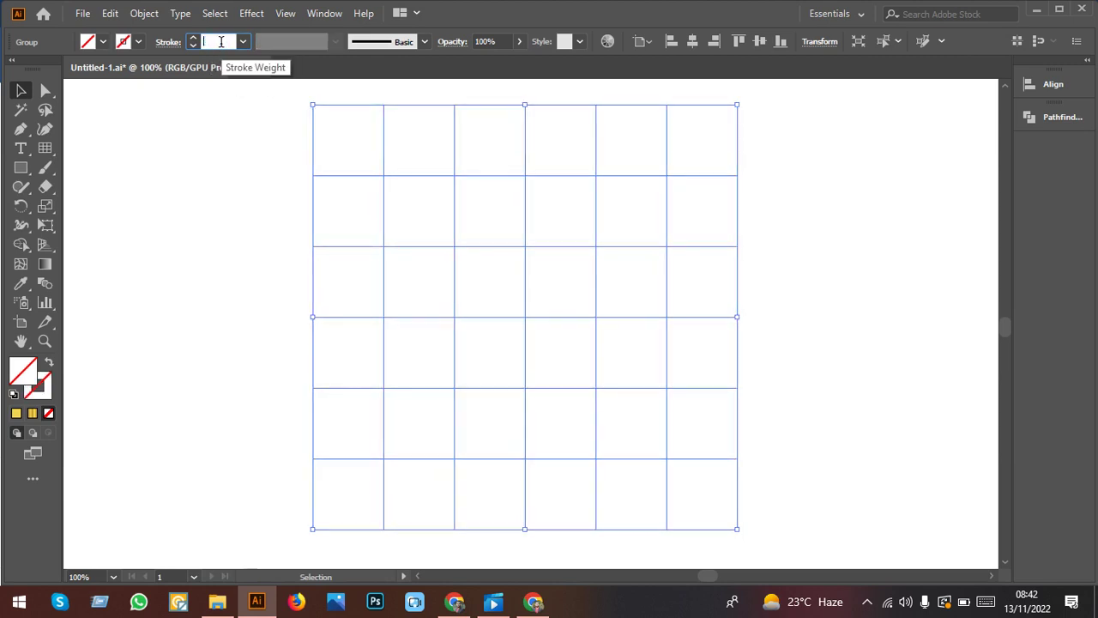
key("ctrl+z")
Step: Select the entire grid and lock it with Object > Lock > Selection
left_click_drag(239, 181, 537, 360)
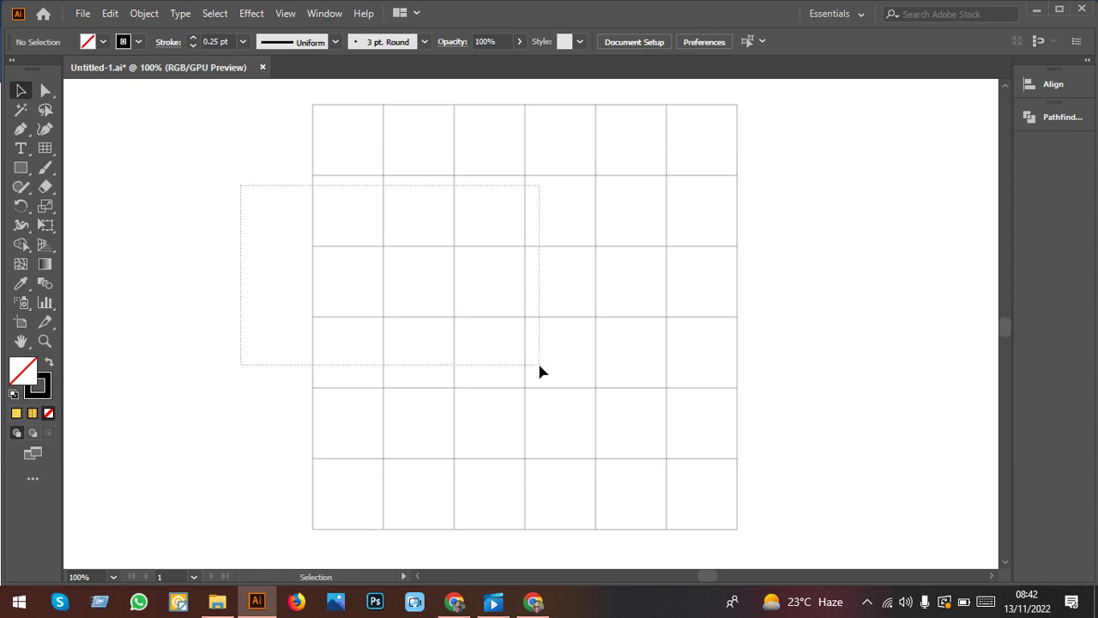
left_click(982, 384)
left_click_drag(801, 289, 730, 329)
left_click(908, 344)
left_click_drag(792, 326, 592, 279)
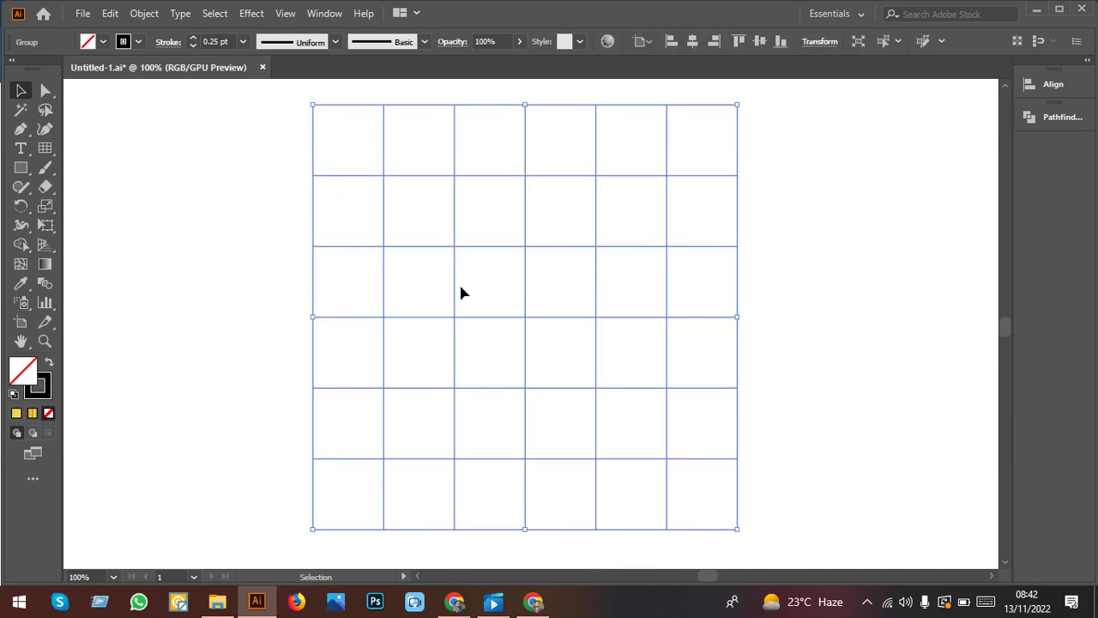
left_click(141, 14)
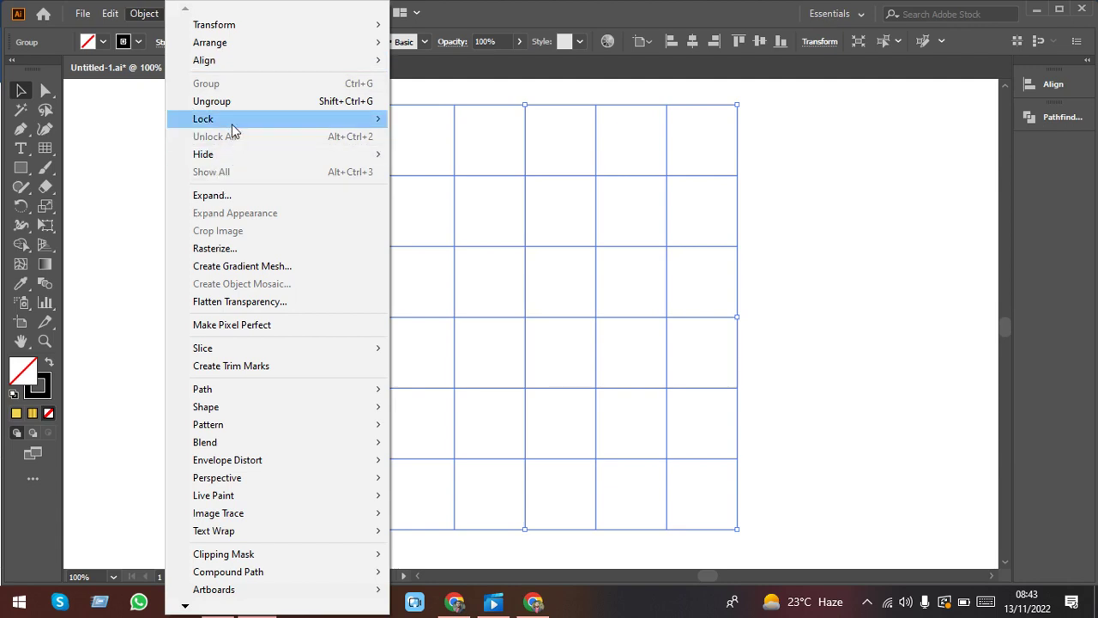
mouse_move(203, 118)
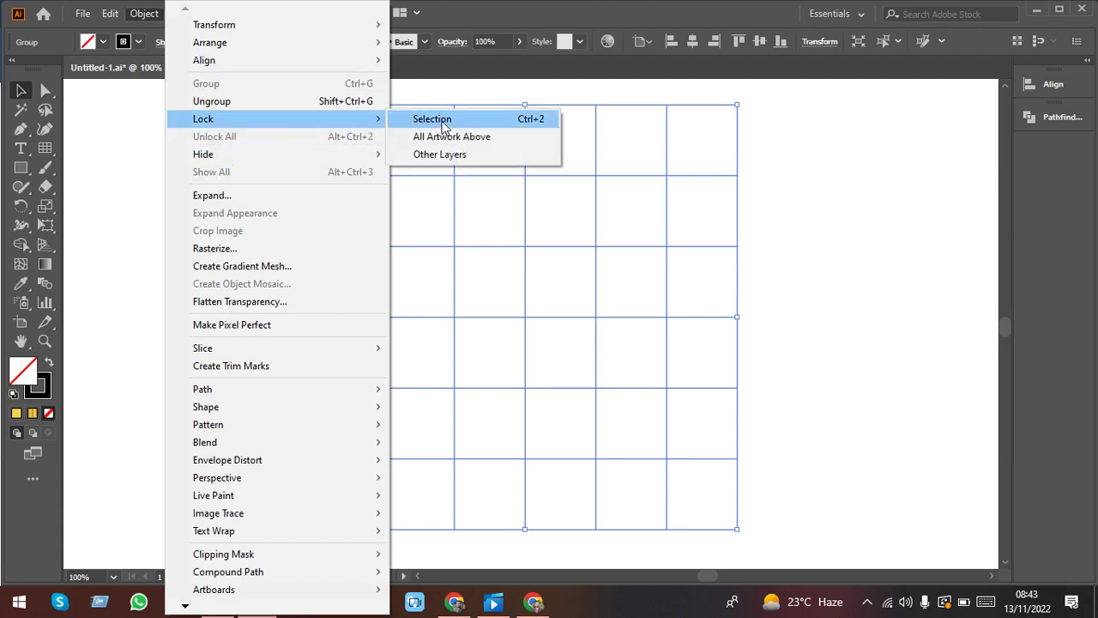
left_click(443, 125)
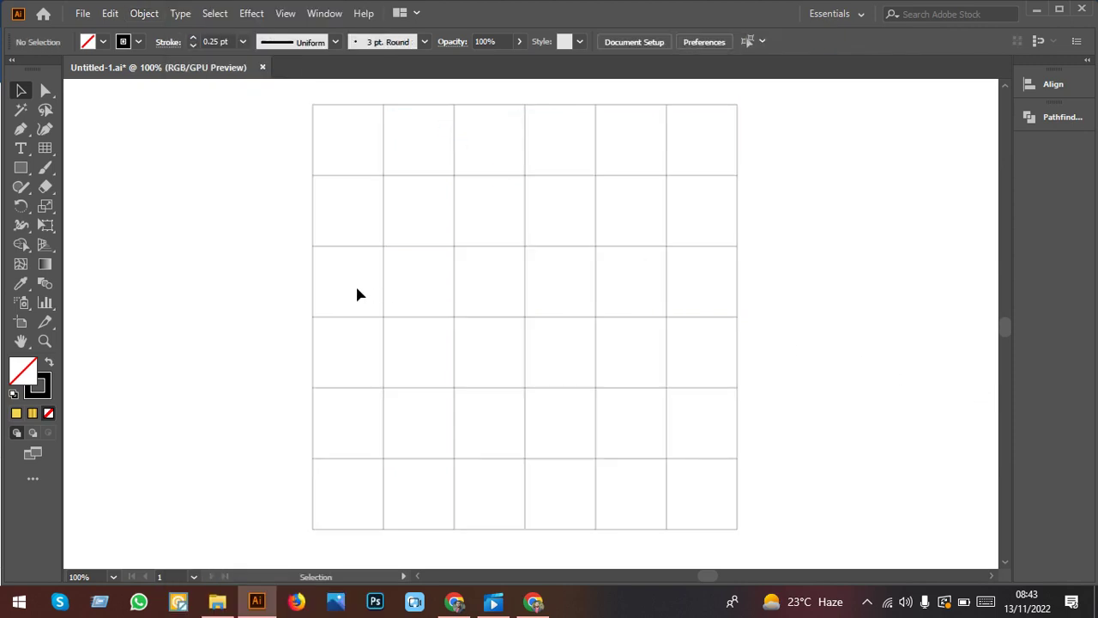
left_click_drag(262, 267, 411, 363)
Step: Pen-draw an inverted triangle from the lower-middle intersection to the upper-left and upper-right intersections, then deselect
left_click(21, 130)
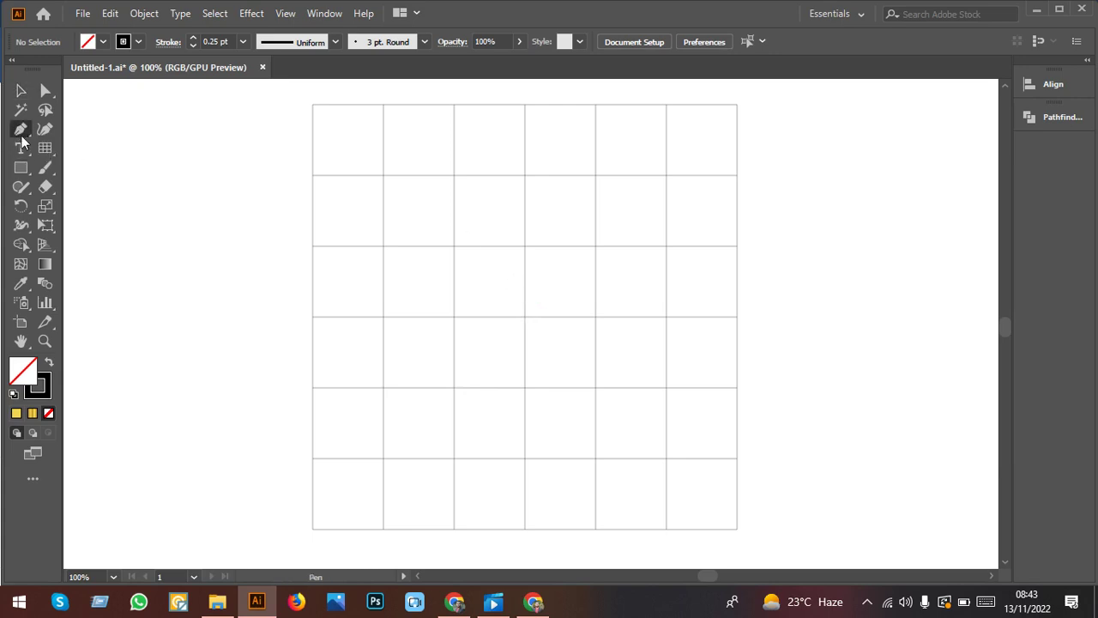
left_click(525, 459)
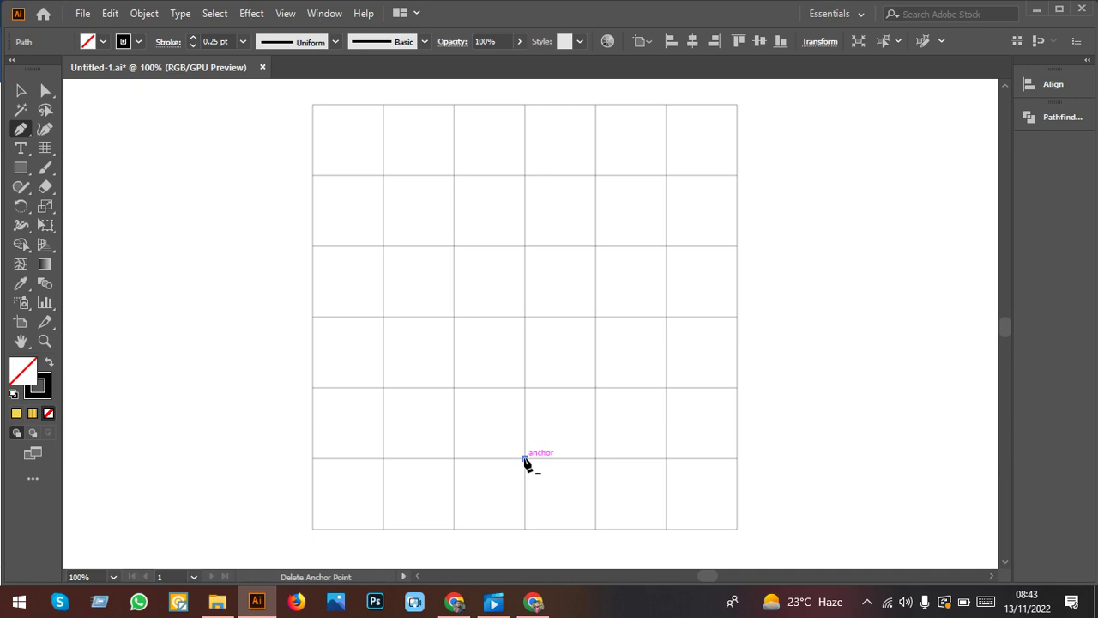
left_click(666, 247)
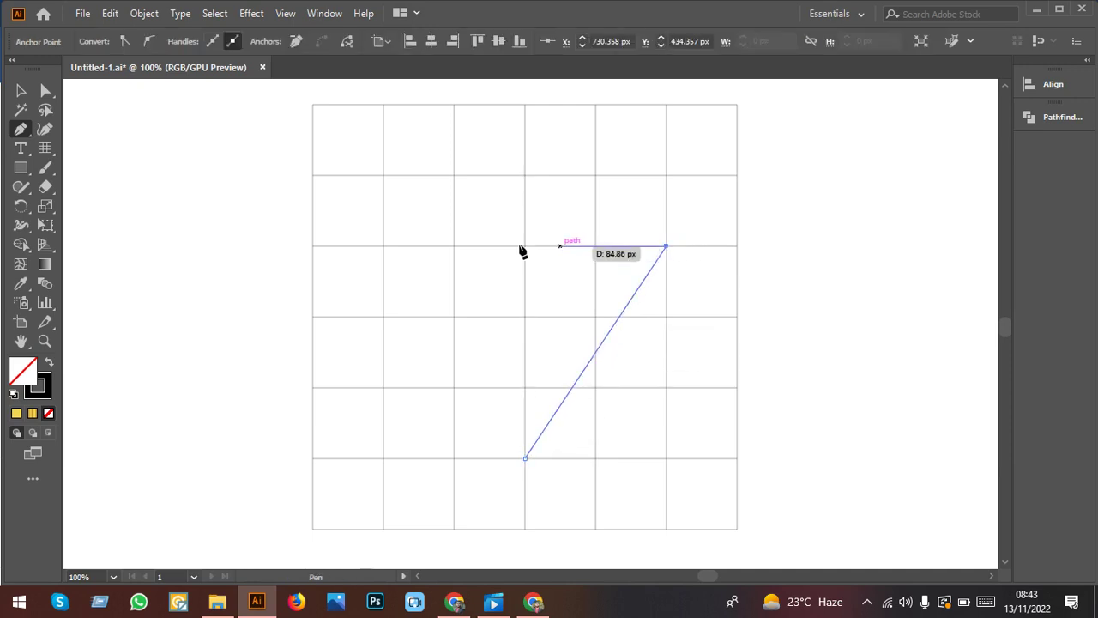
left_click(383, 247)
left_click(525, 459)
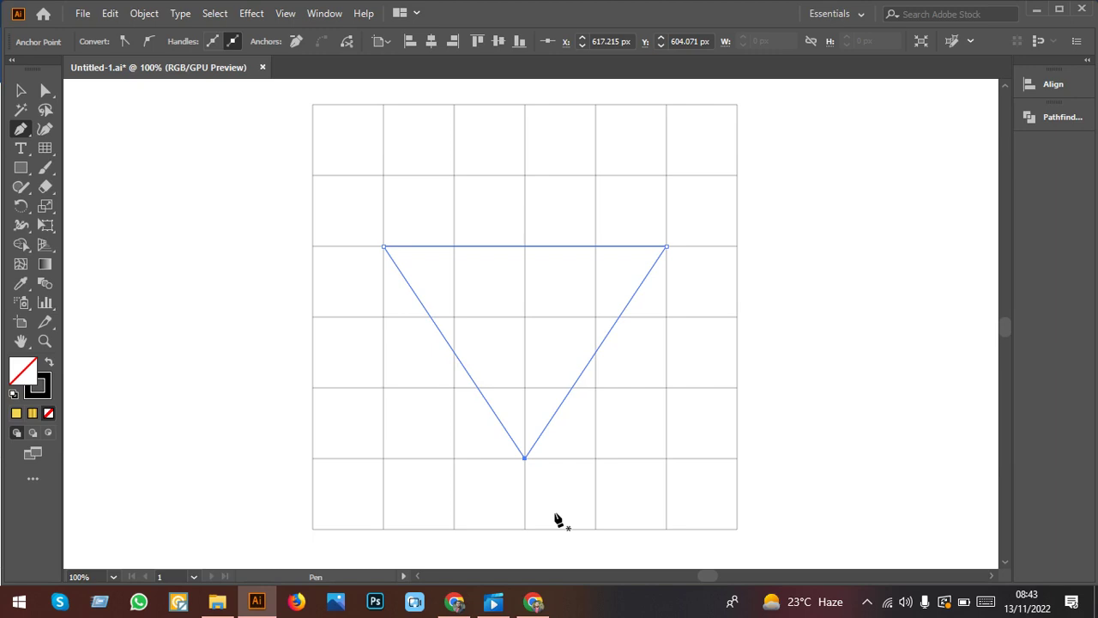
left_click(20, 90)
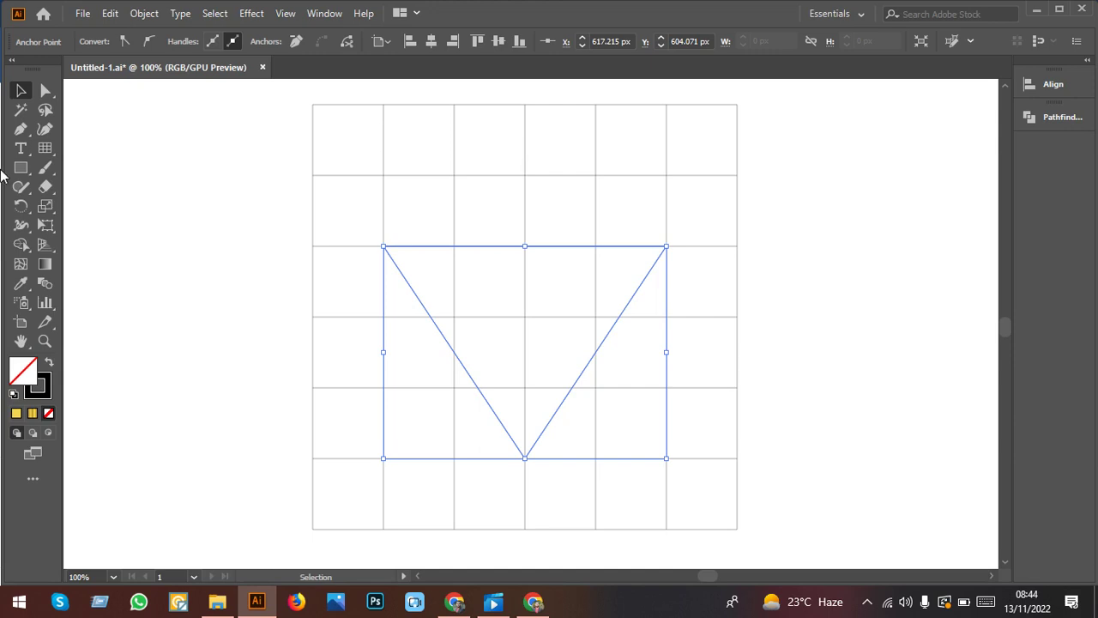
key("ctrl+shift+a")
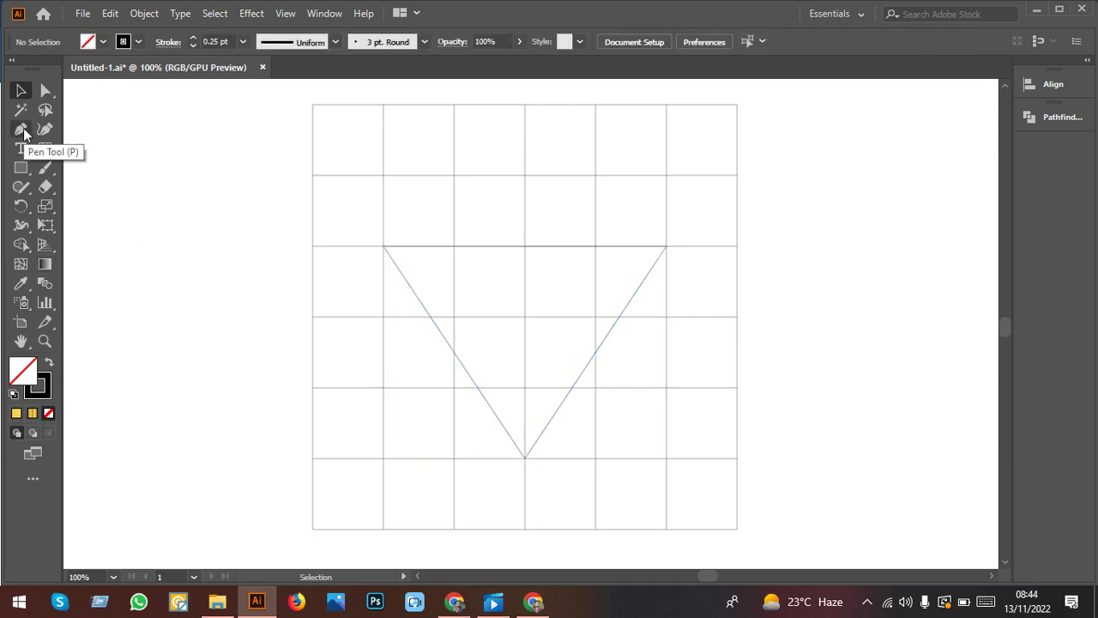
Step: Pen-draw a small upward crown triangle above the body's top edge, then deselect
left_click(22, 130)
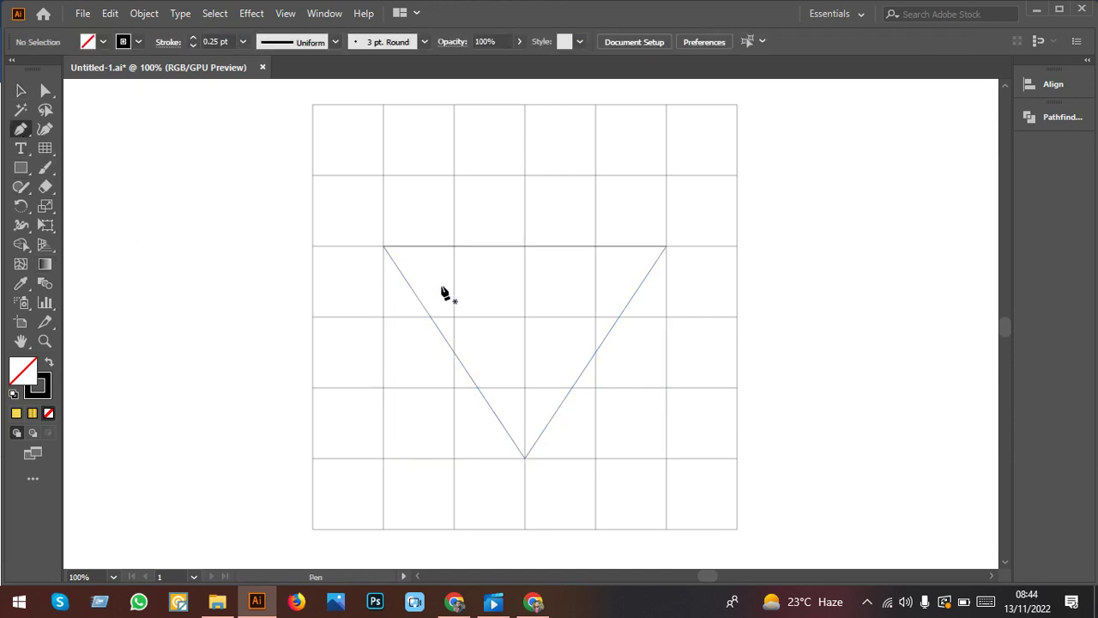
left_click(524, 175)
left_click(454, 247)
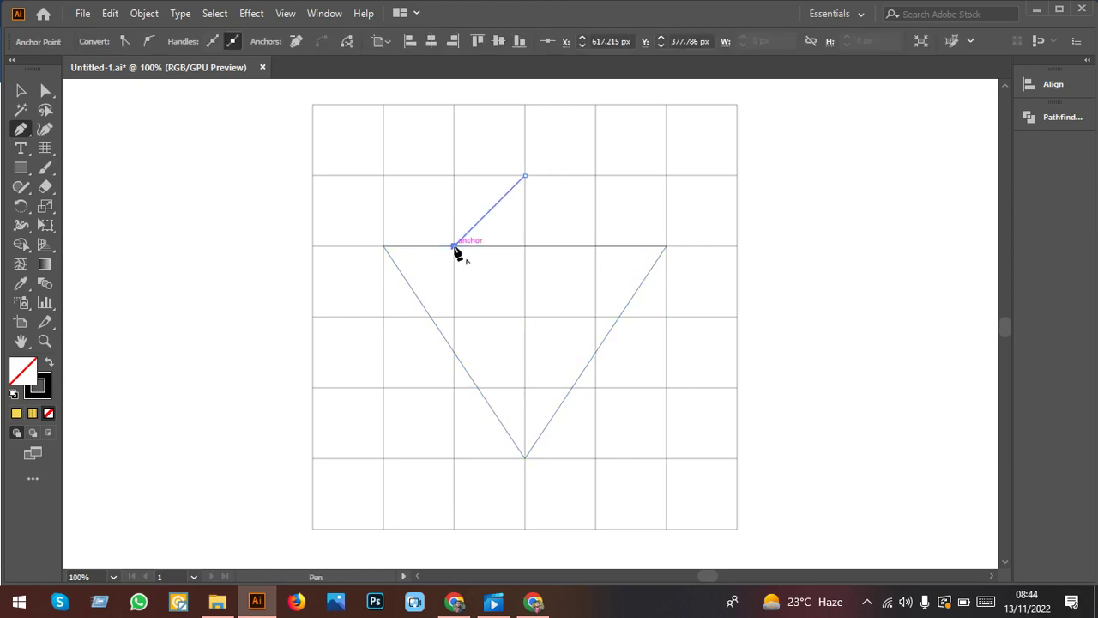
left_click(595, 246)
left_click(525, 176)
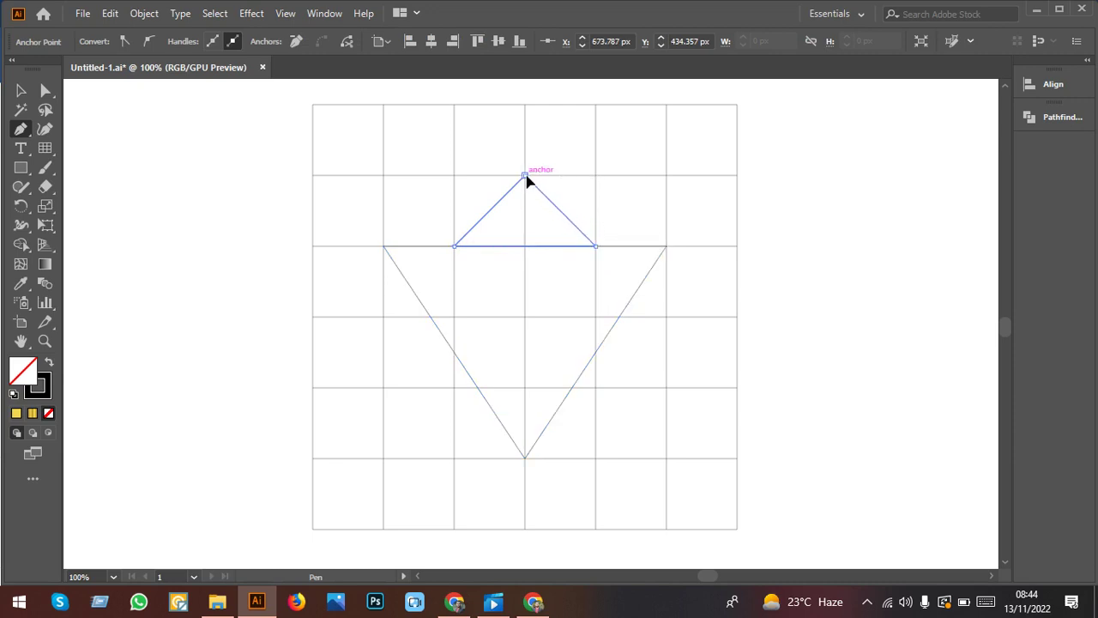
left_click(20, 91)
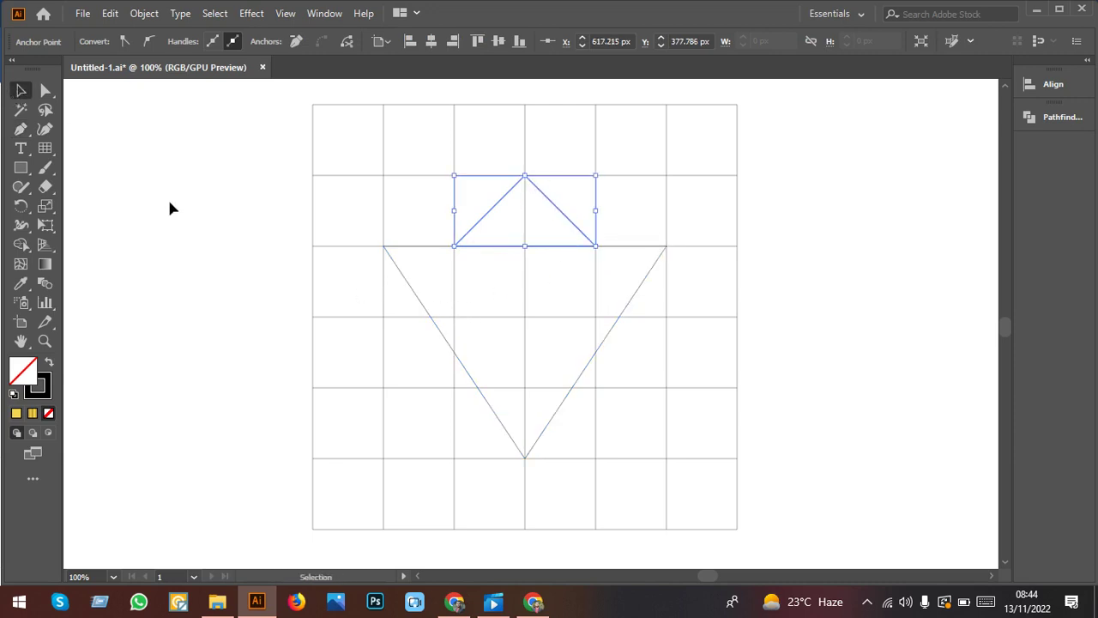
left_click(169, 207)
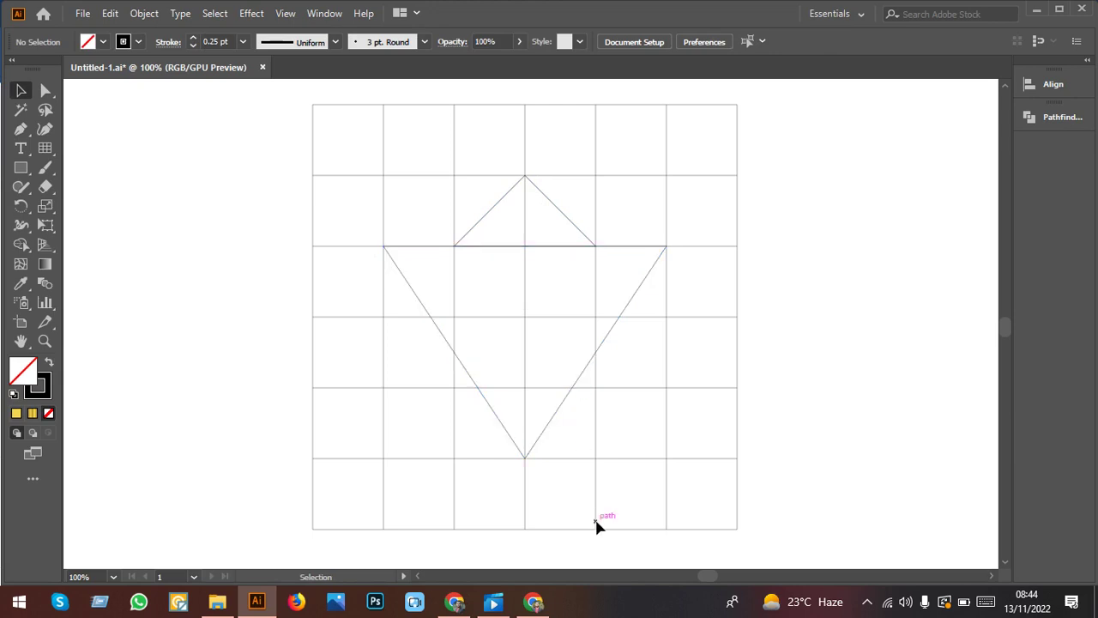
Step: Pen-draw an inner triangle from the bottom point to the crown's base corners, undoing a trial move
left_click(21, 129)
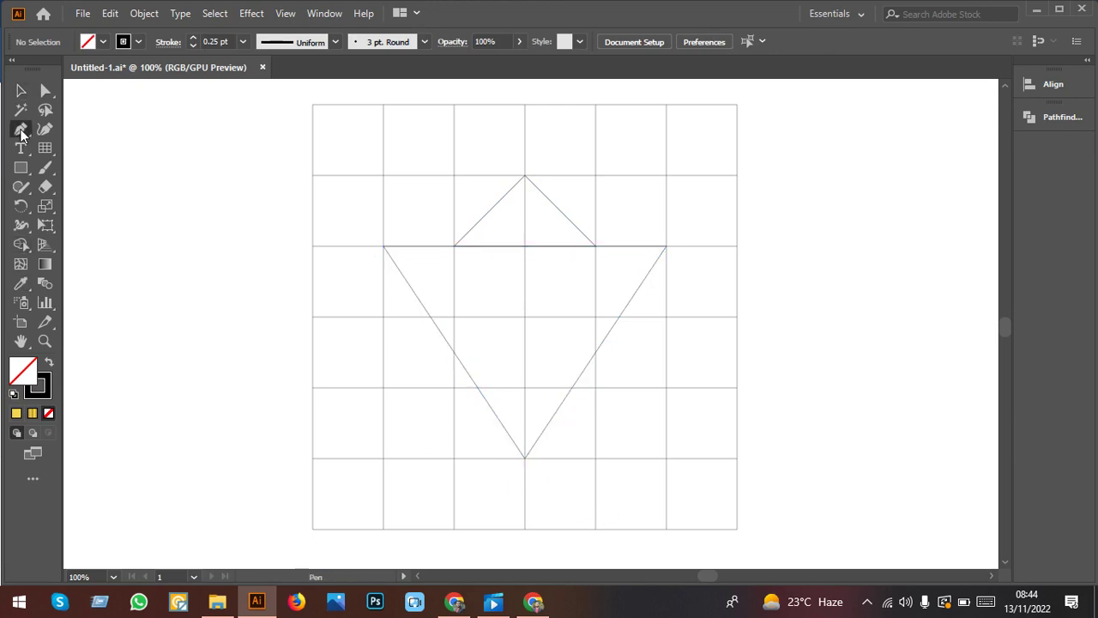
left_click(524, 458)
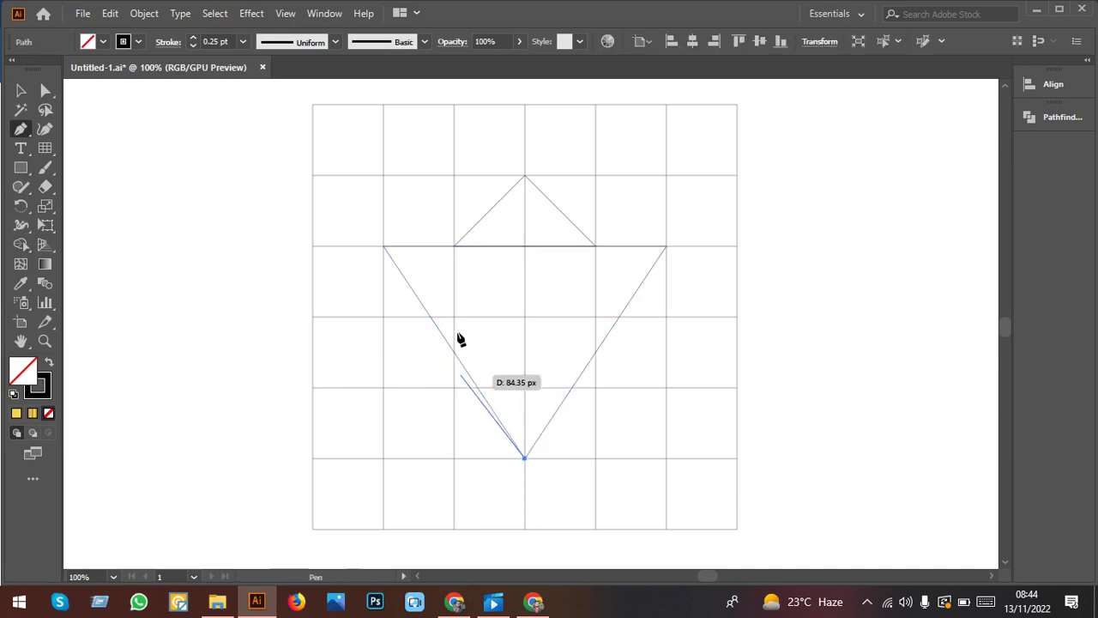
left_click(454, 246)
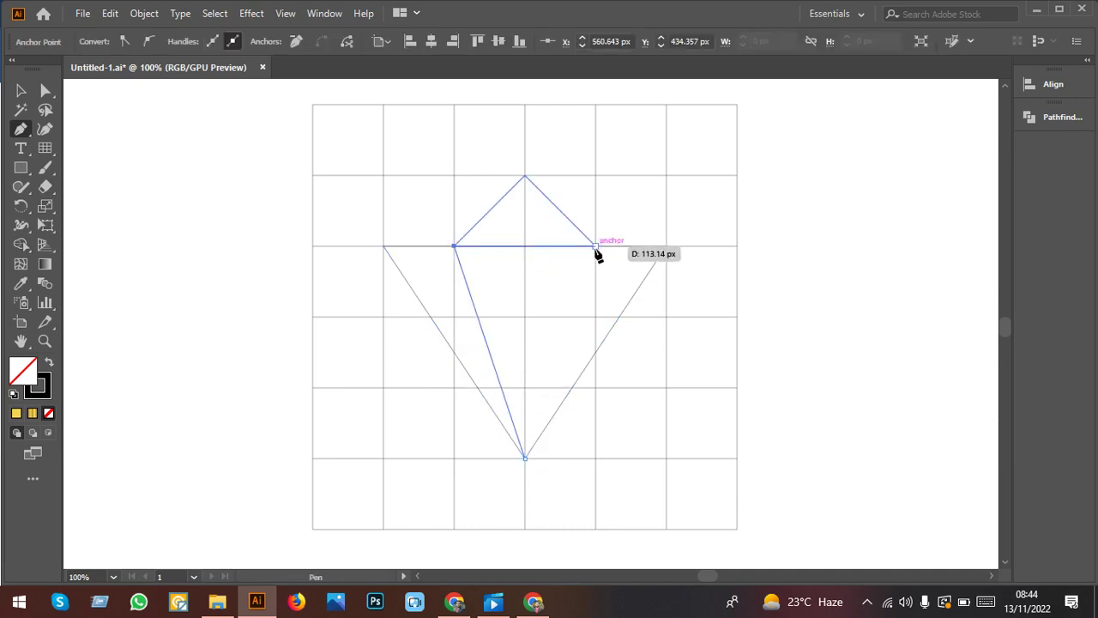
left_click(595, 247)
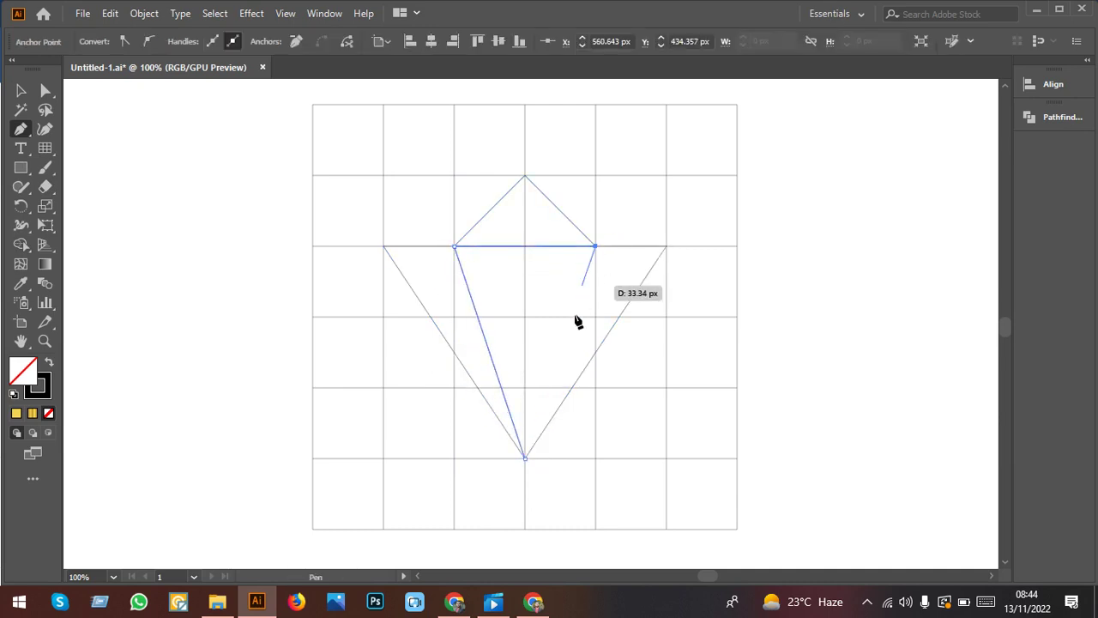
left_click(525, 459)
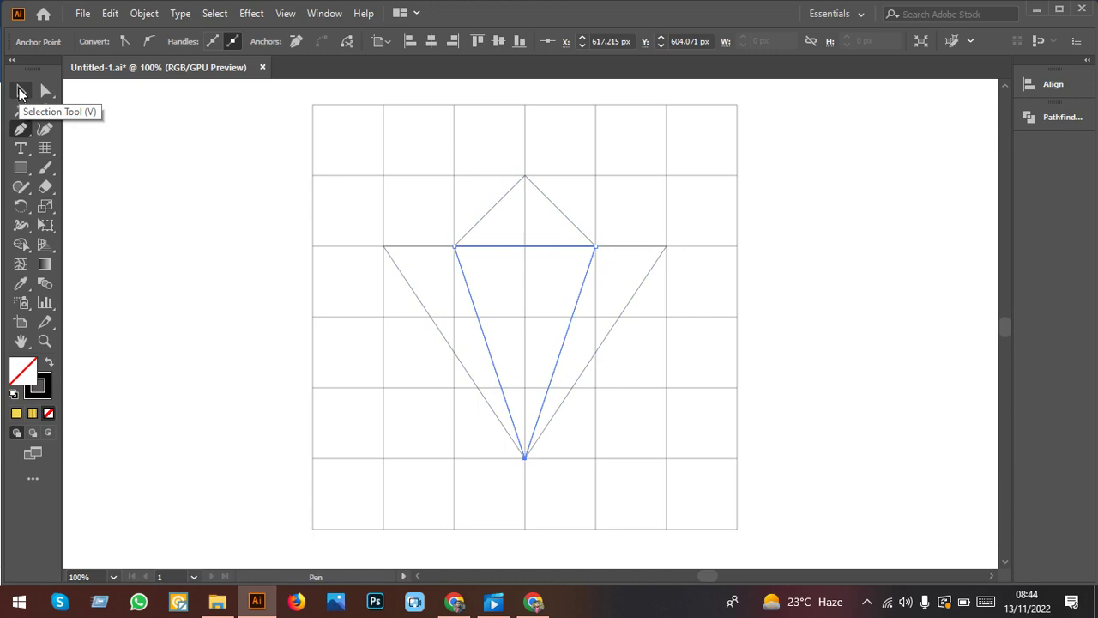
left_click(21, 91)
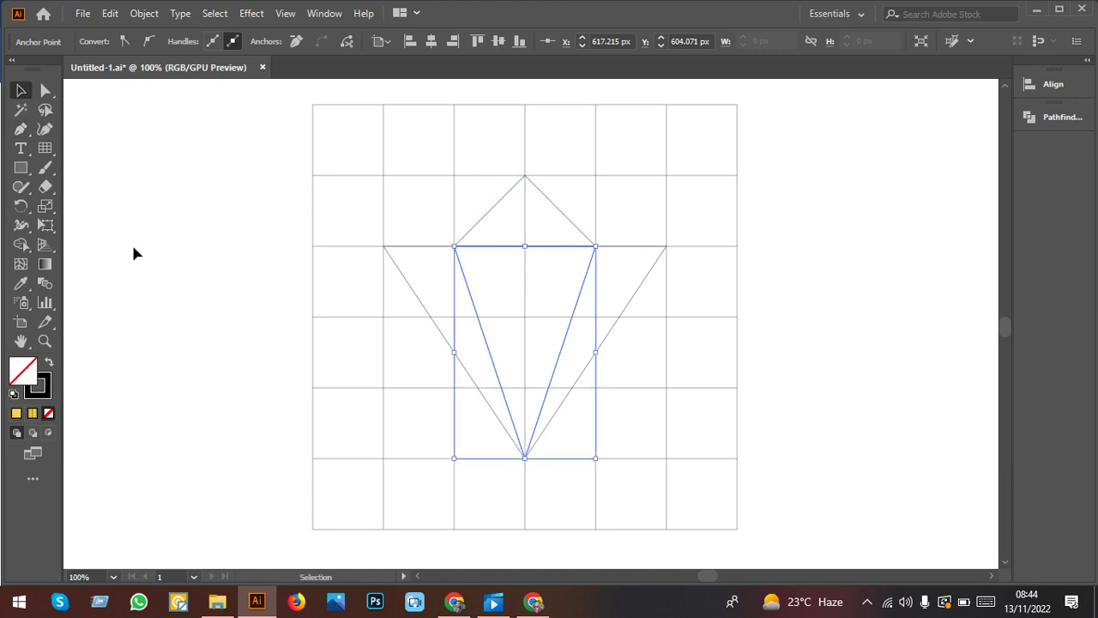
left_click(473, 316)
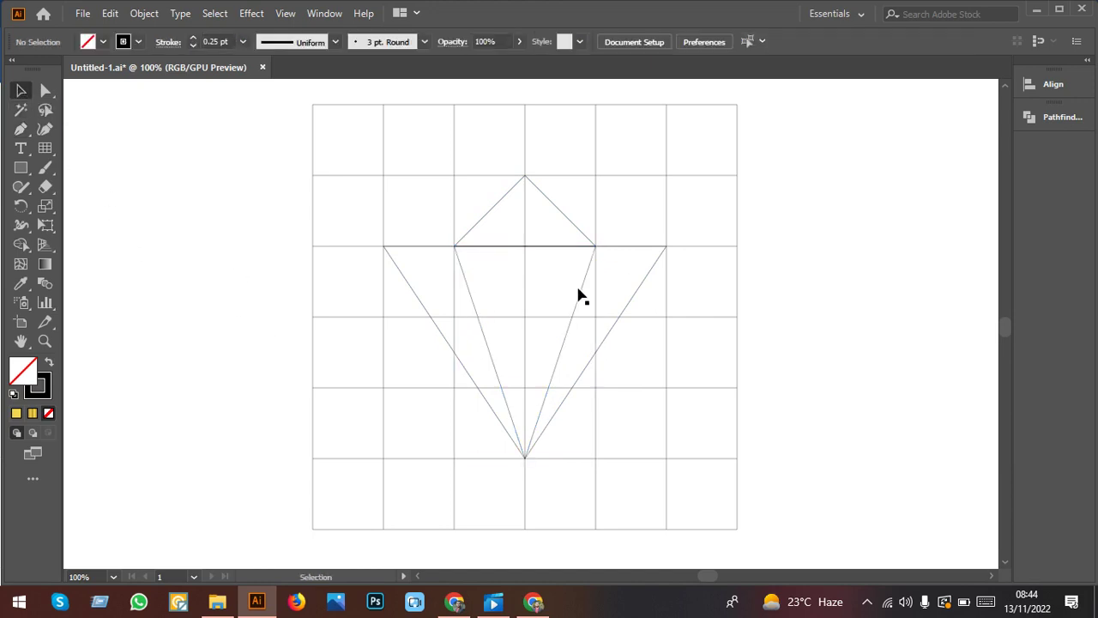
left_click(553, 249)
left_click_drag(553, 249, 723, 249)
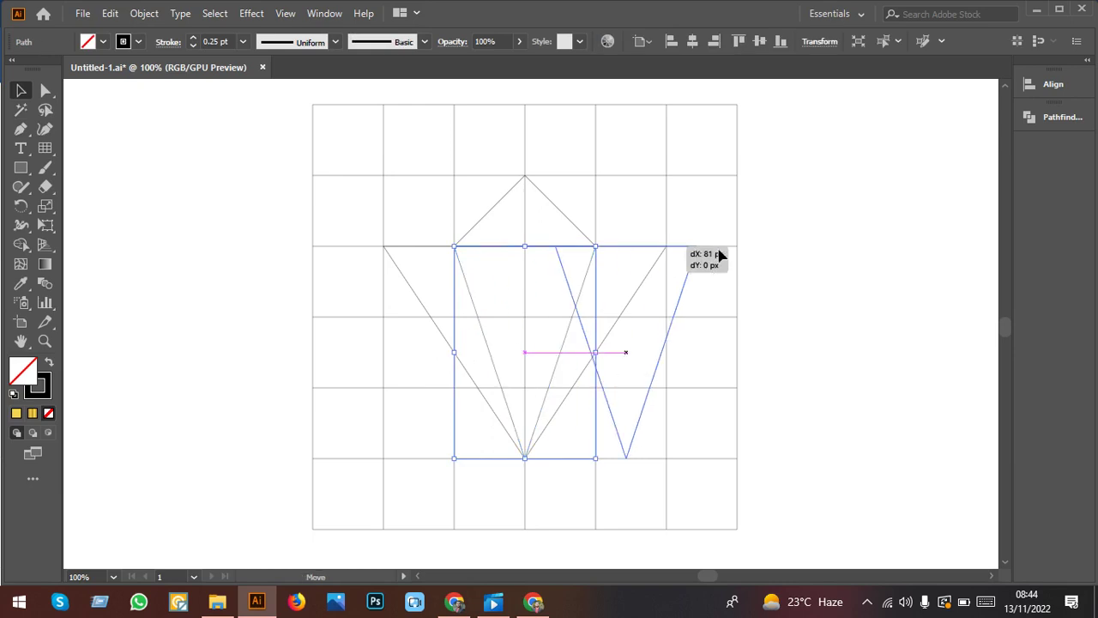
key("ctrl+z")
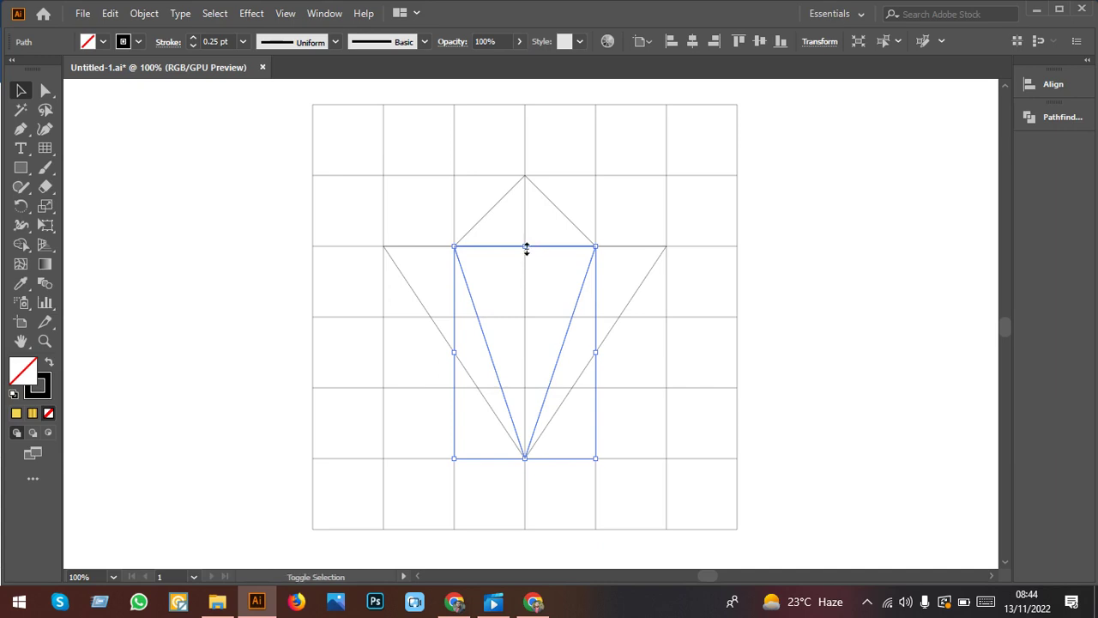
Step: Drag the inner triangle's top-middle handle up to the top grid line, level with the crown apex
mouse_move(526, 247)
left_mouse_down()
mouse_move(531, 203)
mouse_move(537, 214)
mouse_move(548, 204)
mouse_move(547, 218)
mouse_move(549, 175)
left_mouse_up()
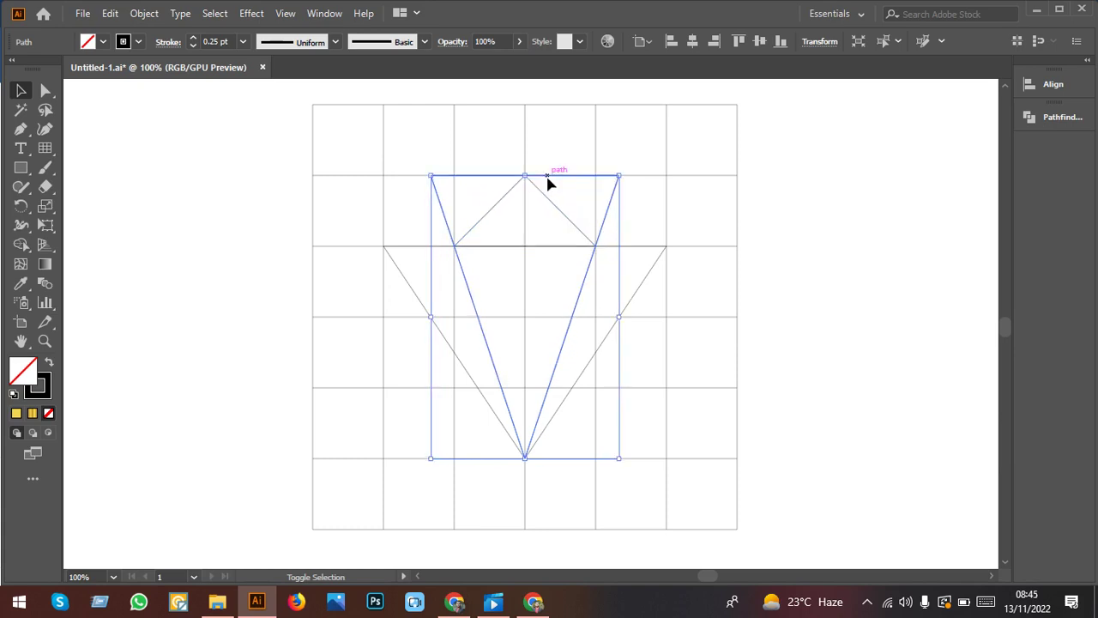
left_click(773, 402)
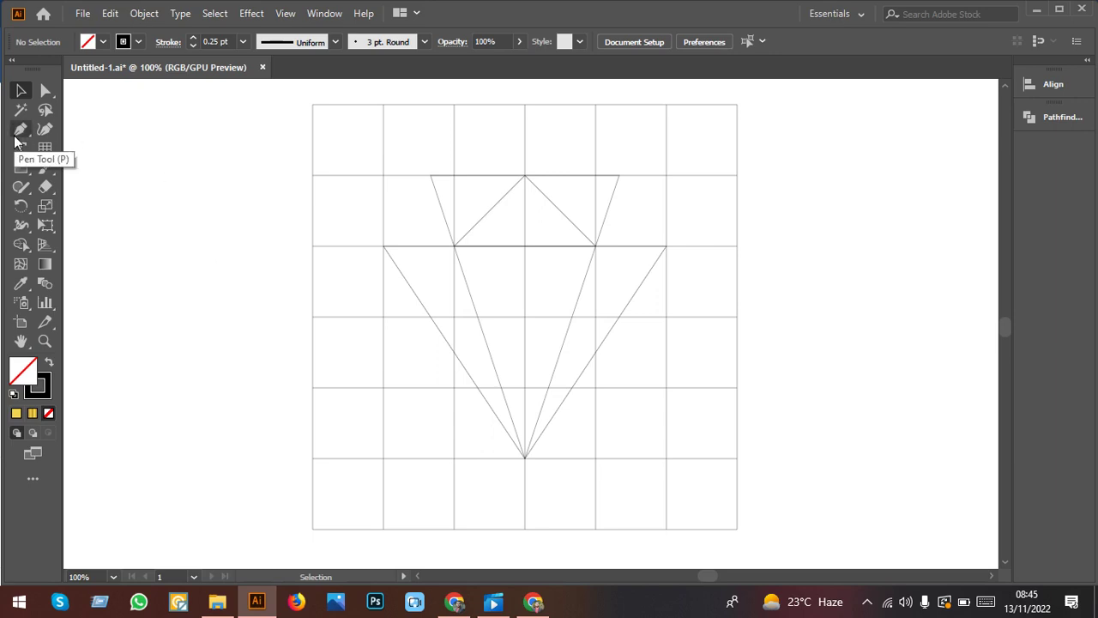
Step: Pen-draw small triangles filling the crown's left and right ends, then deselect
left_click(19, 132)
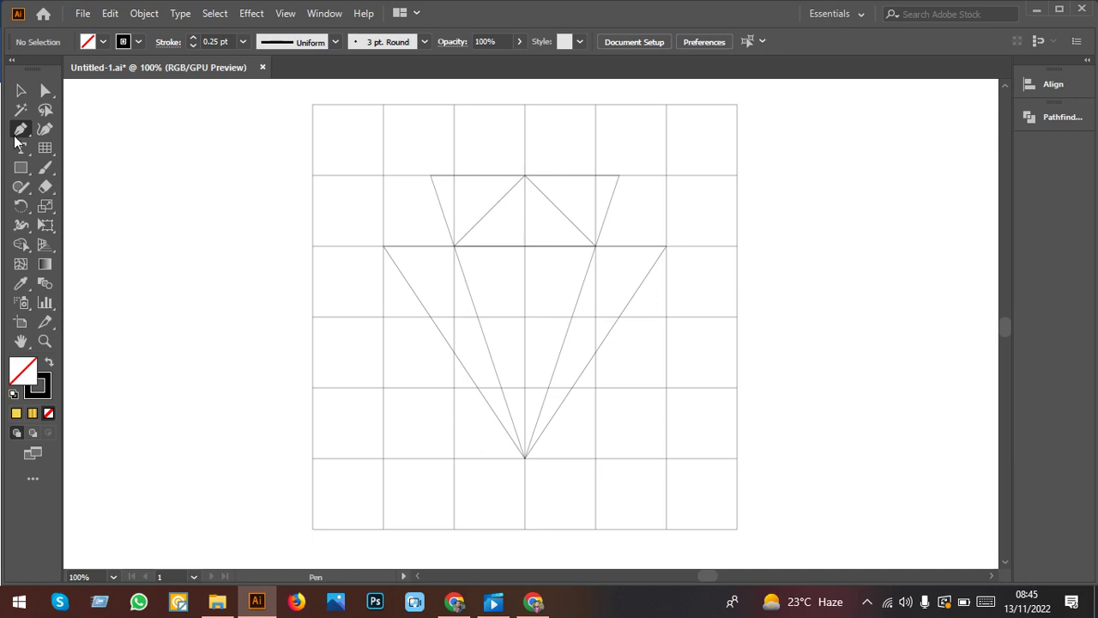
left_click(384, 246)
left_click(430, 176)
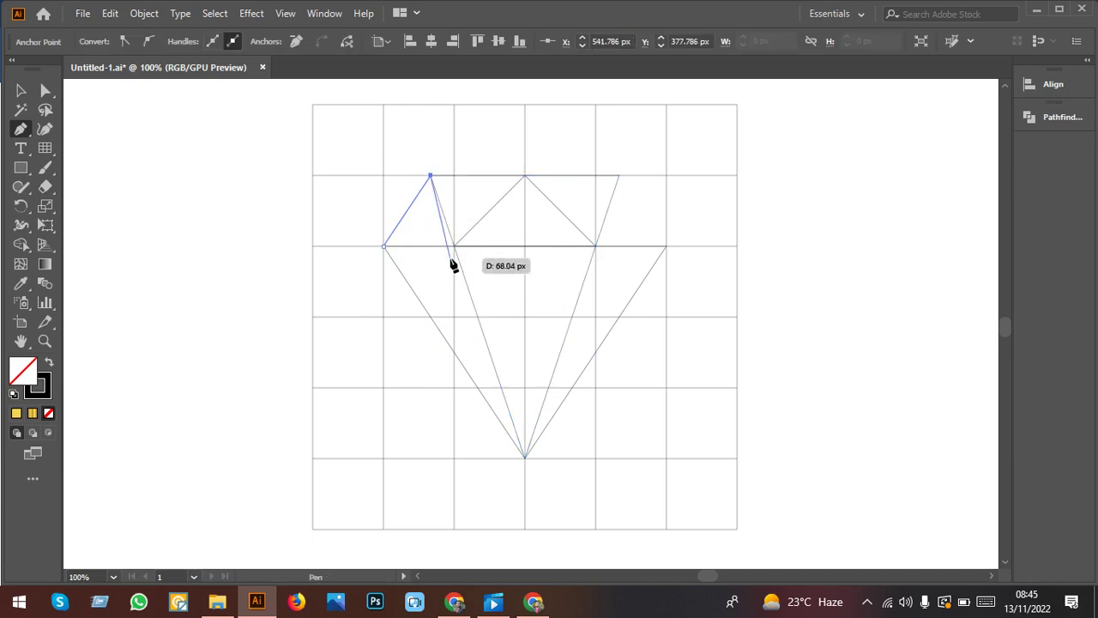
left_click(453, 246)
left_click(384, 246)
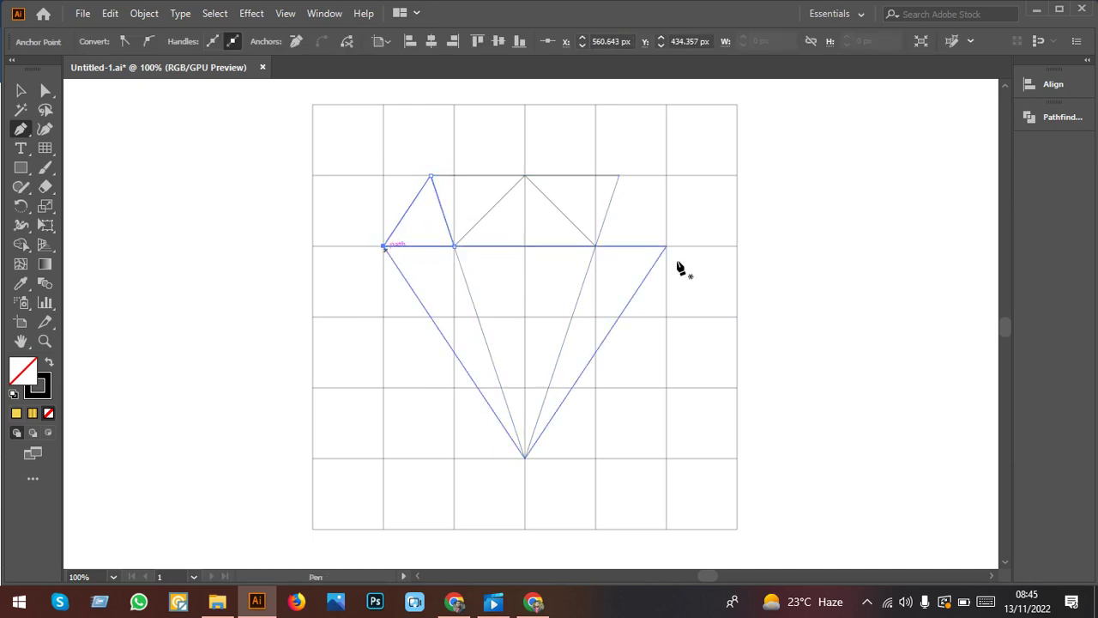
left_click(619, 176)
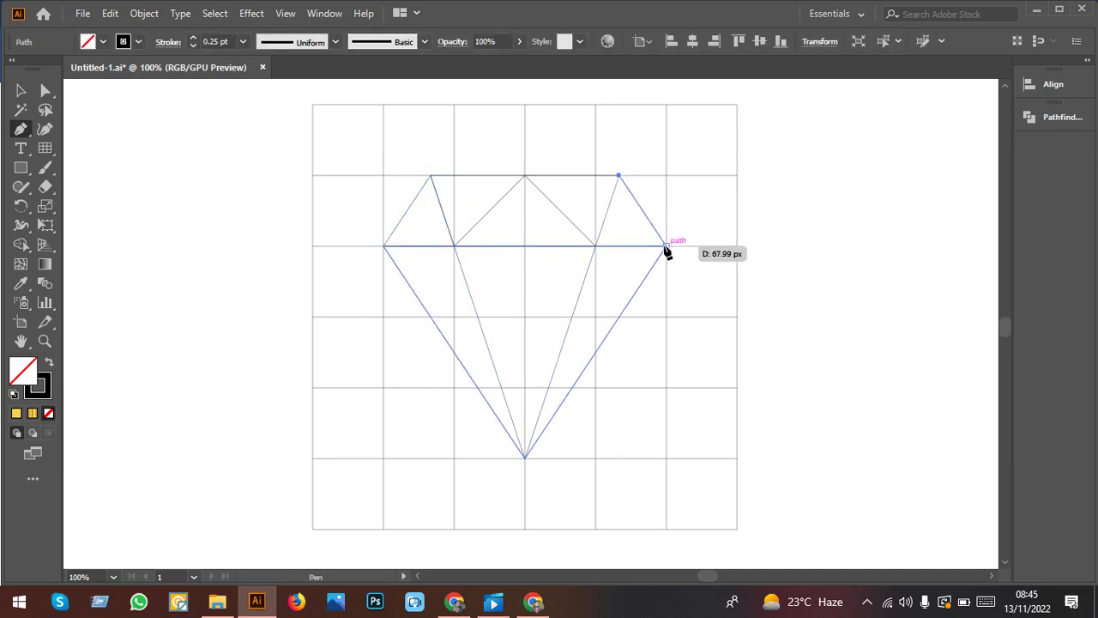
left_click(666, 246)
left_click(596, 246)
left_click(618, 176)
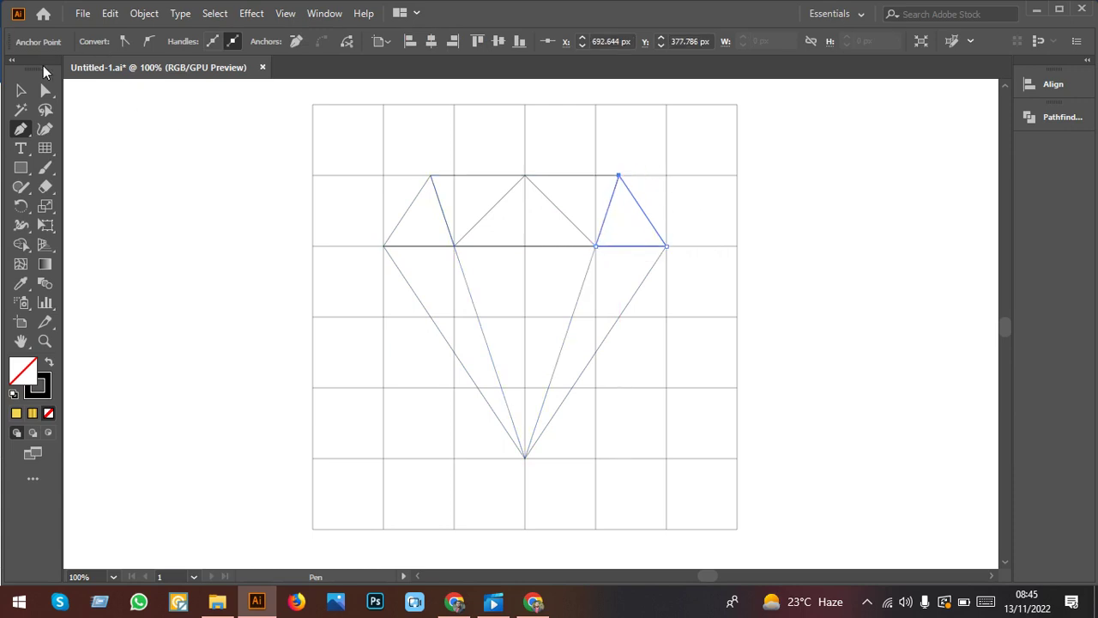
left_click(21, 90)
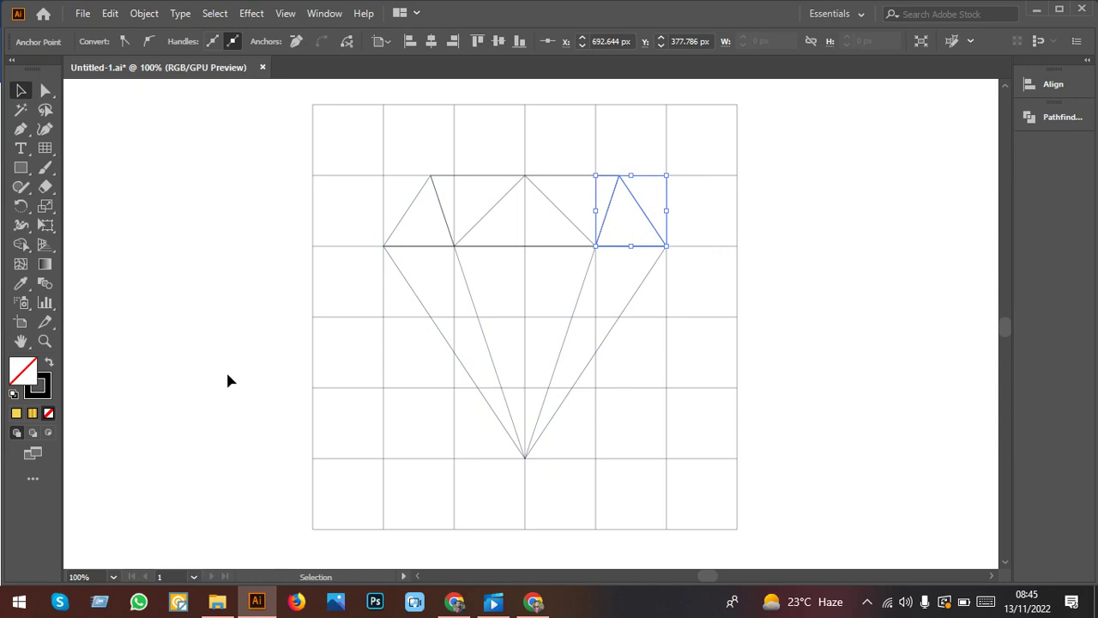
left_click(860, 399)
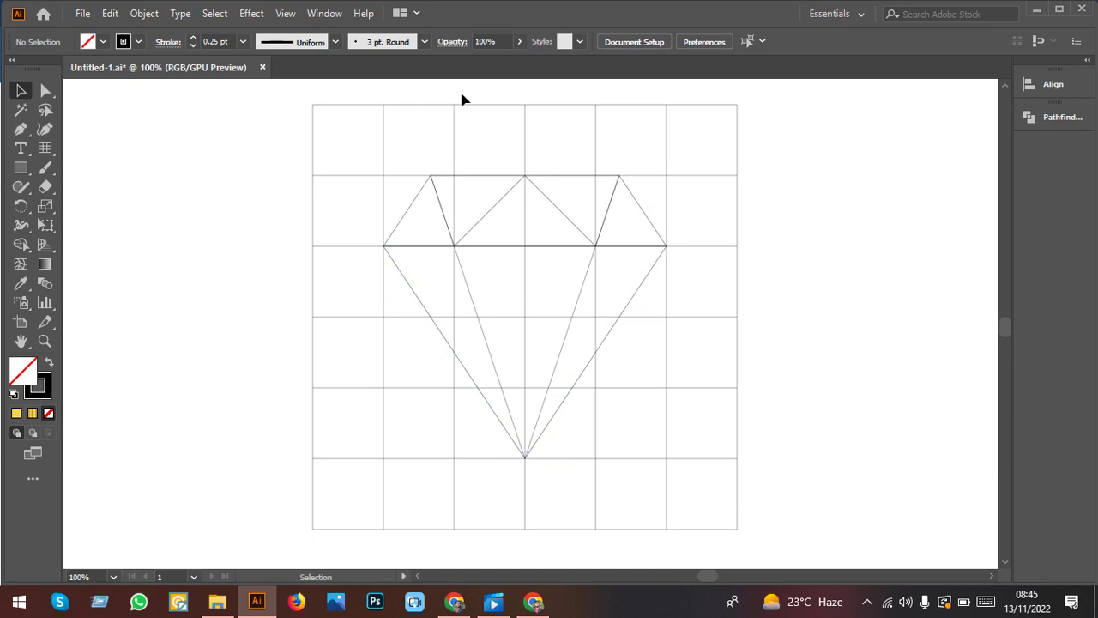
Step: Unlock and delete the helper grid, then marquee-select all the diamond's lines
left_click(146, 15)
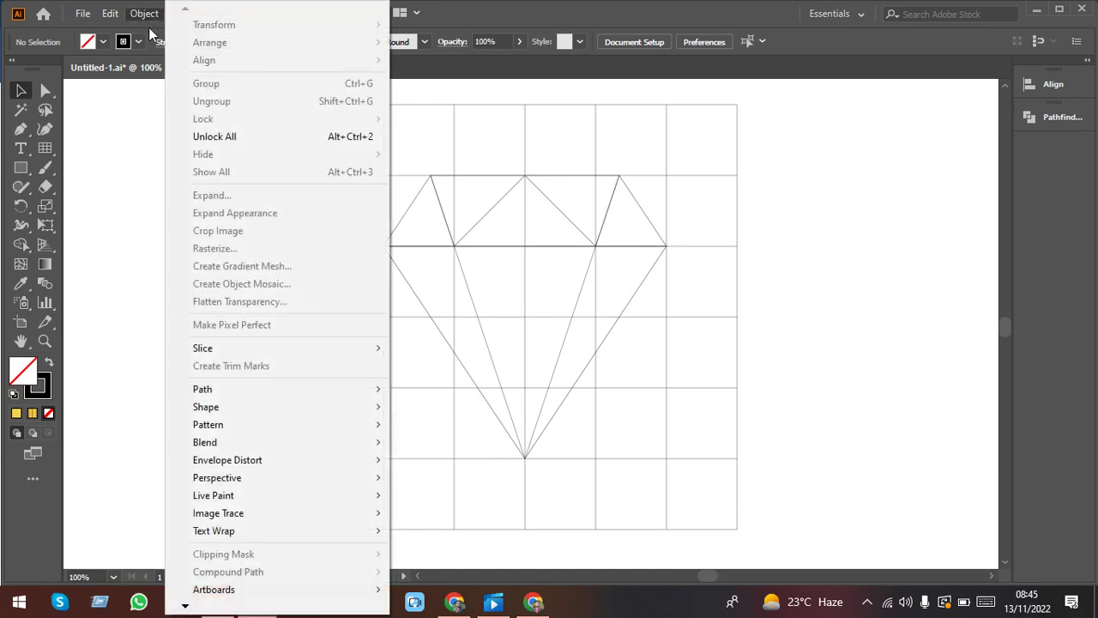
left_click(215, 137)
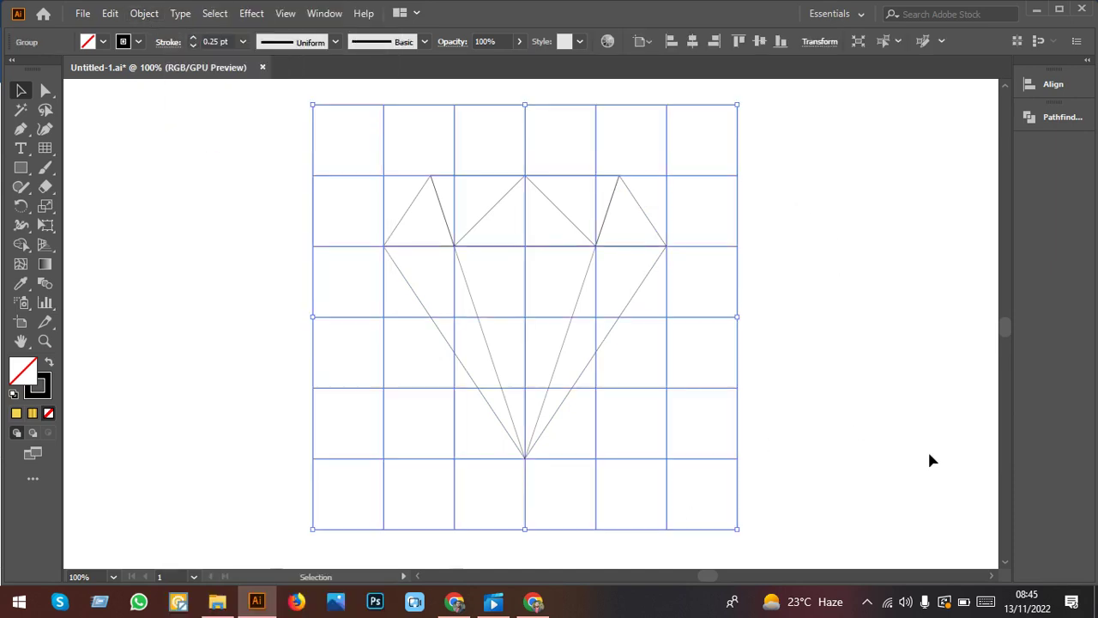
left_click(792, 361)
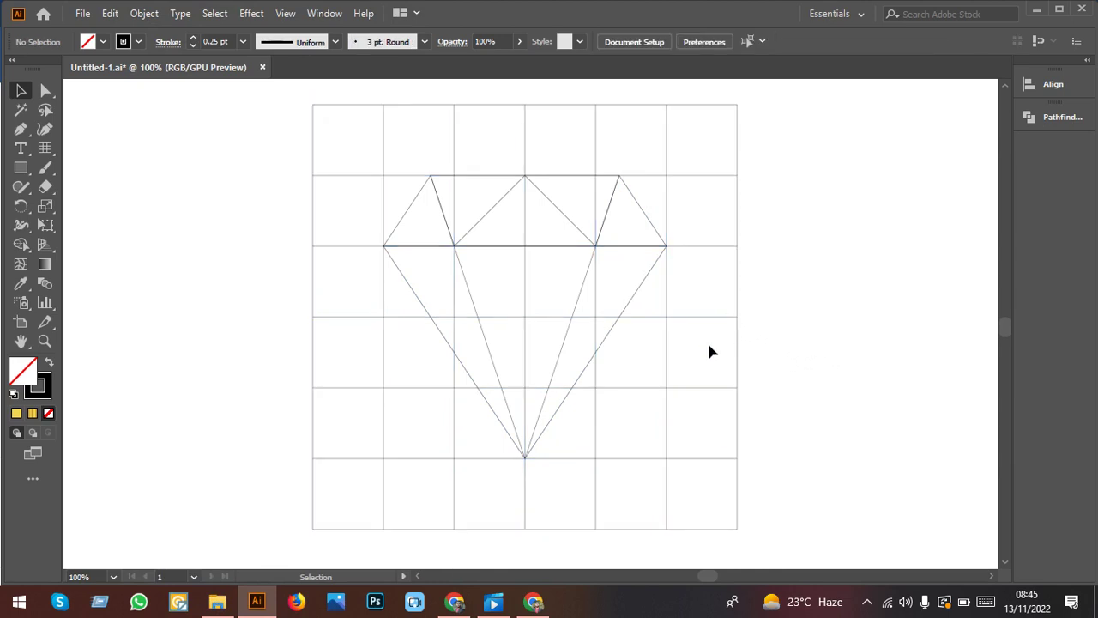
left_click_drag(711, 352, 770, 391)
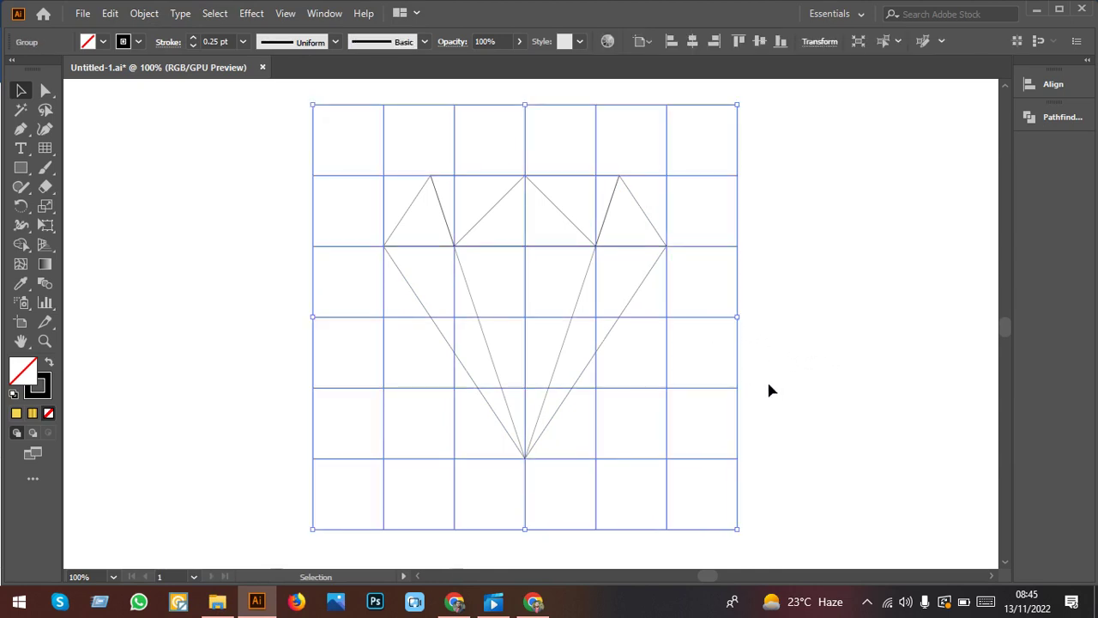
key("Delete")
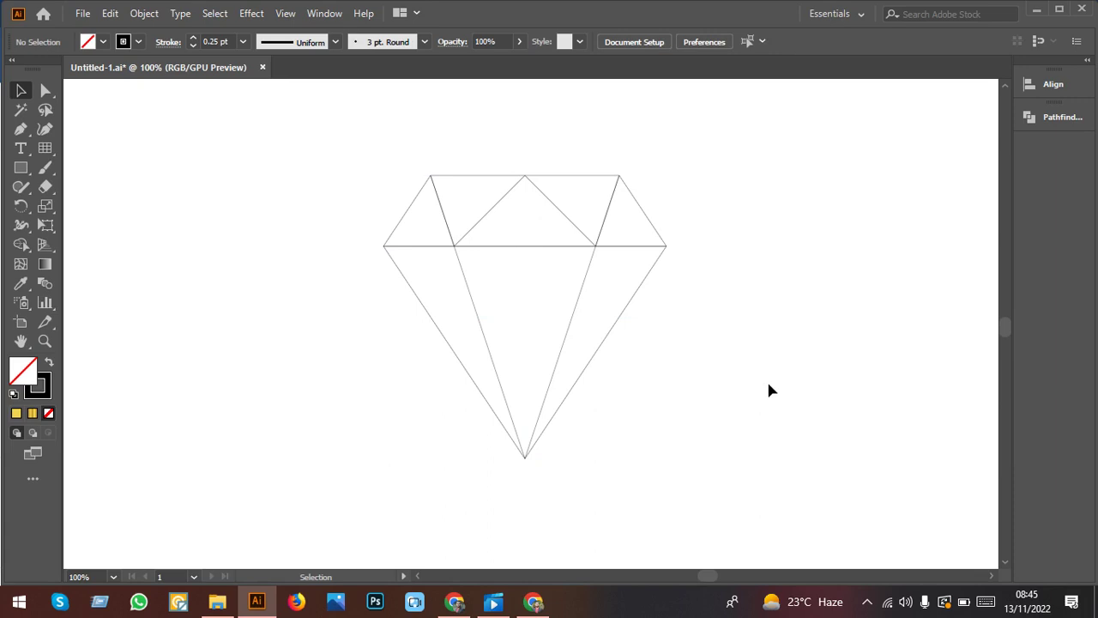
left_click_drag(768, 390, 335, 199)
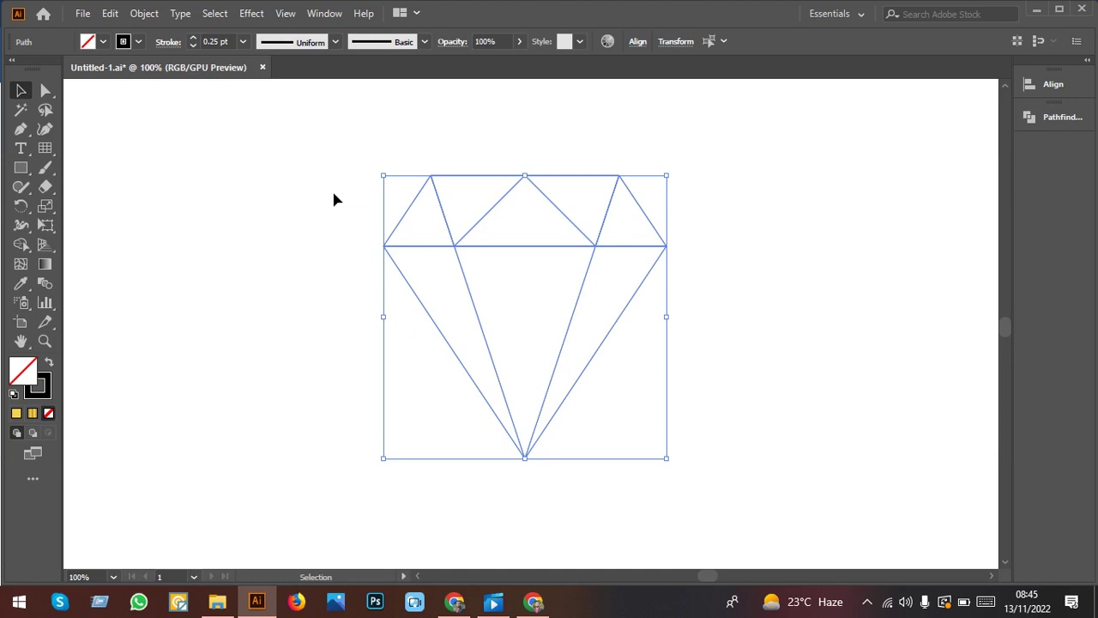
Step: Raise the diamond's stroke weight to 7 pt and reselect the whole diamond
left_click(213, 44)
type("5")
key("Return")
key("Up")
key("Up")
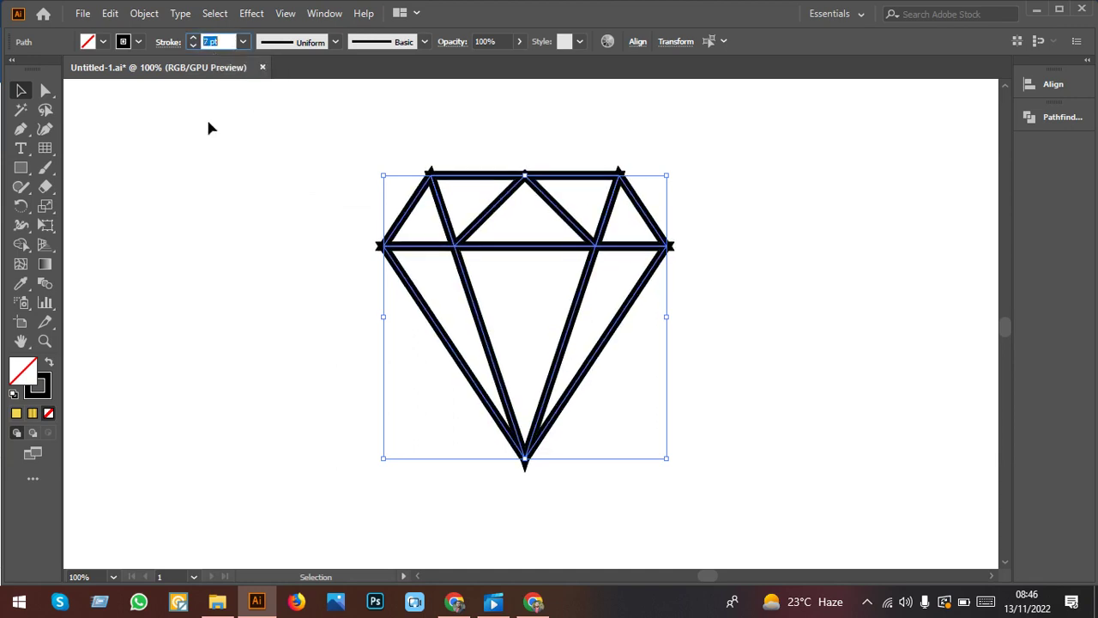
left_click(214, 231)
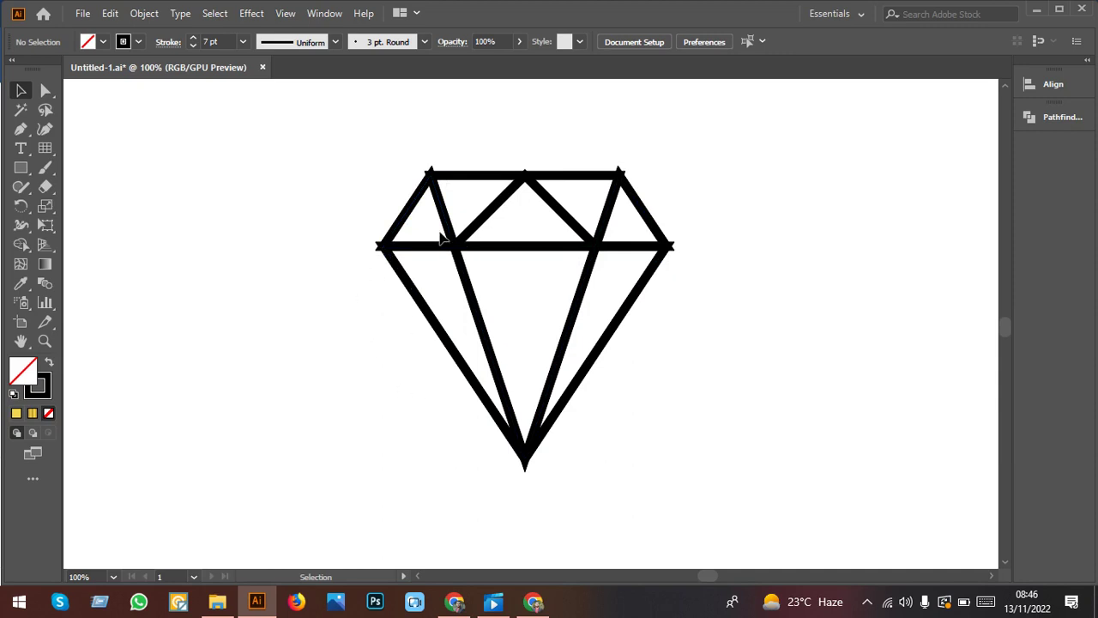
left_click_drag(297, 137, 755, 493)
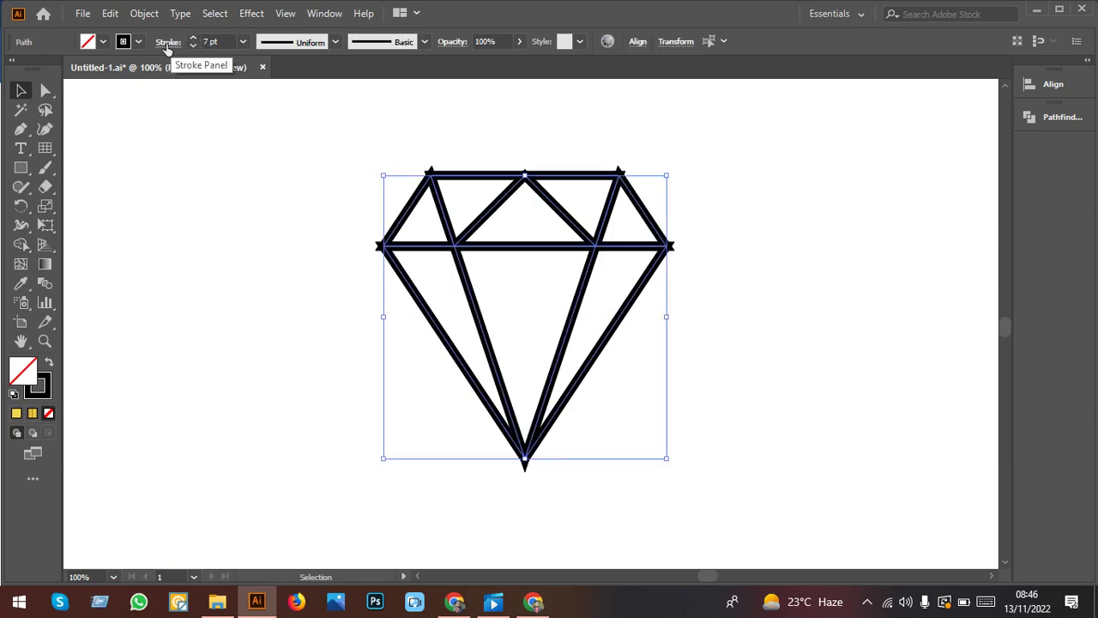
left_click(318, 14)
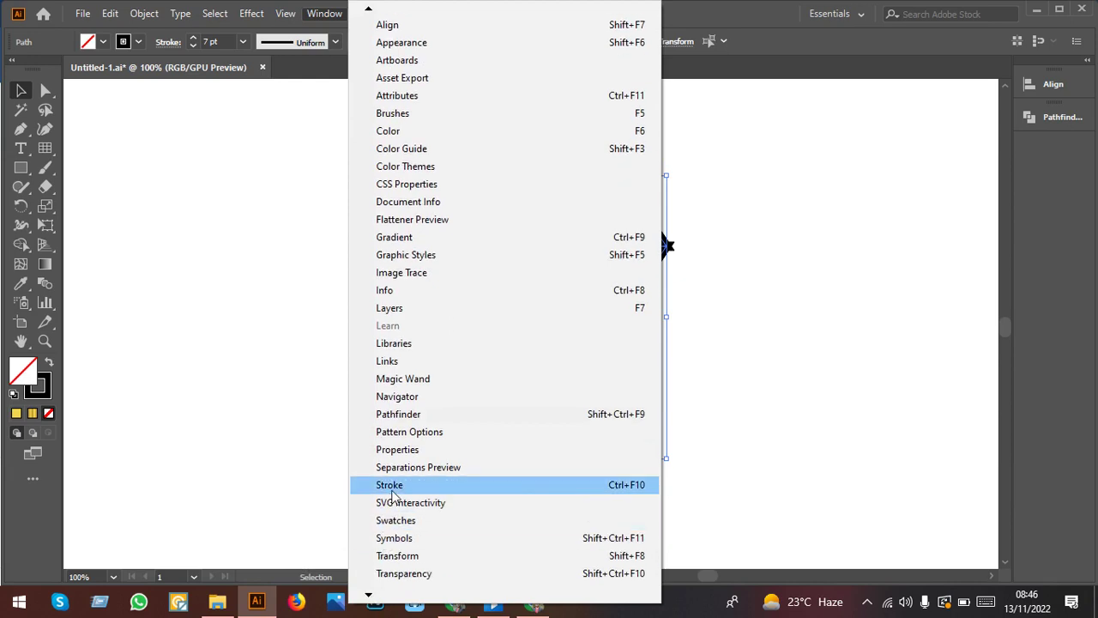
Step: Set the diamond's 7 pt strokes to Round Cap and Round Join in the Stroke panel
left_click(389, 494)
left_click_drag(625, 167, 763, 170)
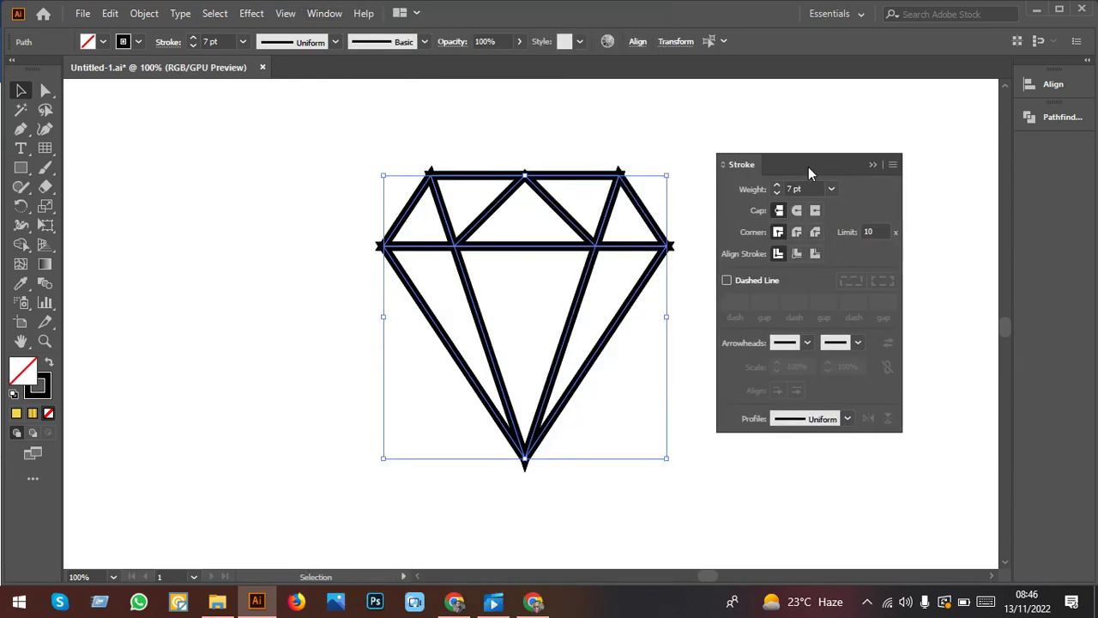
left_click(892, 165)
left_click(952, 171)
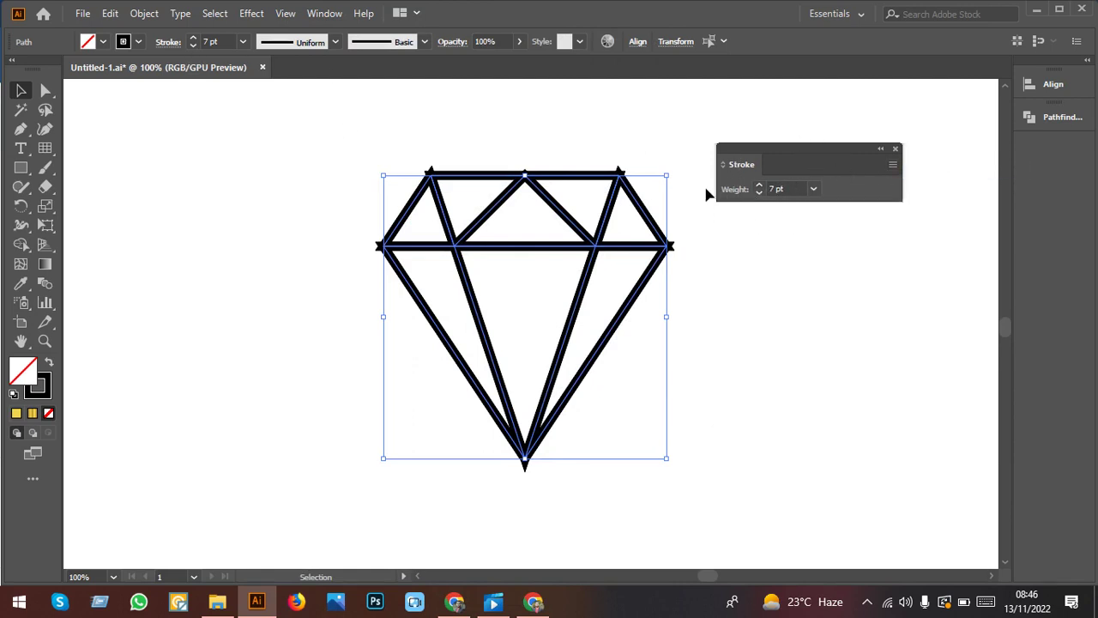
left_click(892, 166)
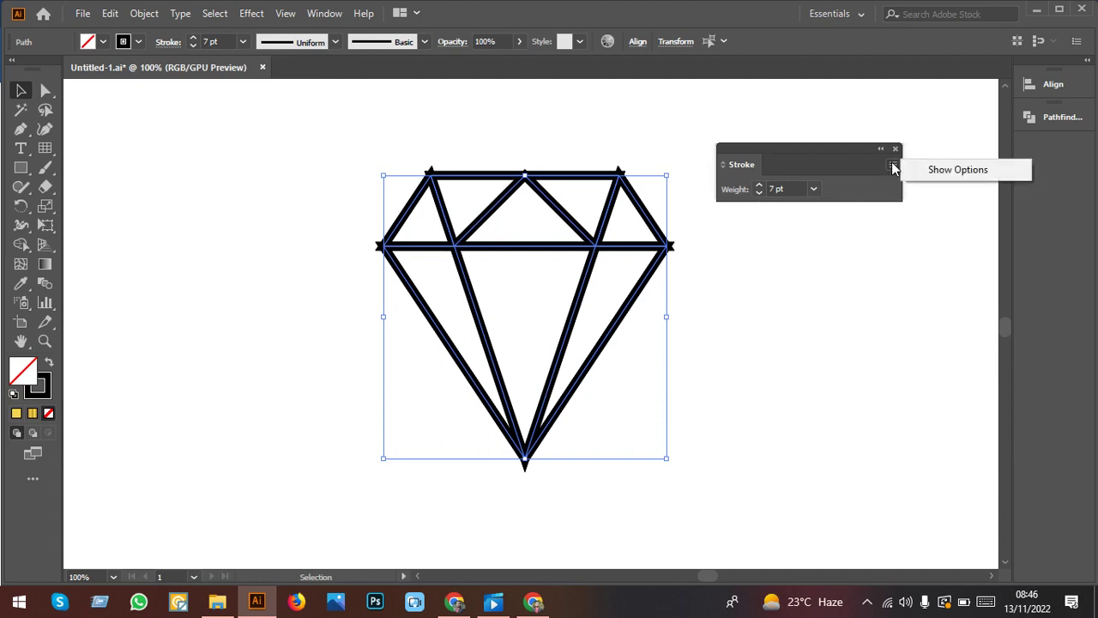
left_click(944, 172)
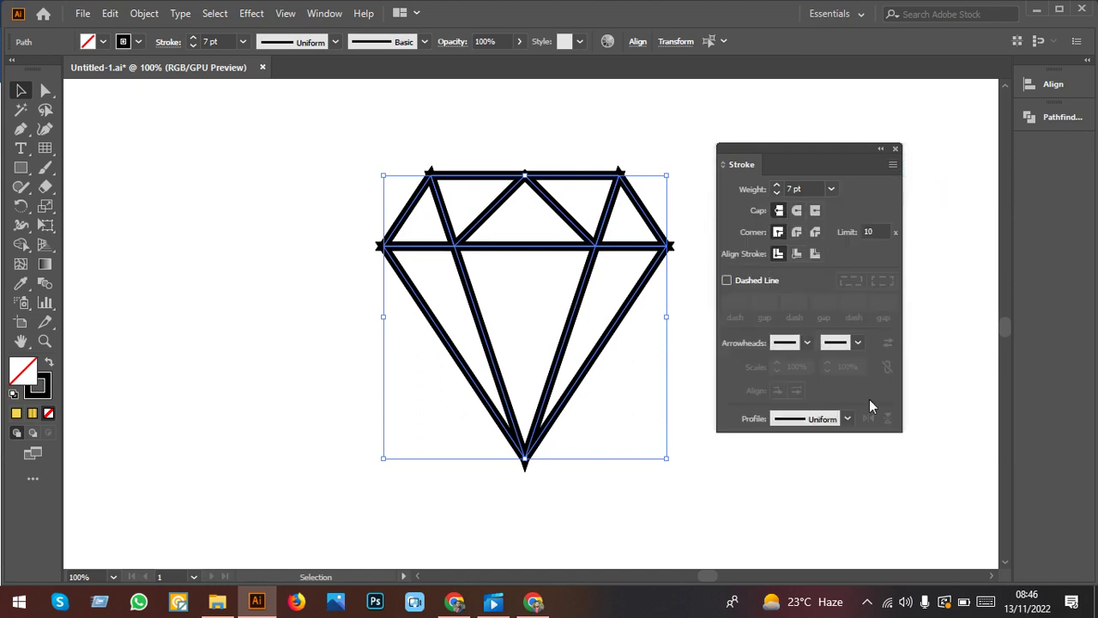
left_click(797, 212)
left_click(797, 232)
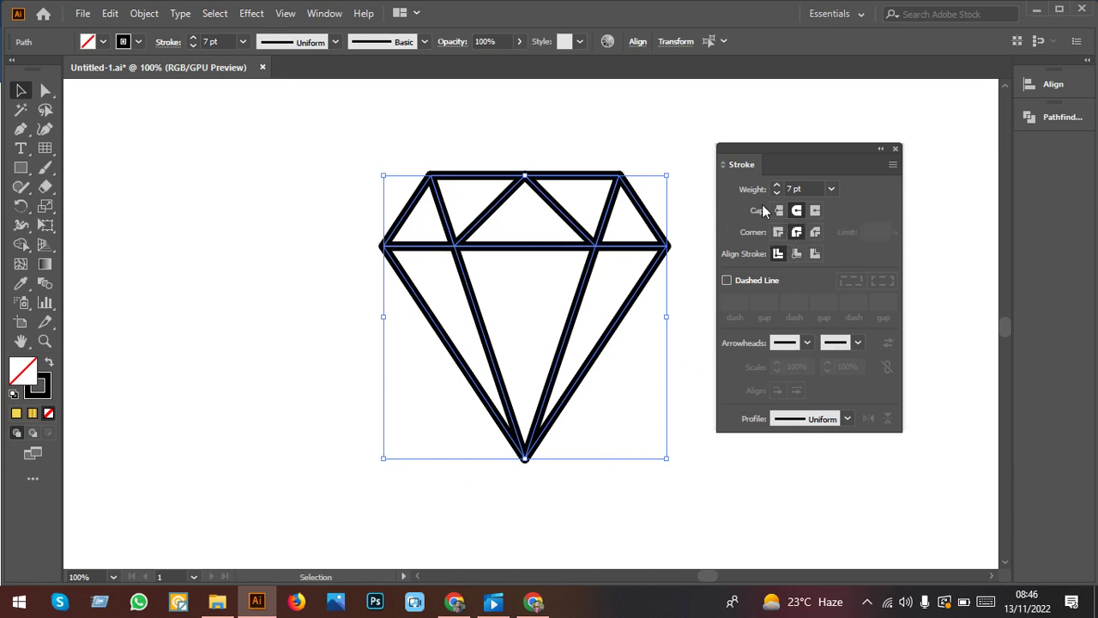
left_click_drag(801, 145, 881, 138)
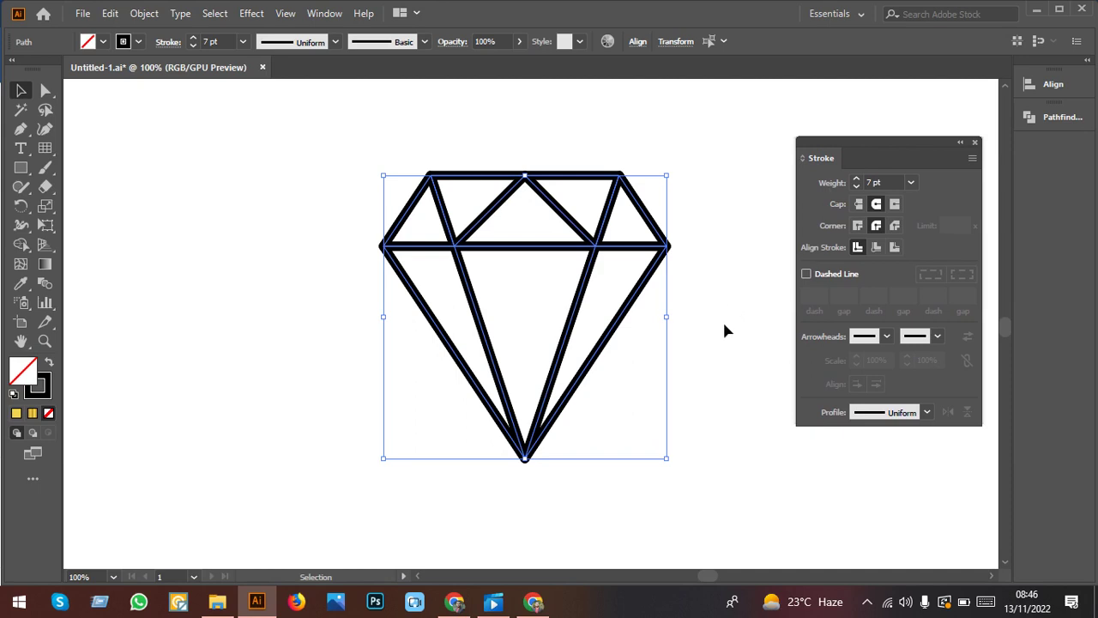
left_click_drag(726, 348, 400, 196)
scroll(496, 463, "down", 2)
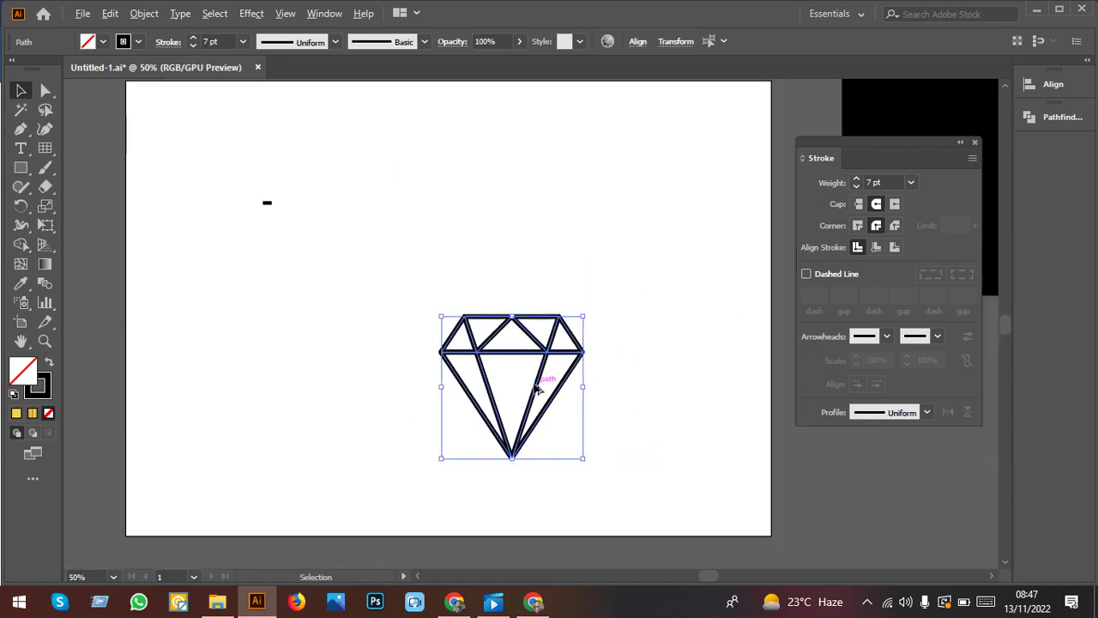
Step: Duplicate the diamond to its left with an Alt-drag
left_click_drag(536, 389, 344, 378)
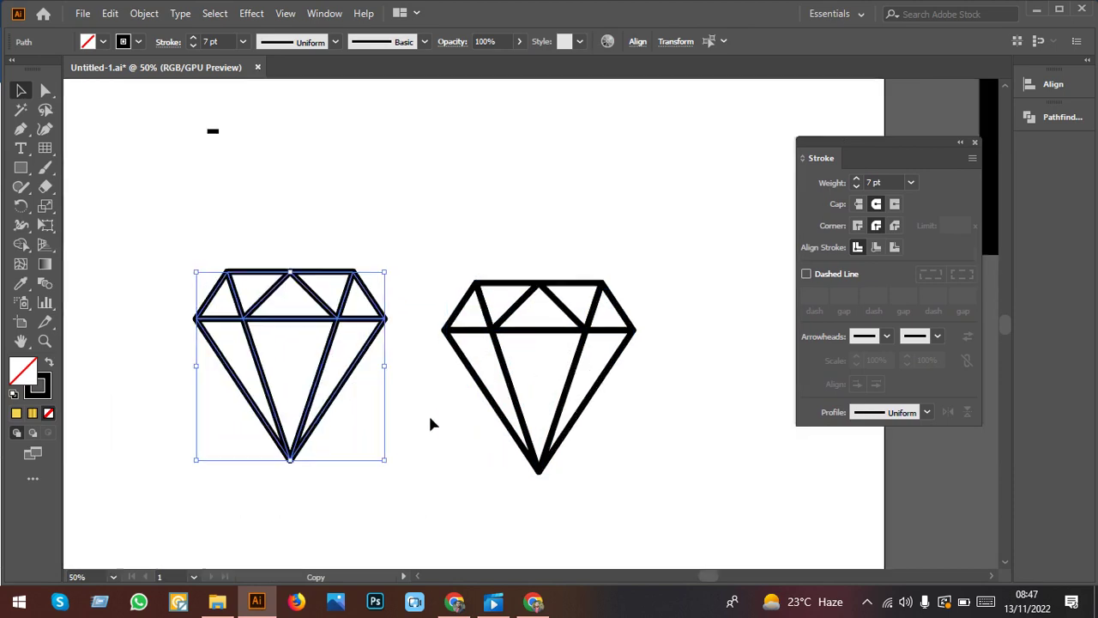
left_click(623, 458)
scroll(617, 459, "up", 3)
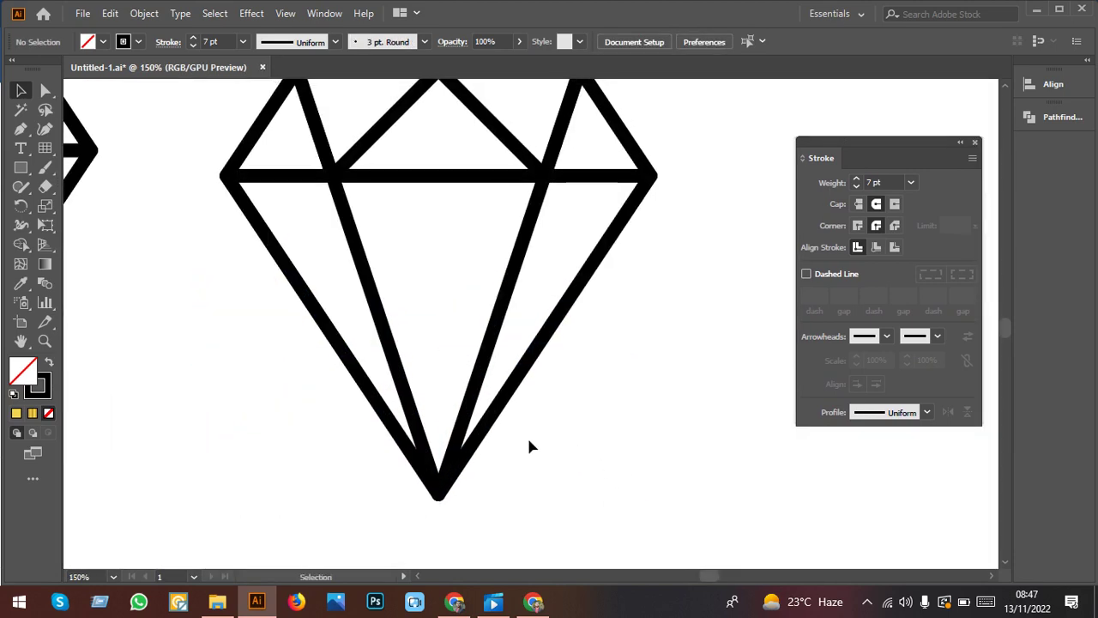
scroll(522, 441, "down", 1)
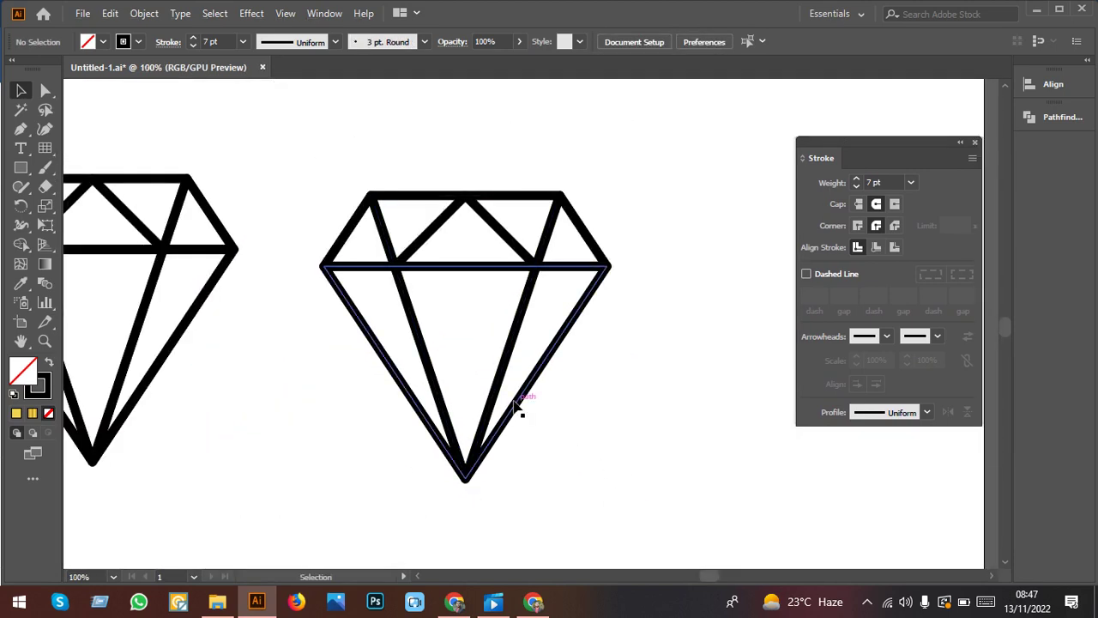
Step: Apply Width Profile 1 to the outer V-shaped lower path so it tapers
left_click(516, 413)
left_click_drag(516, 414, 525, 453)
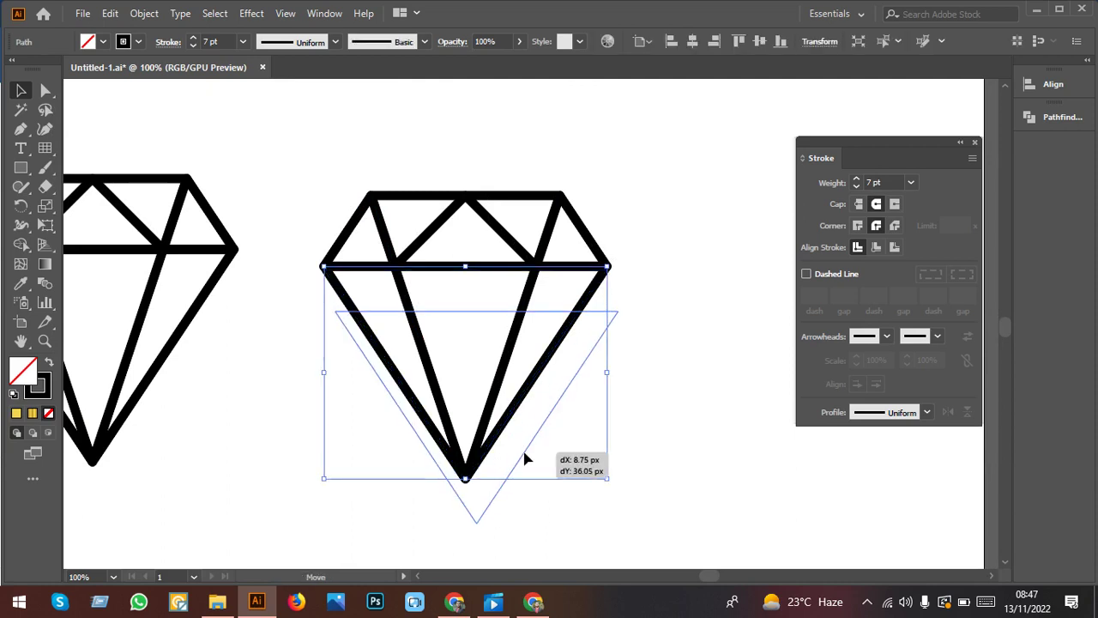
key("ctrl+z")
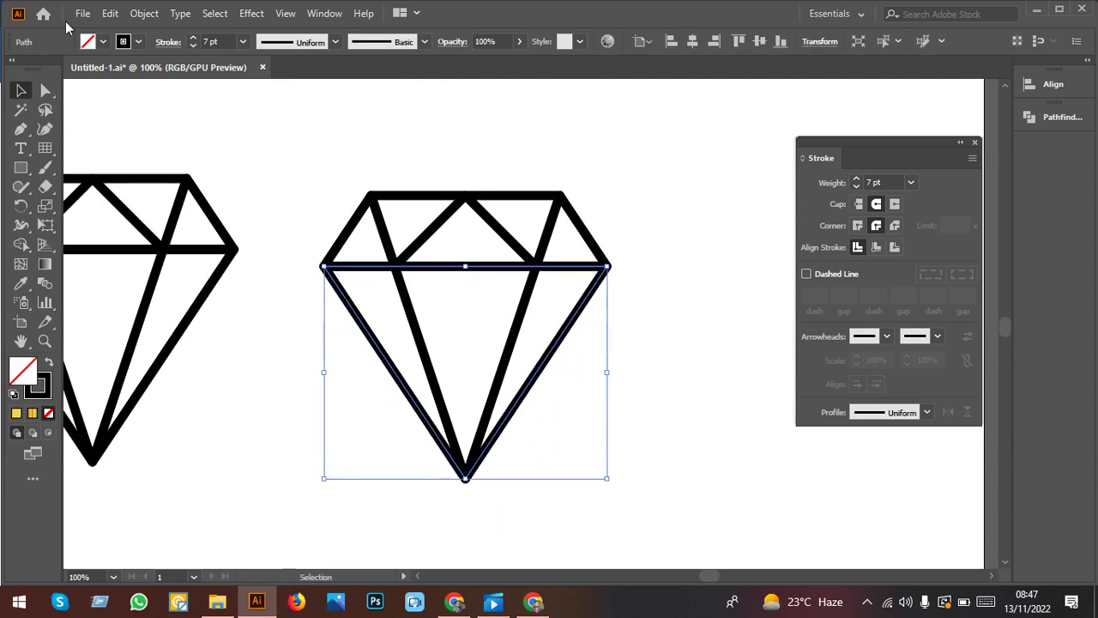
left_click(303, 43)
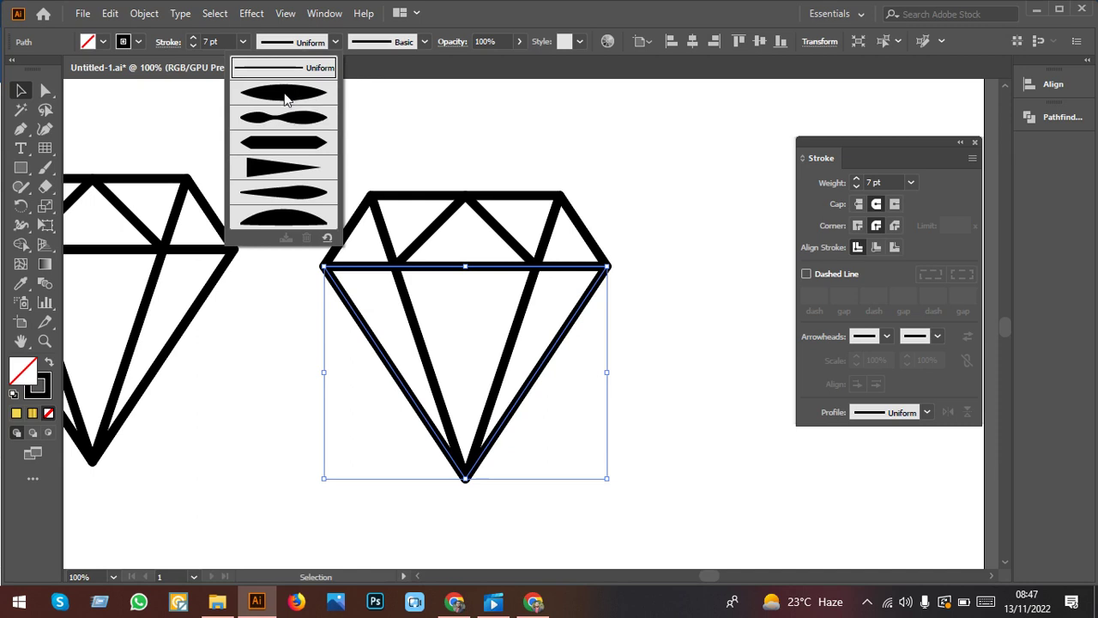
left_click(284, 91)
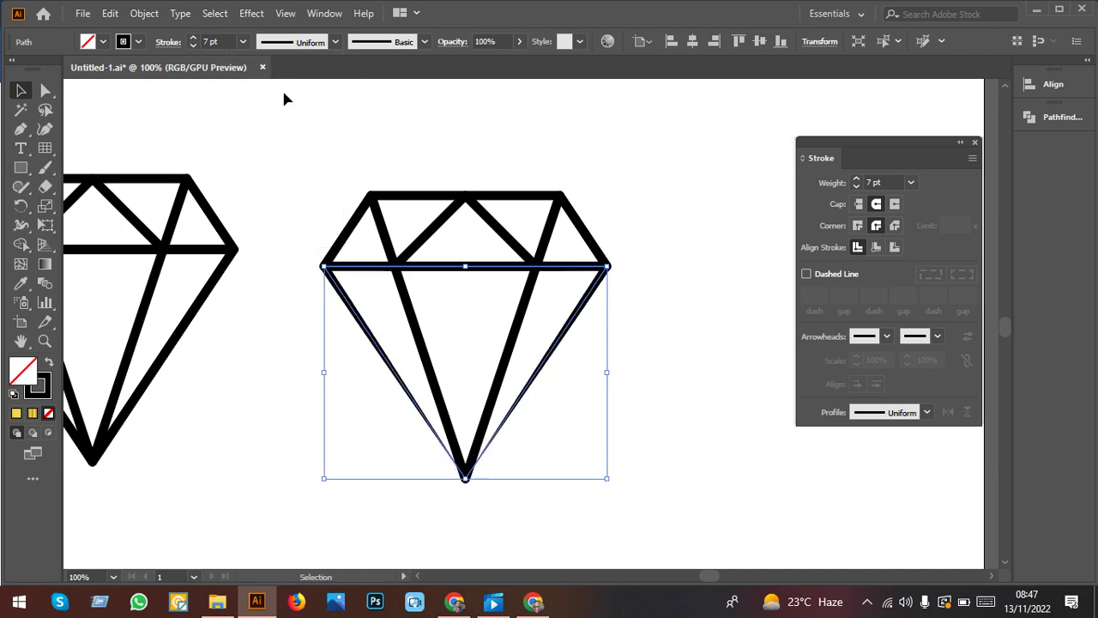
left_click(527, 486)
Step: Apply Width Profile 1 to the inner V path and zoom out to view both diamonds
left_click(331, 43)
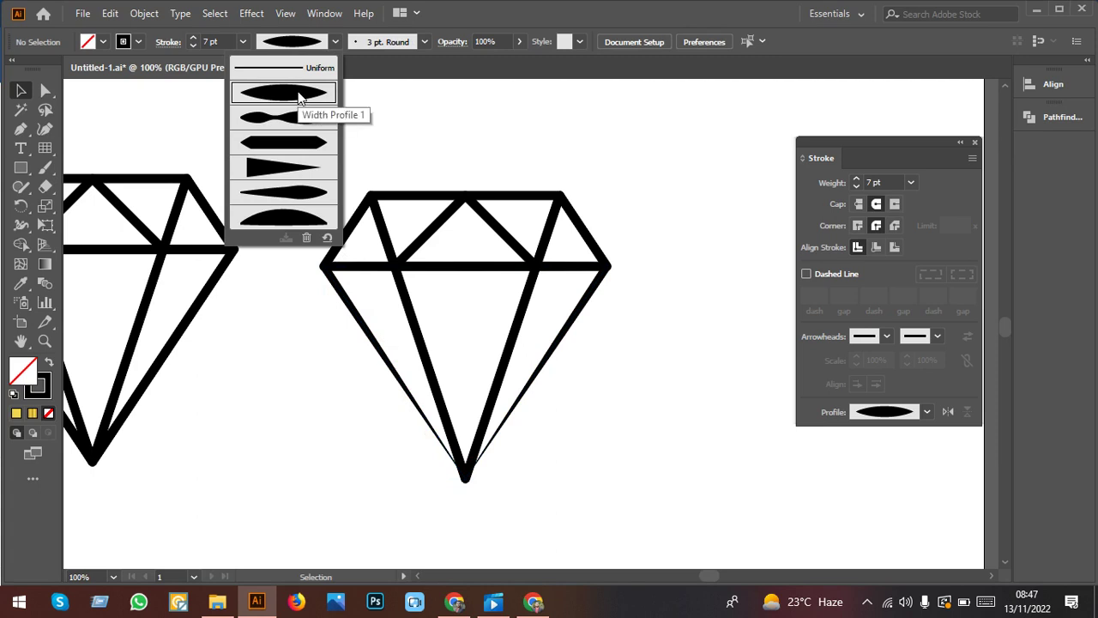
left_click(507, 348)
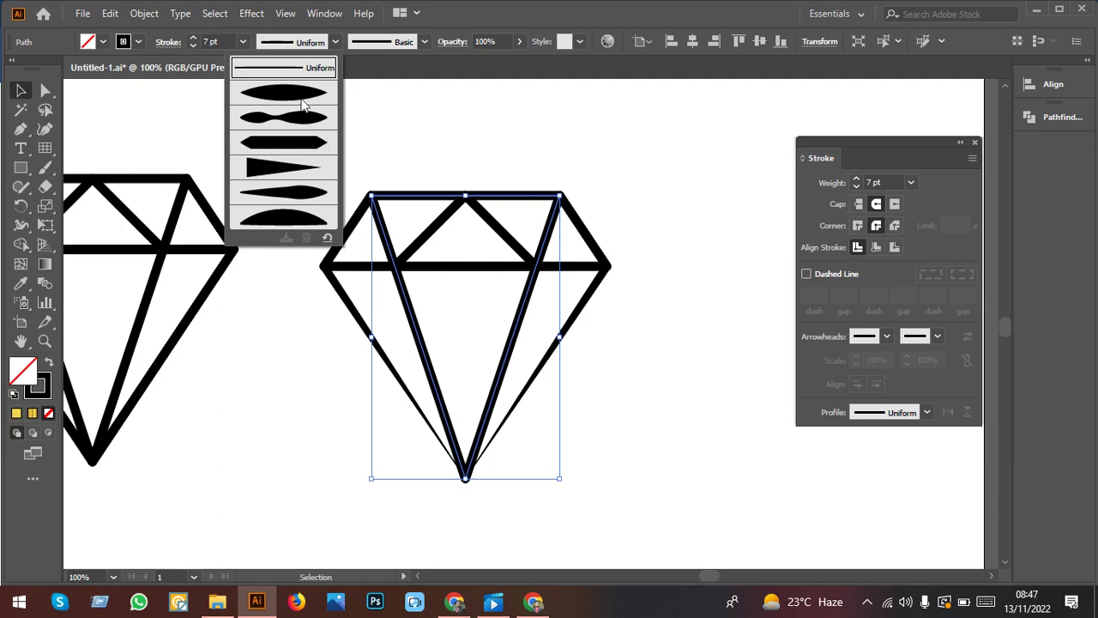
left_click(302, 94)
left_click(667, 446)
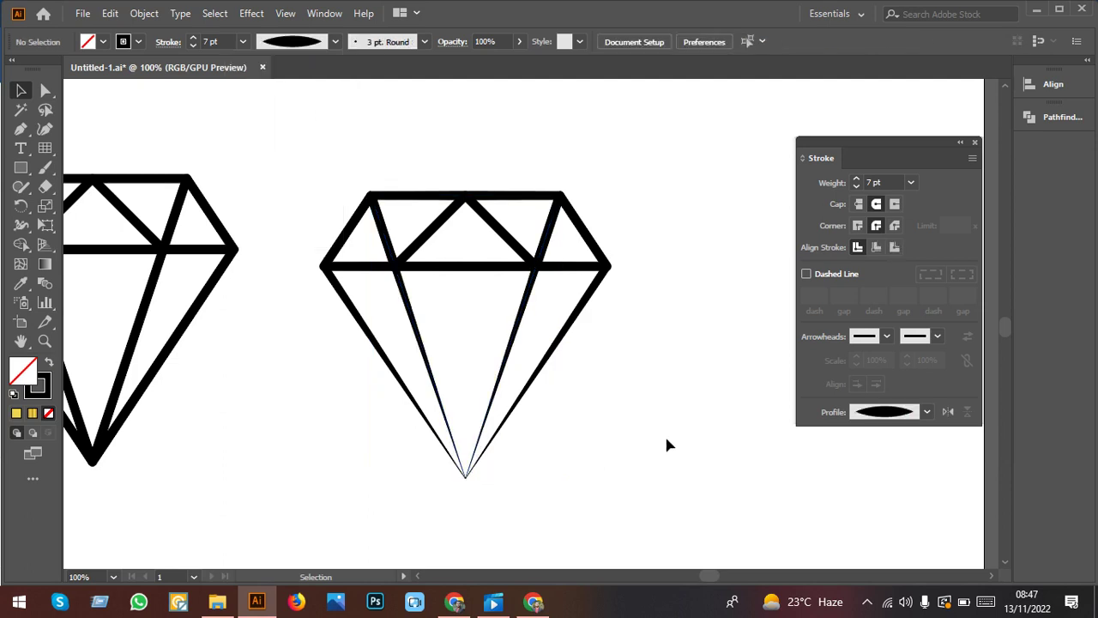
left_click(477, 276)
left_click(578, 407)
scroll(578, 408, "down", 1)
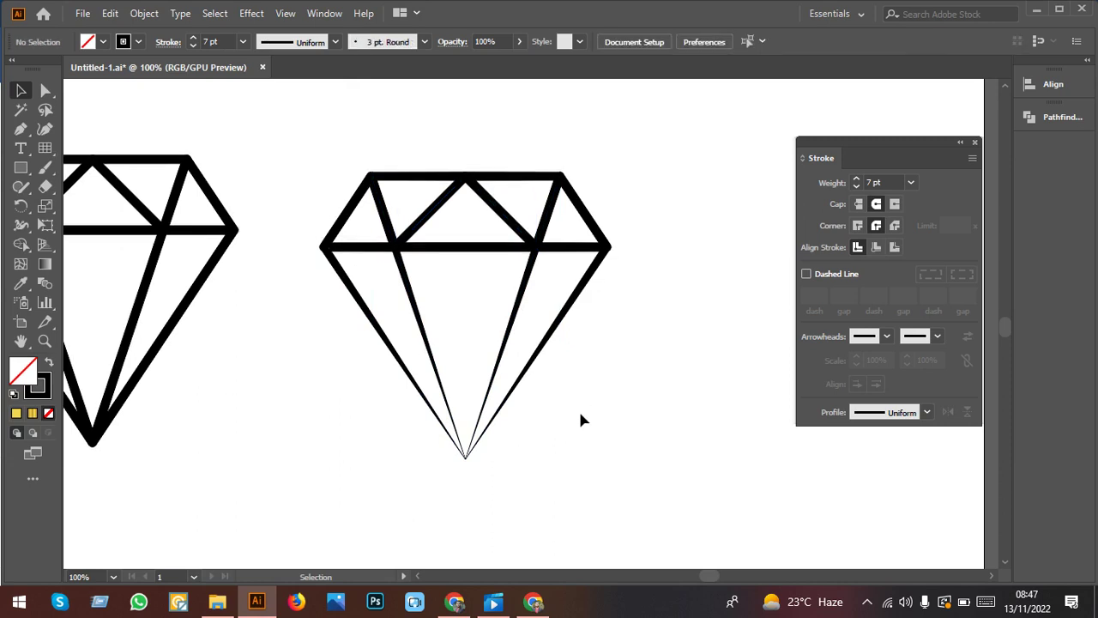
left_click_drag(470, 417, 621, 424)
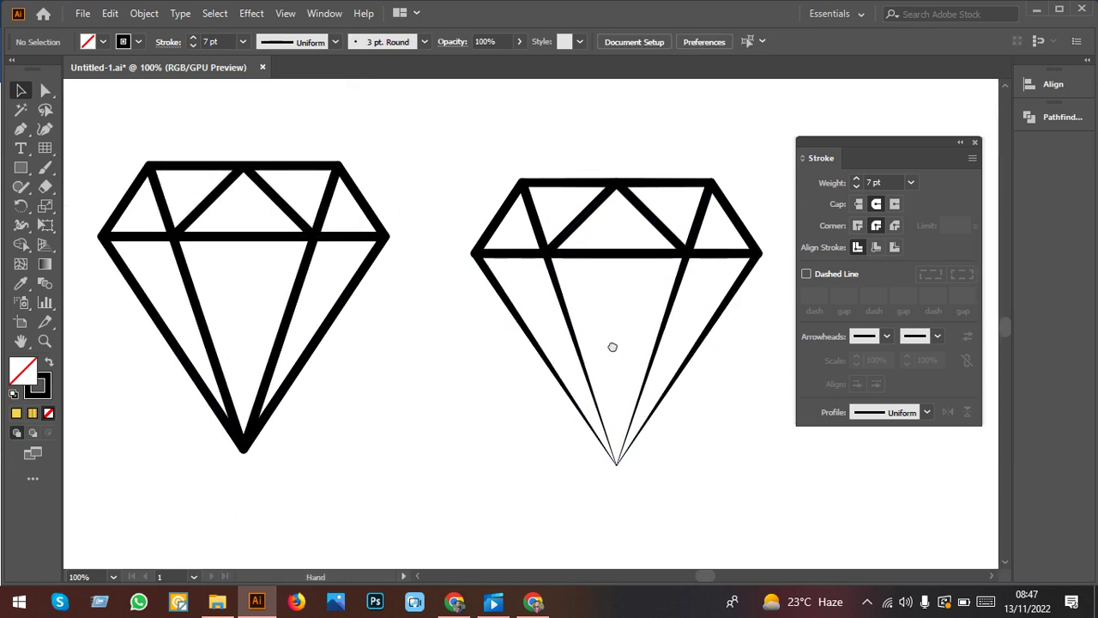
key("ctrl+minus")
Step: Drag the plain diamond copy off the artboard, then marquee-select the tapered diamond
left_click_drag(425, 444, 319, 241)
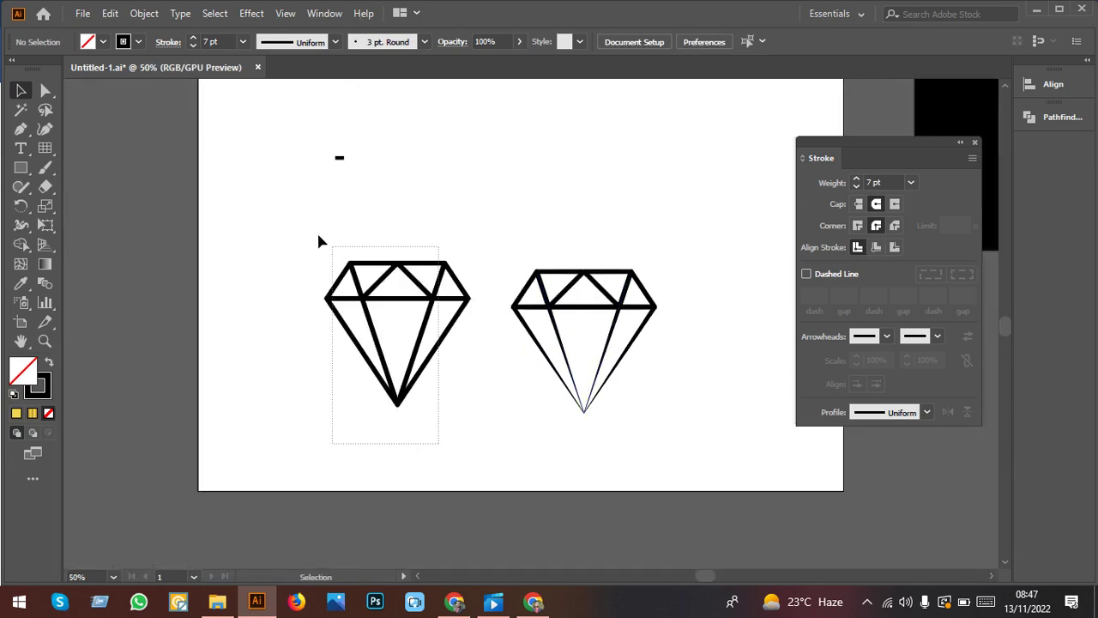
left_click_drag(431, 316, 134, 207)
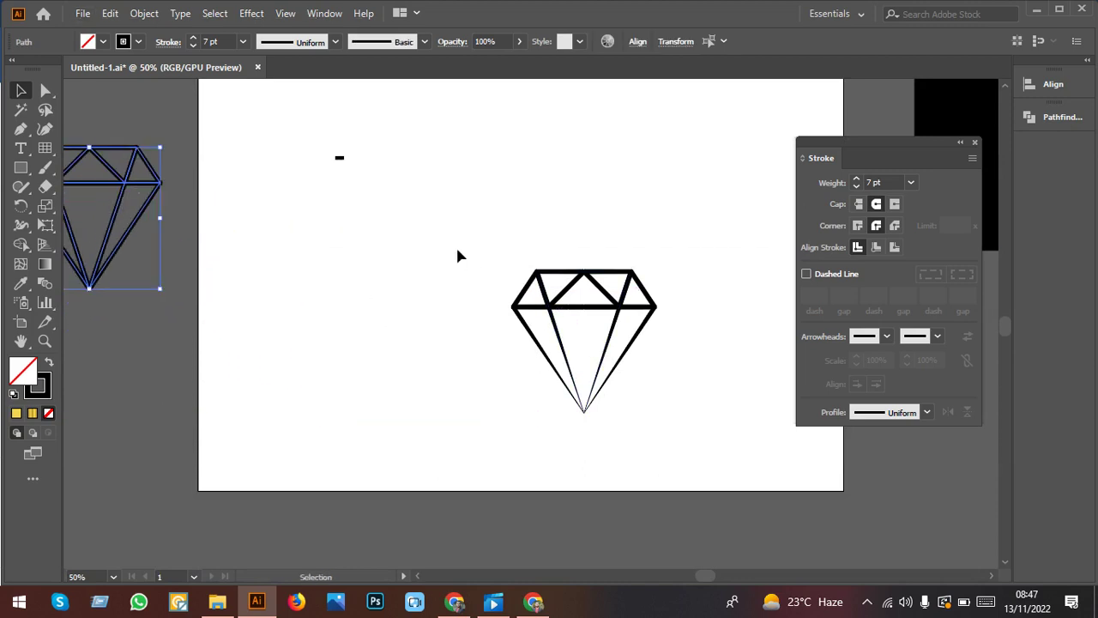
scroll(622, 365, "up", 2, "alt")
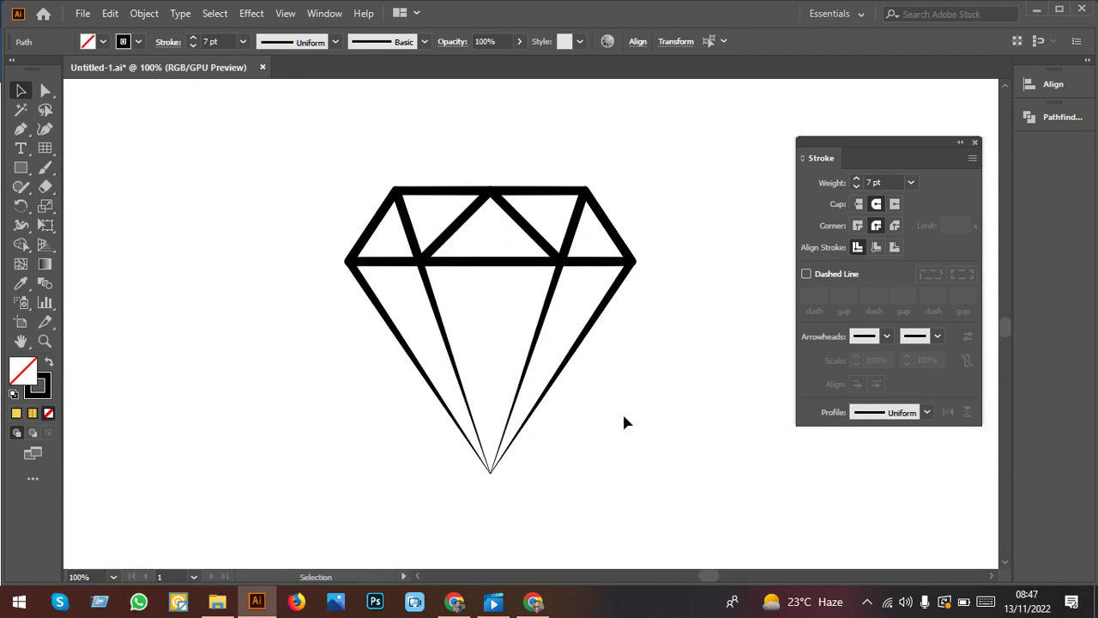
left_click_drag(644, 410, 131, 117)
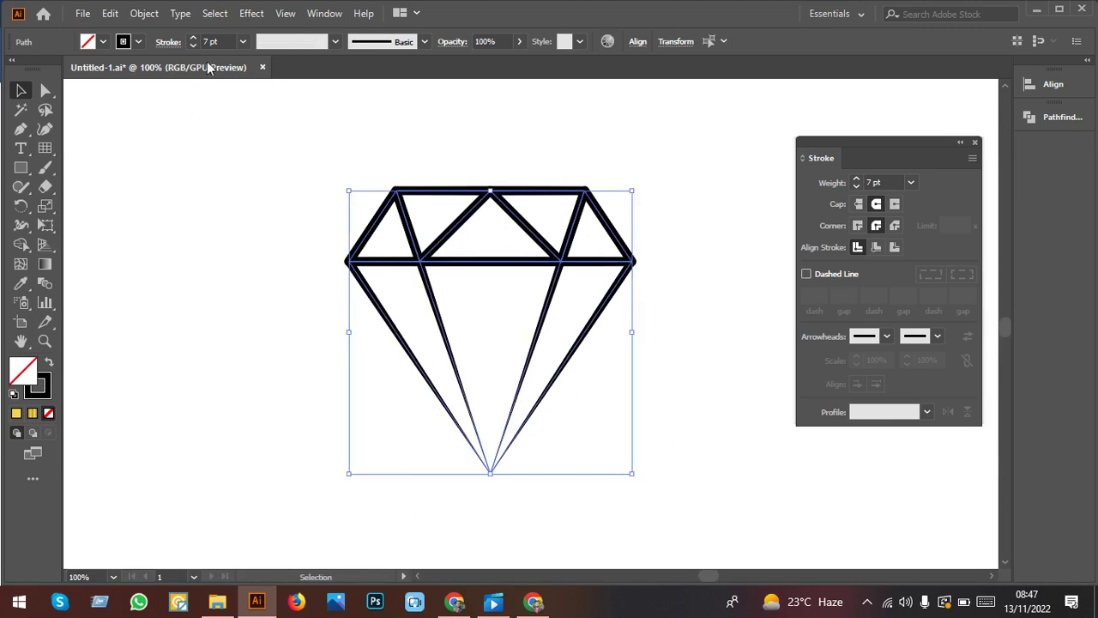
left_click(148, 13)
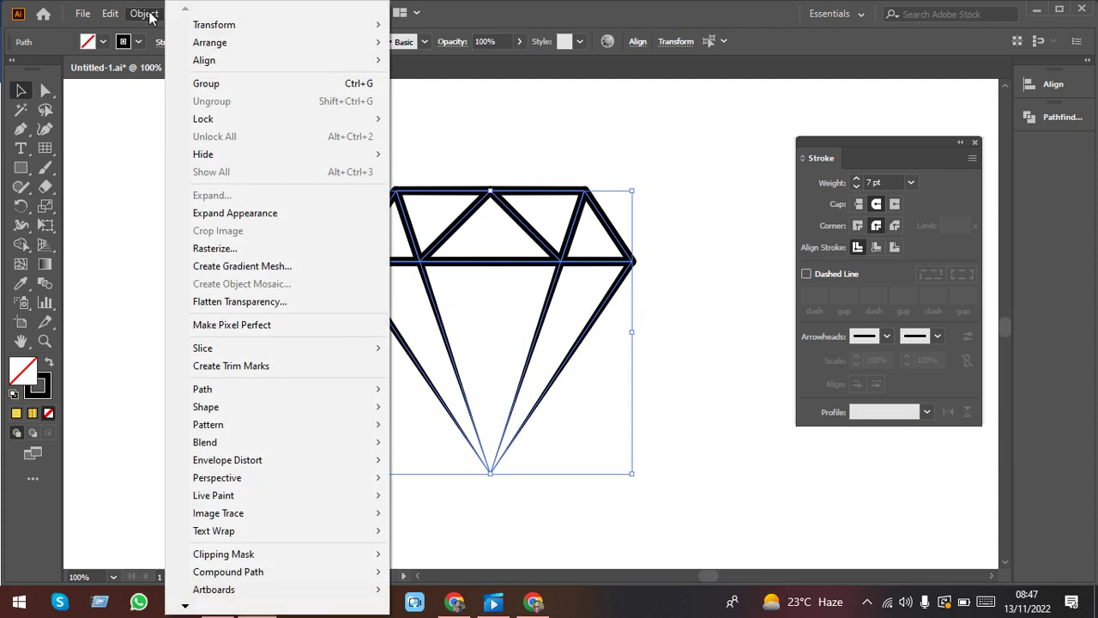
Step: Expand the diamond's appearance, then expand its fill and stroke into filled shapes
left_click(199, 216)
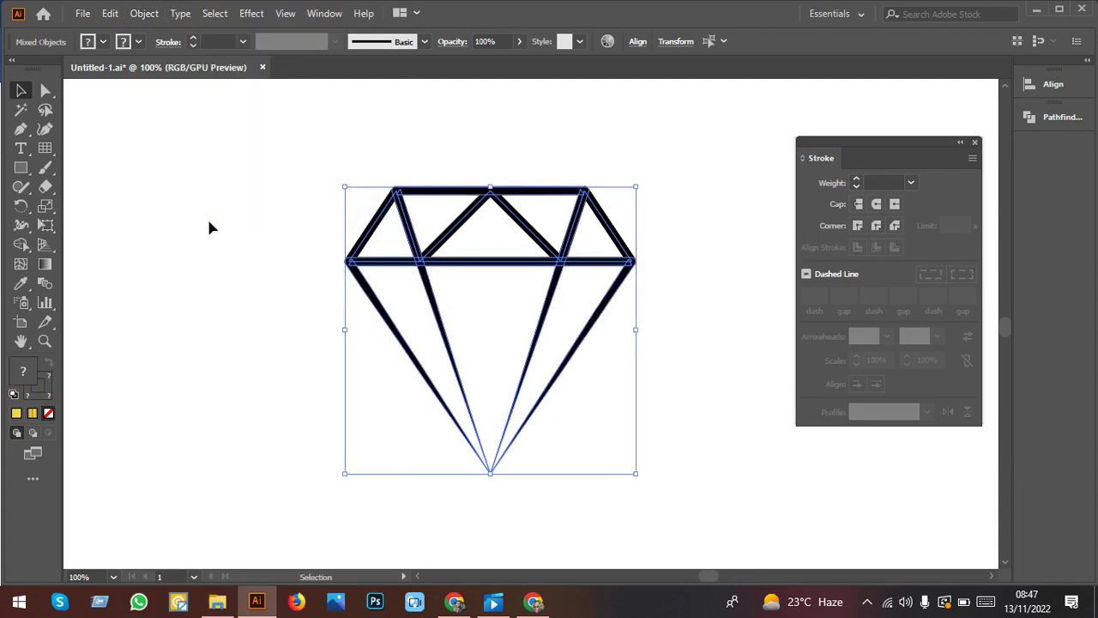
left_click(144, 14)
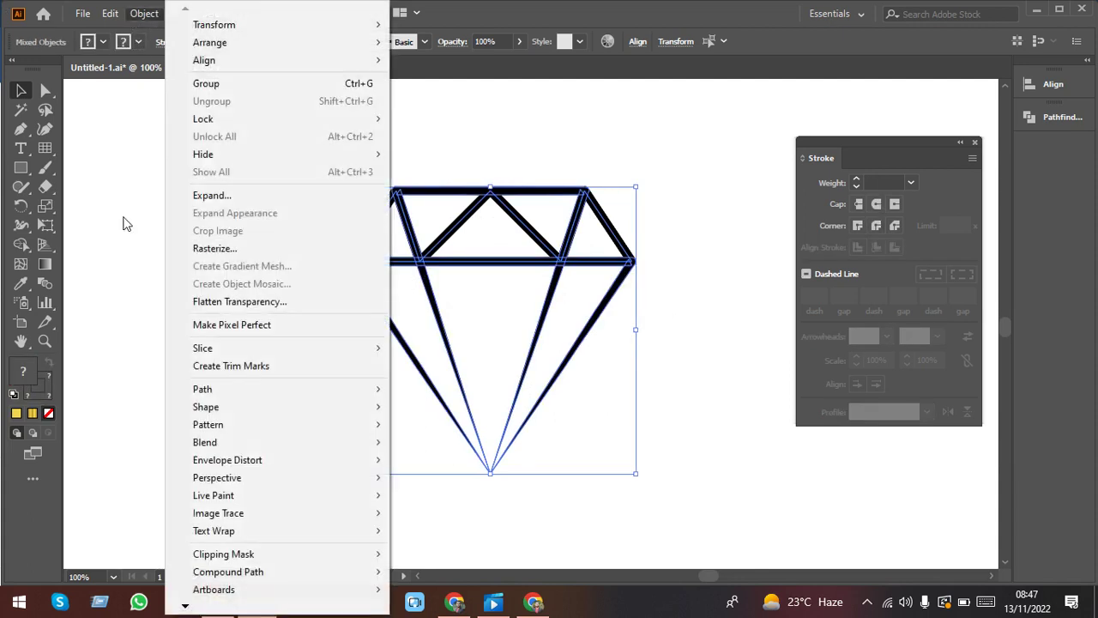
left_click(200, 198)
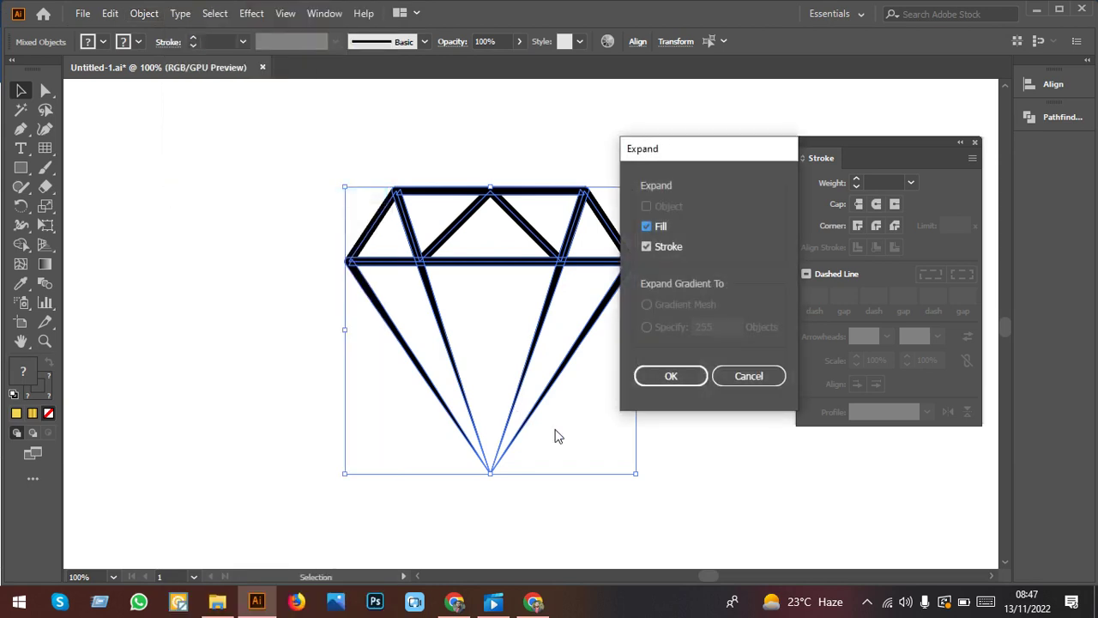
left_click(674, 374)
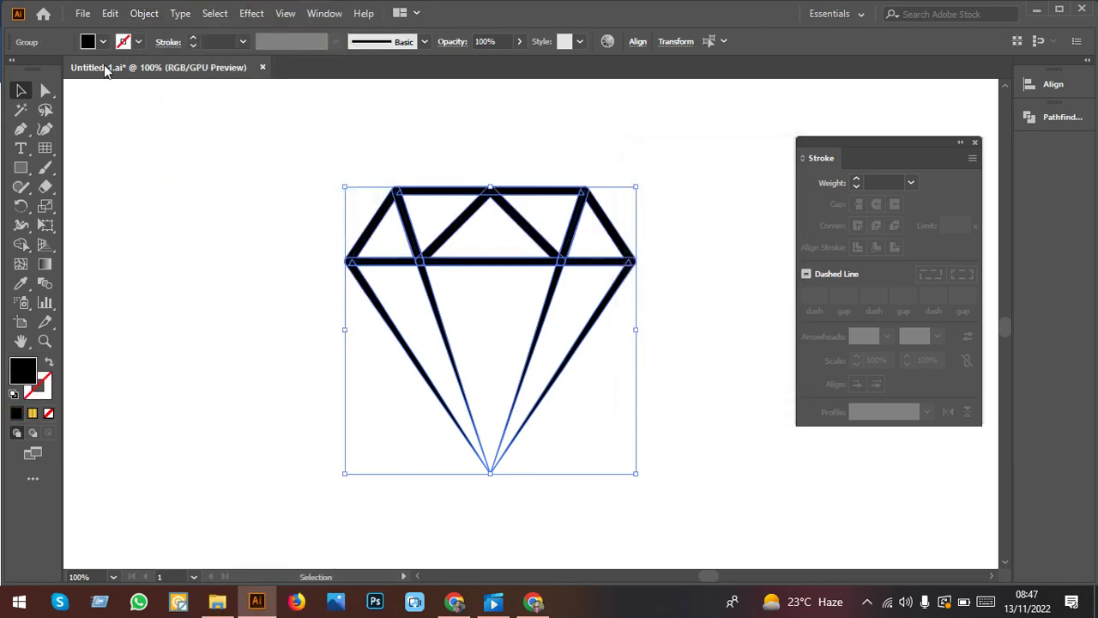
Step: Unite the expanded pieces with Pathfinder, close the Stroke panel and deselect
left_click(1061, 118)
left_click(841, 153)
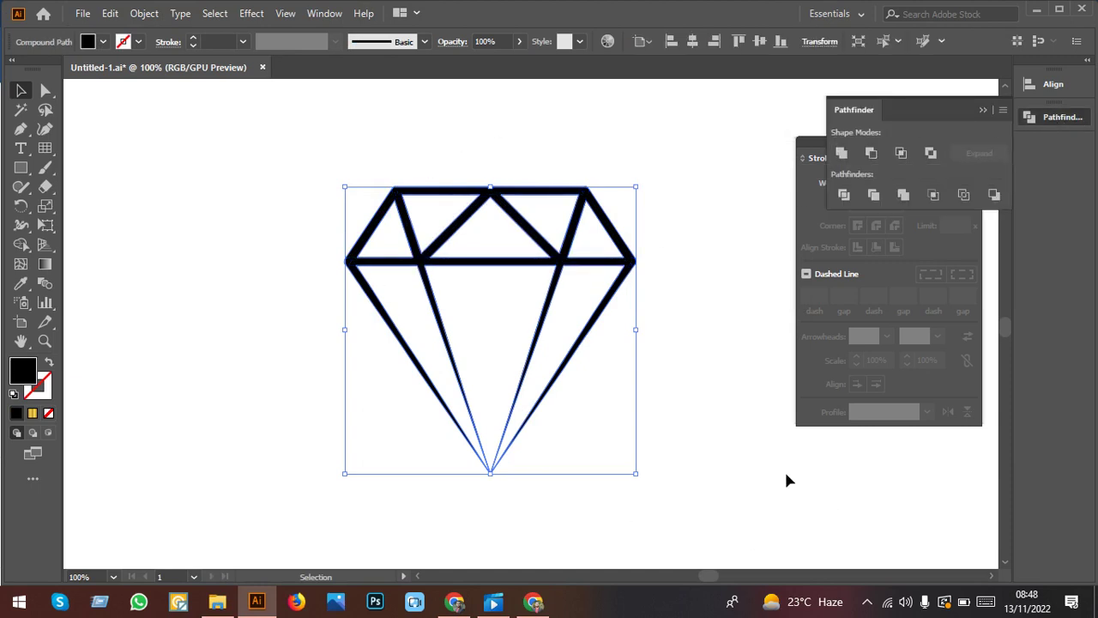
left_click_drag(803, 142, 732, 174)
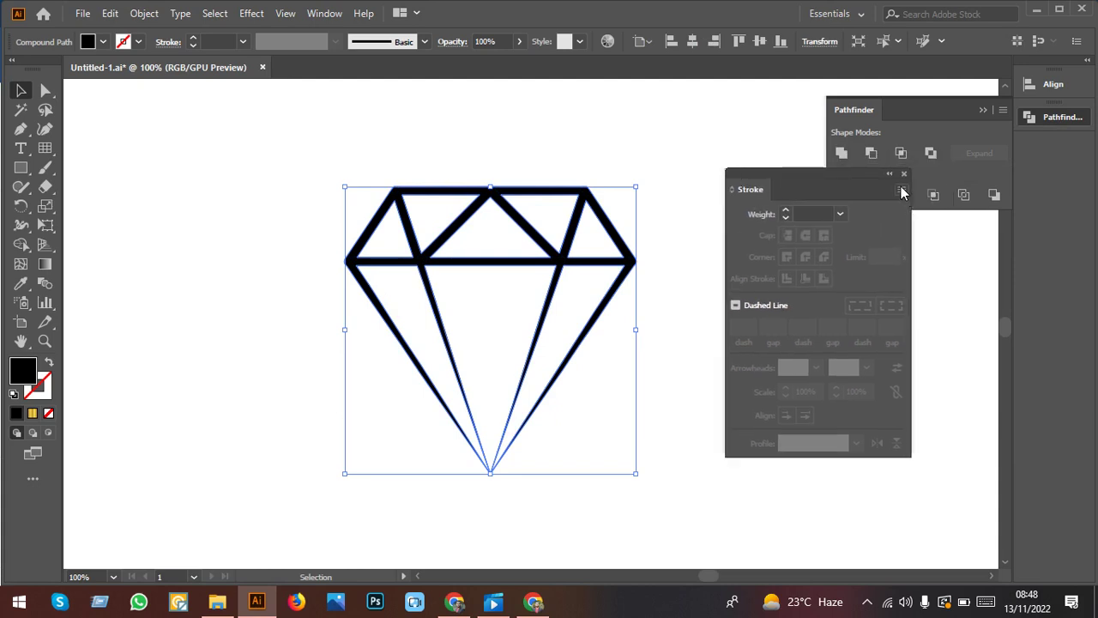
left_click(905, 174)
left_click(787, 339)
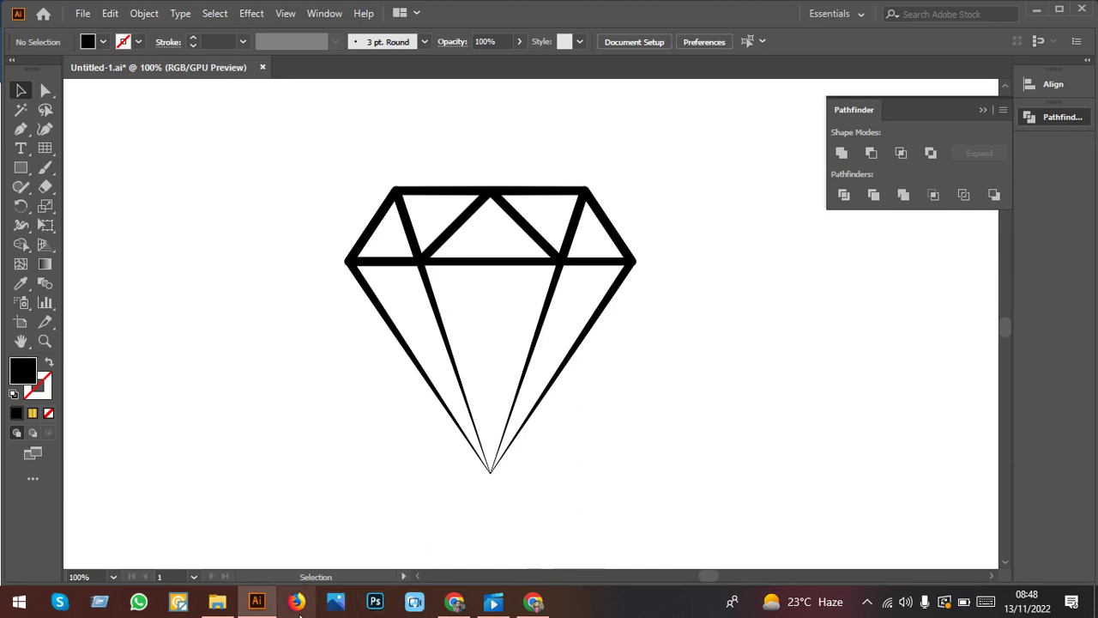
left_click(457, 604)
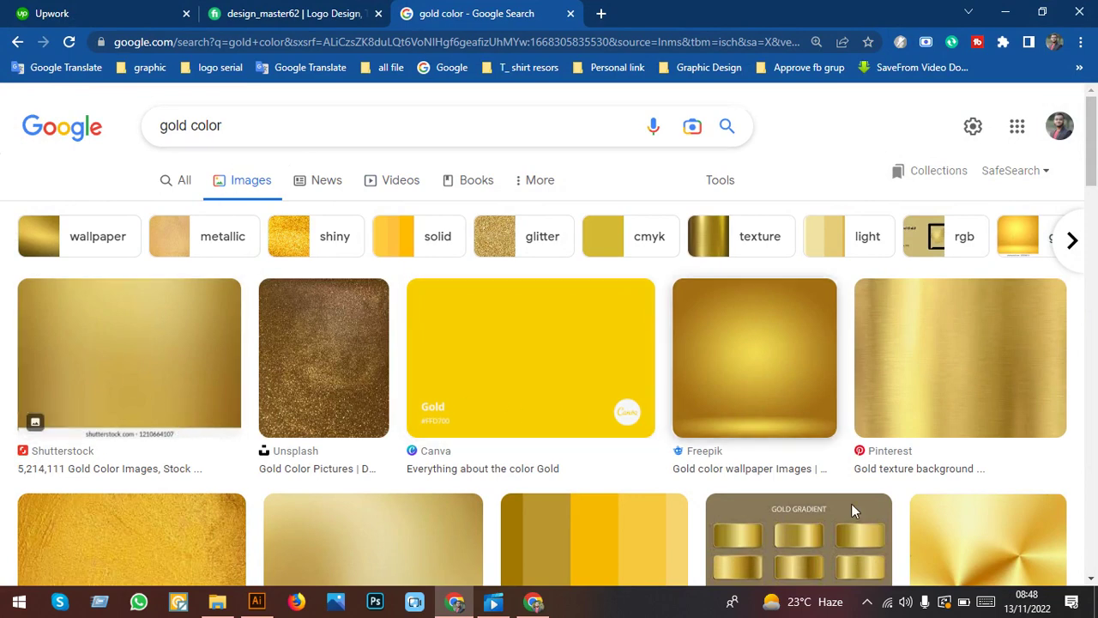
left_click(1006, 14)
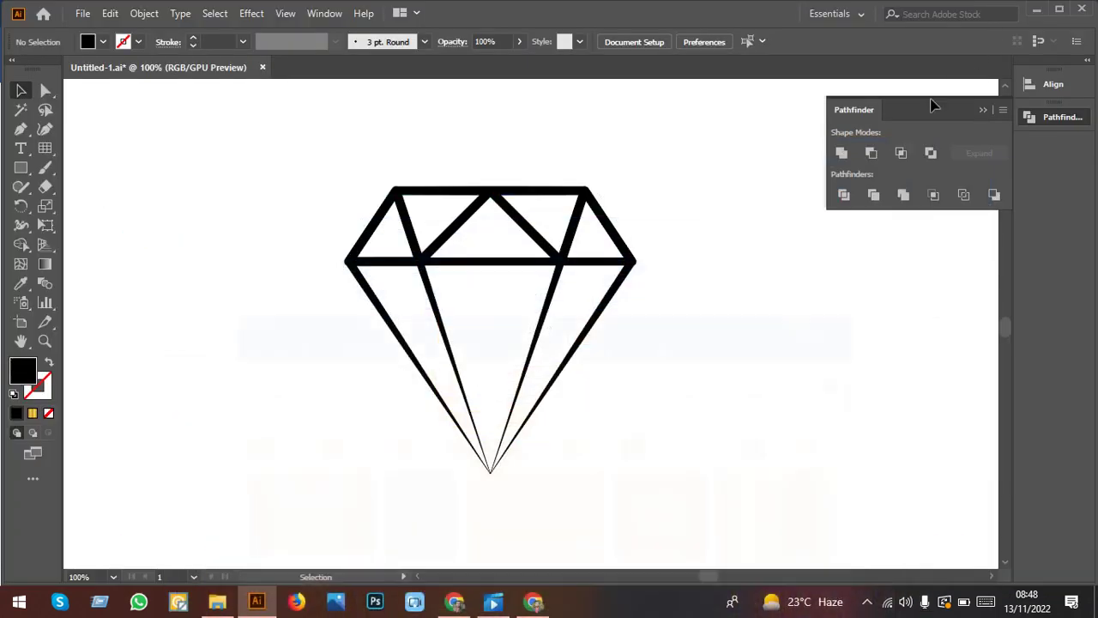
Step: Place the gold gradient image on the artboard and move the diamond up and left
scroll(475, 493, "down", 3)
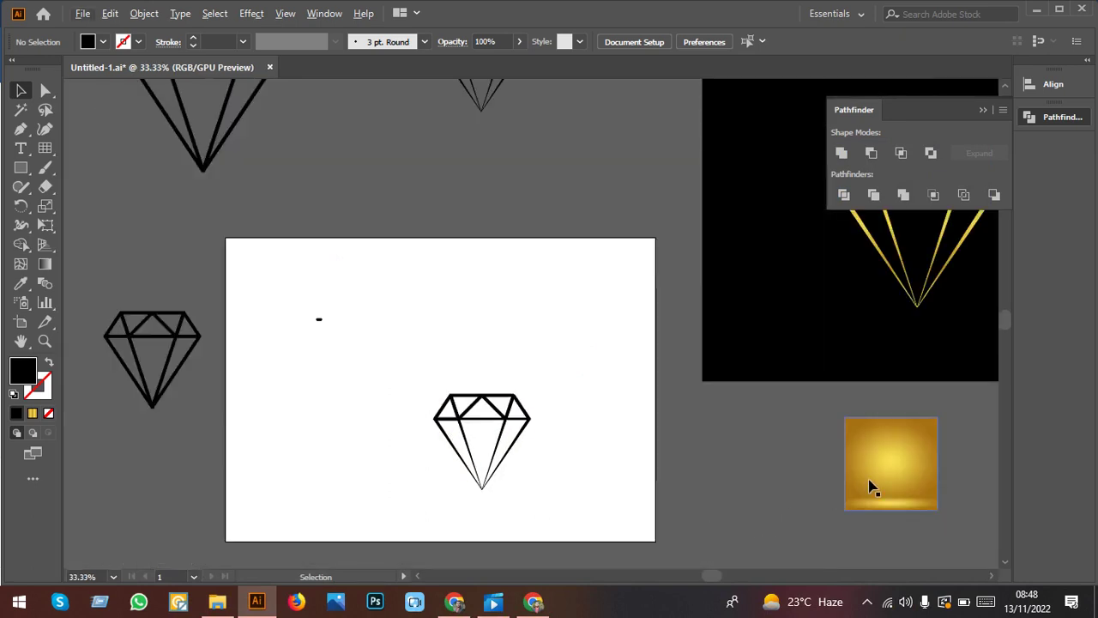
left_click_drag(872, 482, 592, 461)
scroll(590, 463, "up", 1)
scroll(591, 472, "up", 3)
scroll(731, 436, "down", 1)
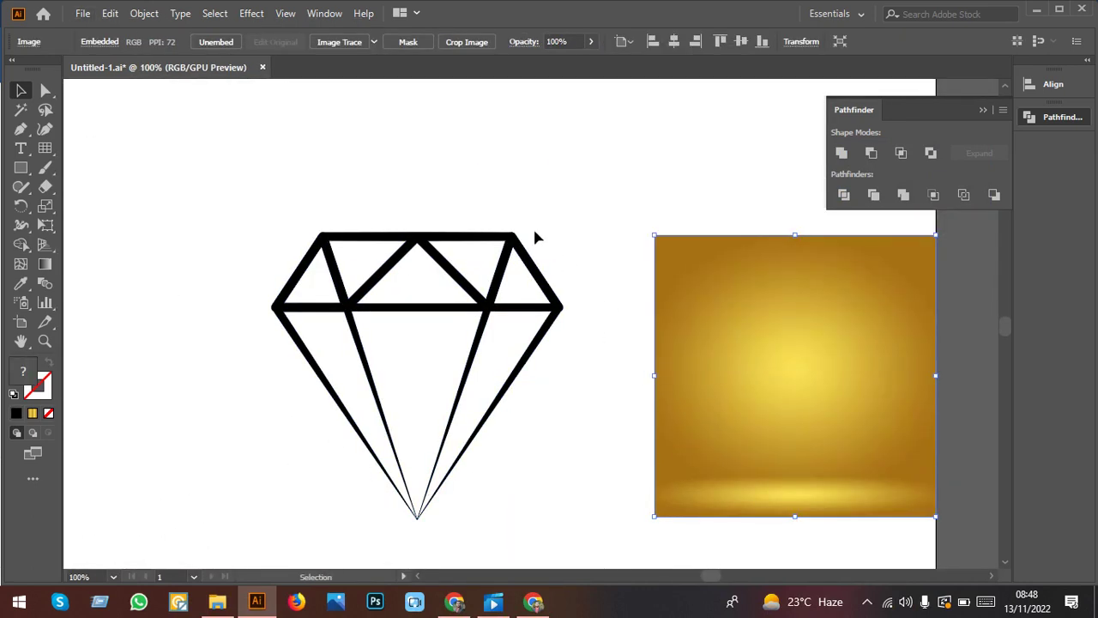
left_click(470, 290)
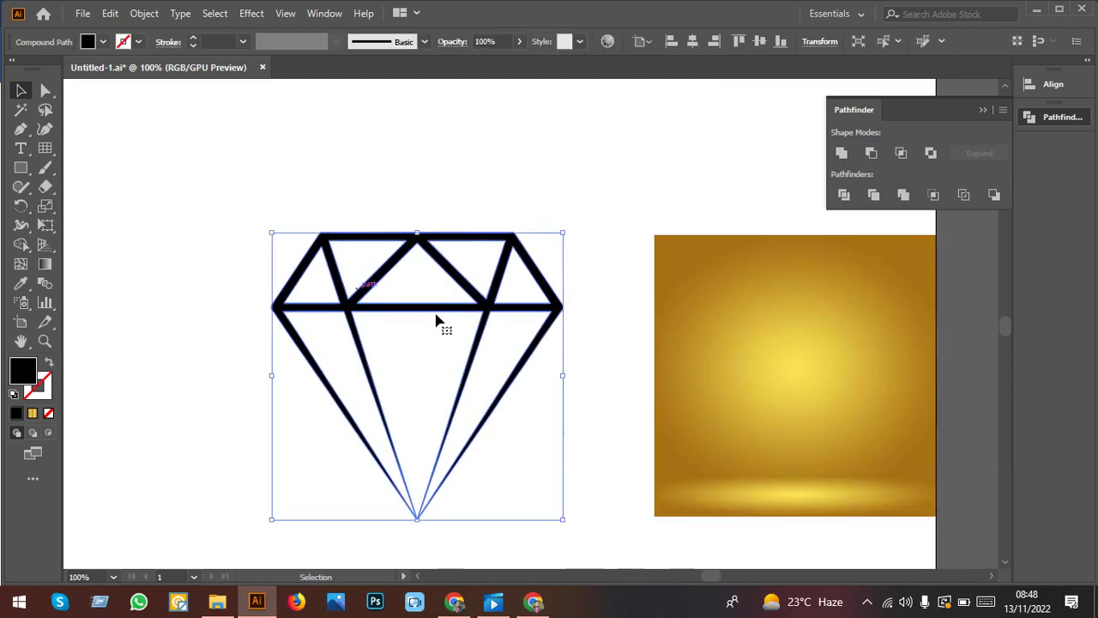
left_click_drag(488, 306, 348, 221)
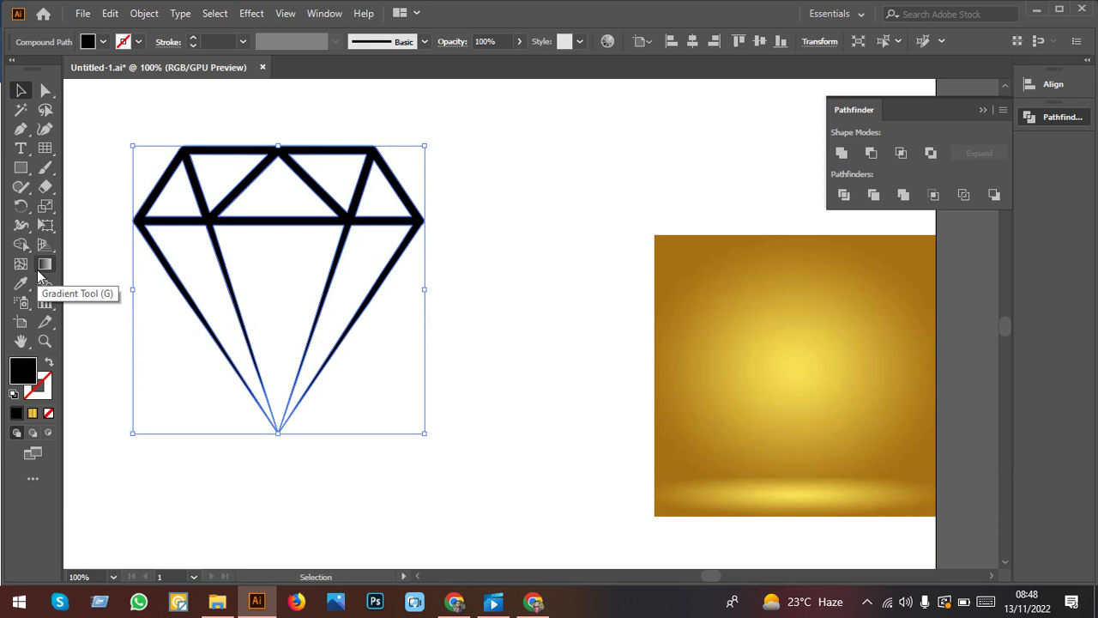
Step: Fill the diamond with the multi-stop gold gradient, keeping the Linear type
left_click(40, 276)
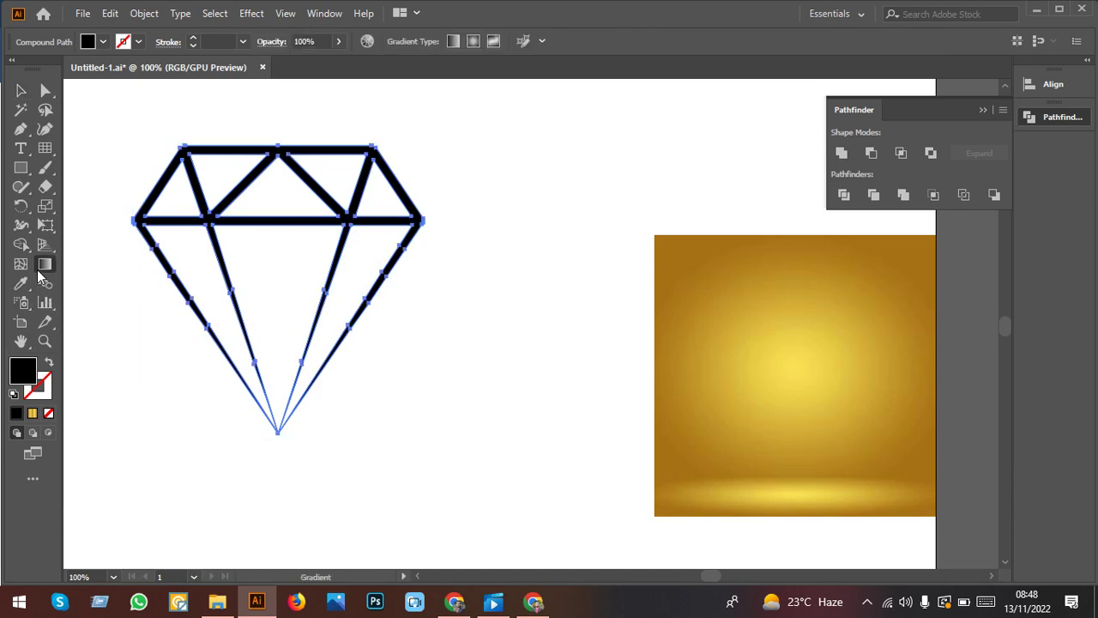
double_click(38, 274)
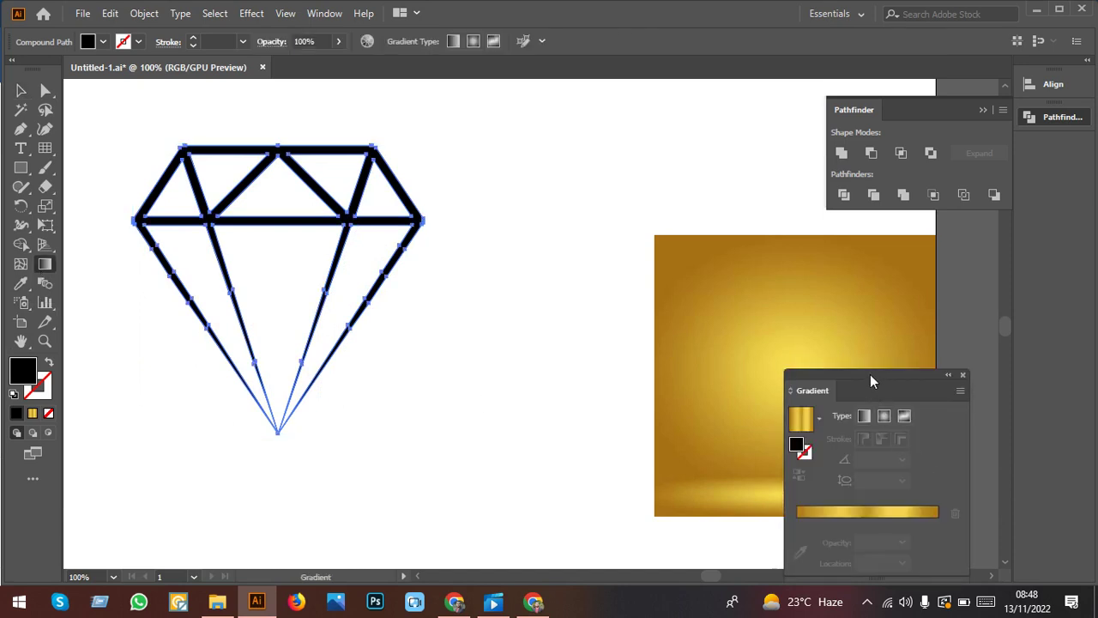
left_click_drag(869, 374, 578, 311)
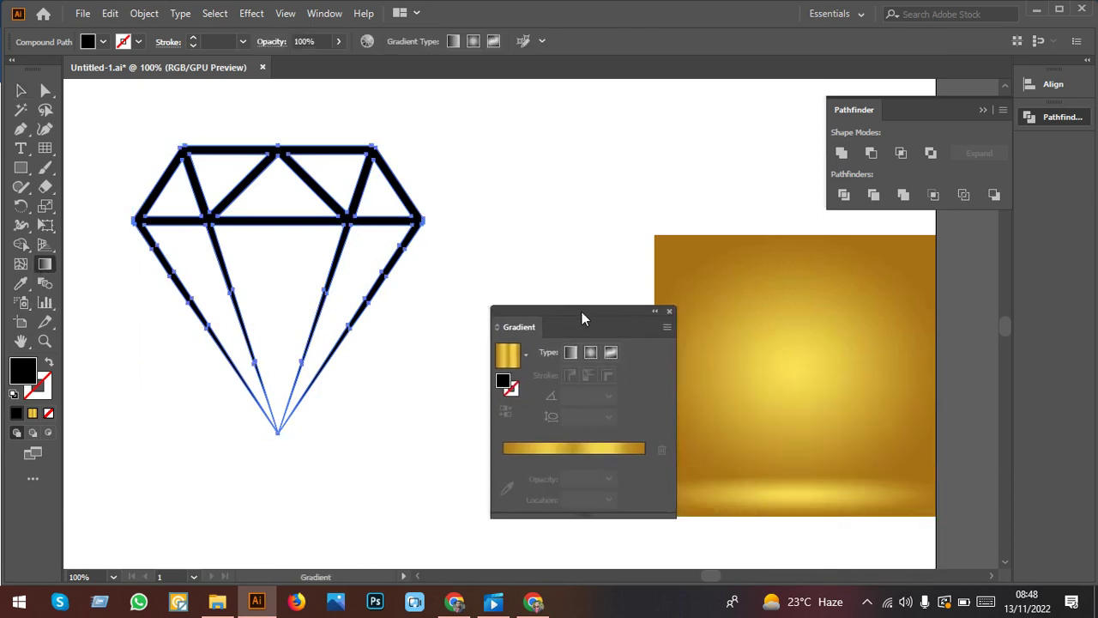
left_click(20, 91)
left_click(598, 468)
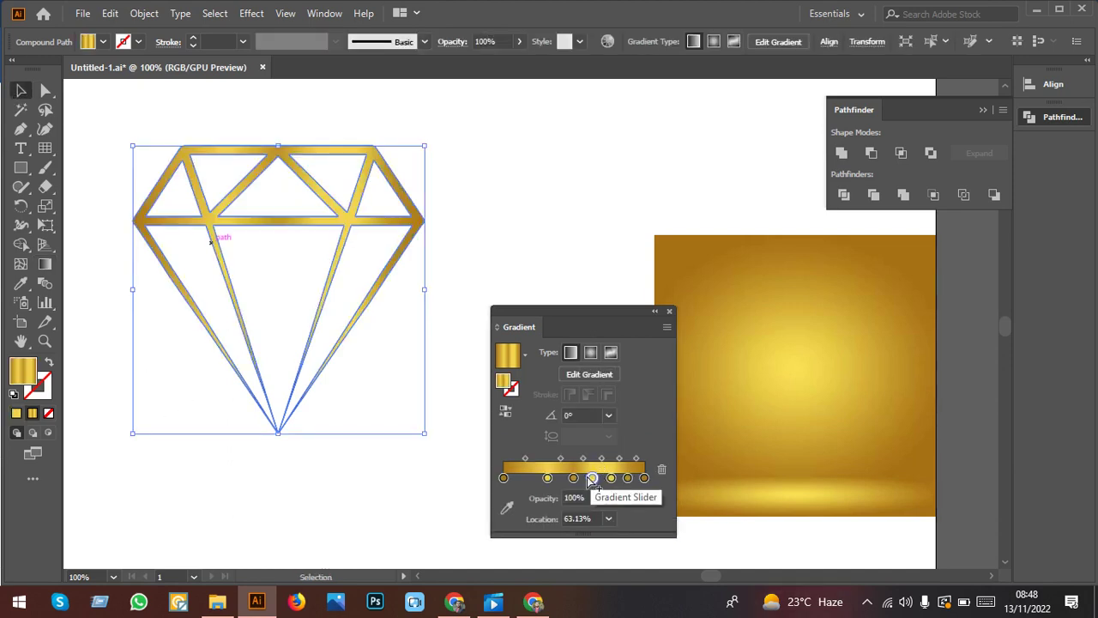
left_click(593, 479)
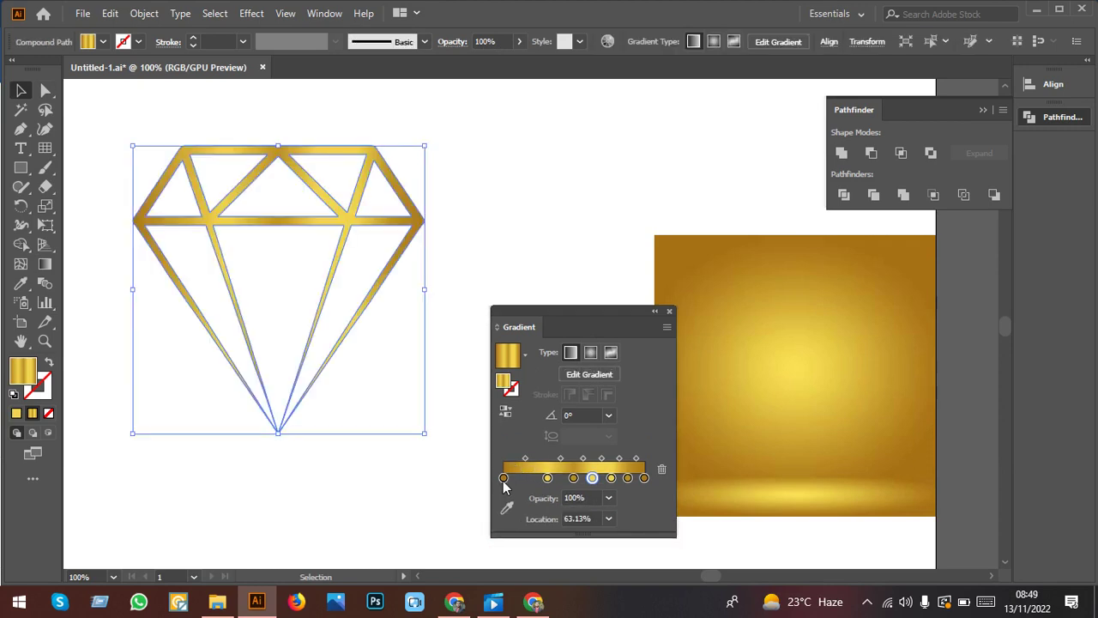
left_click(504, 478)
key("Delete")
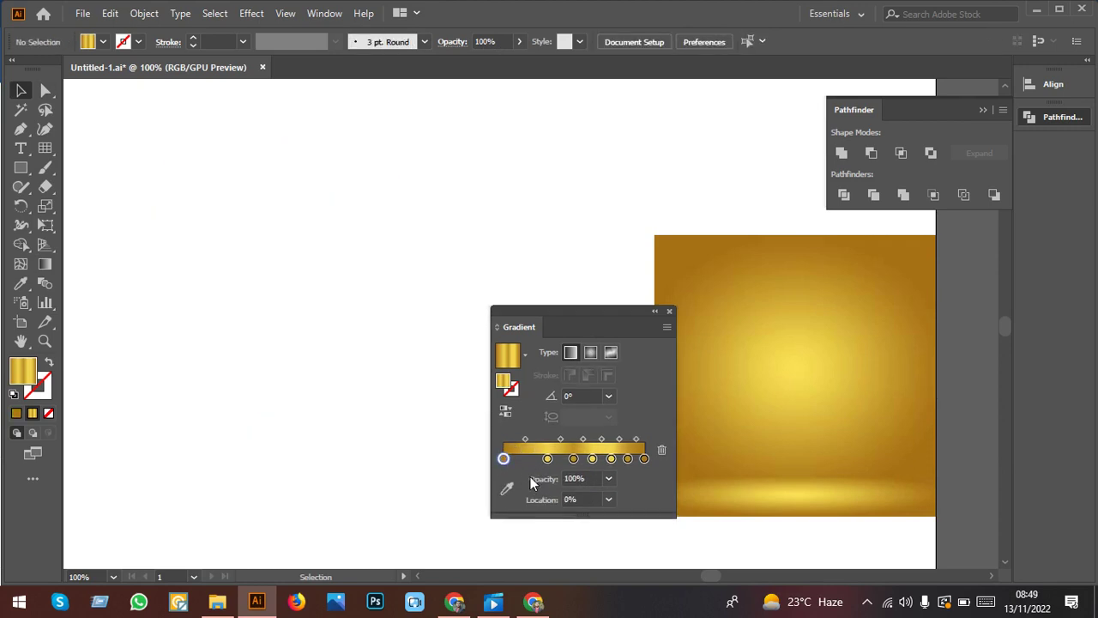
key("ctrl+z")
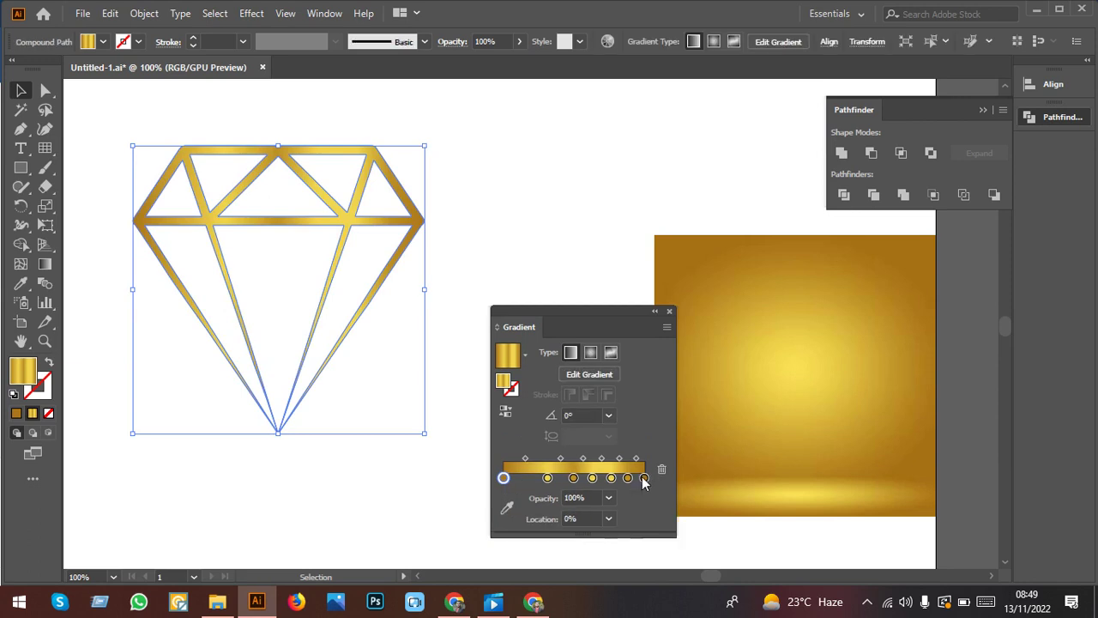
left_click(591, 352)
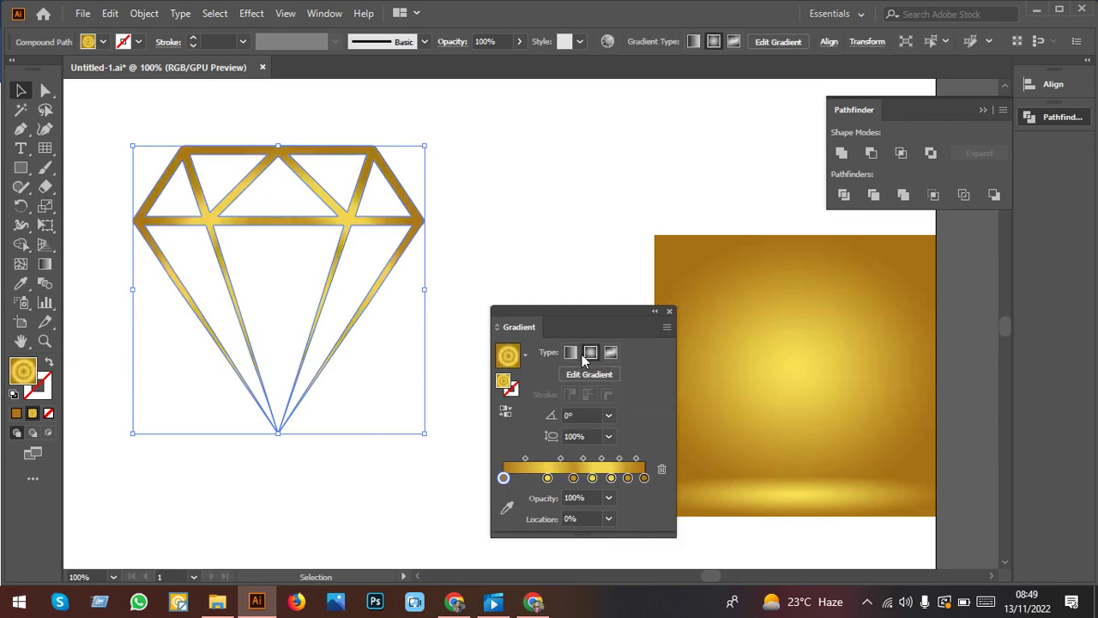
left_click(573, 352)
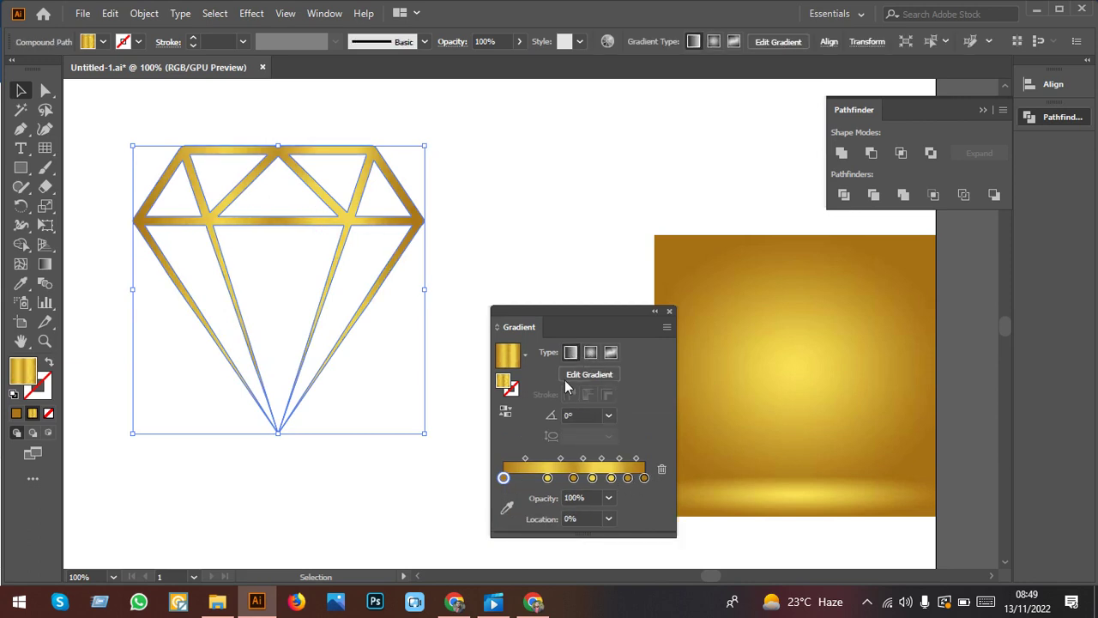
Step: Set the first gradient stop to dark red 5B1212
left_click(502, 384)
double_click(502, 384)
left_click(630, 326)
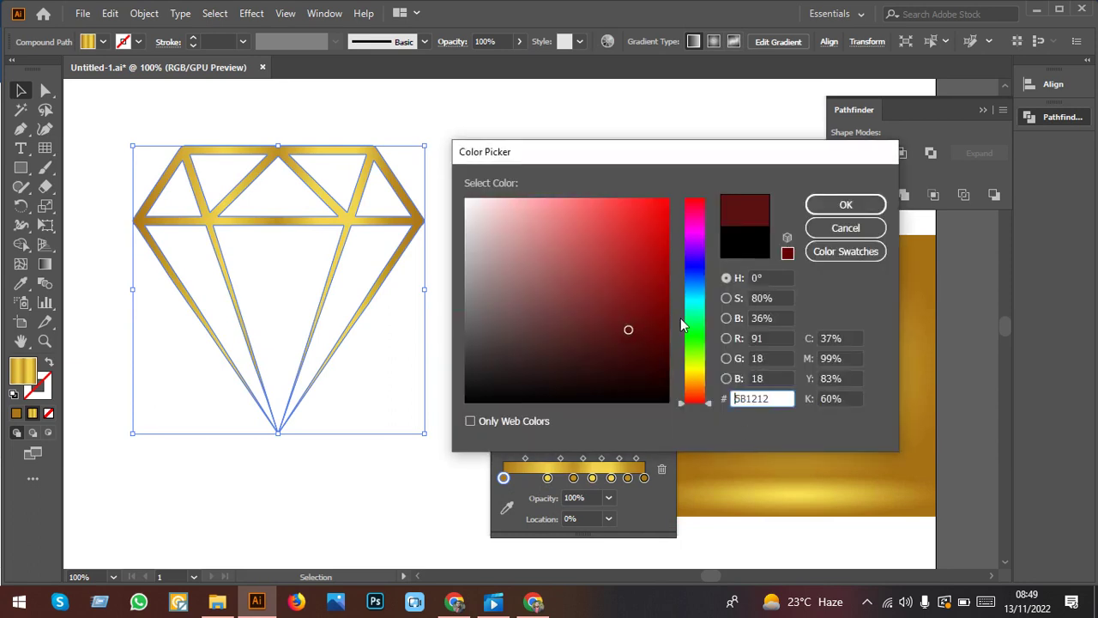
left_click(845, 207)
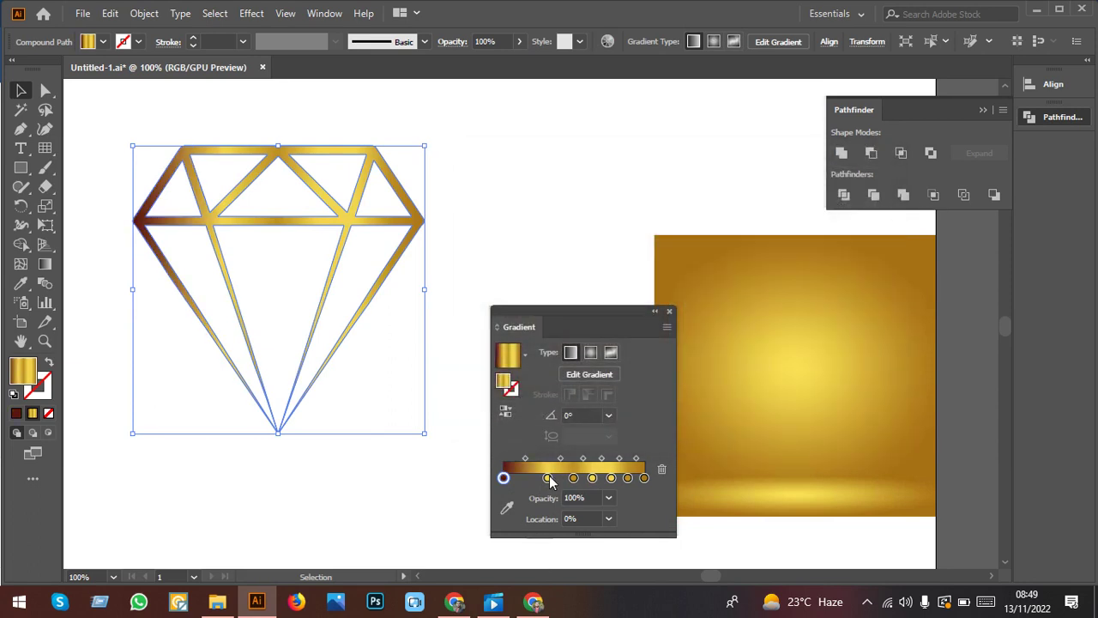
Step: Remove the middle gradient stops (31.28%, 49.72%, 63.13%, 76.54% and the last), leaving two ends
left_click(548, 478)
left_click(662, 469)
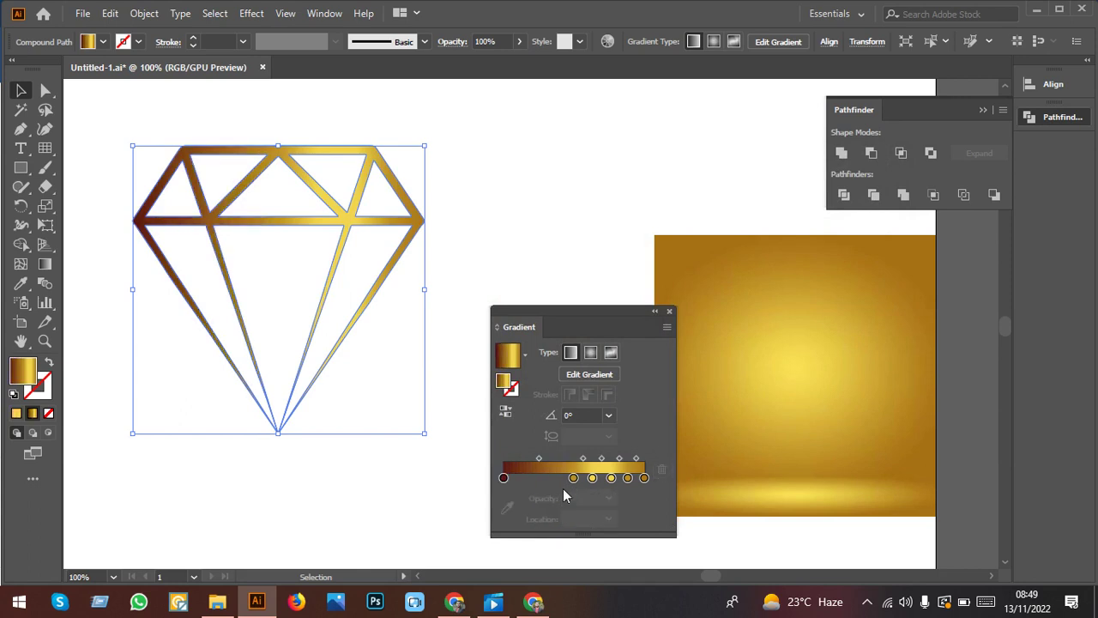
left_click(573, 478)
left_click(661, 469)
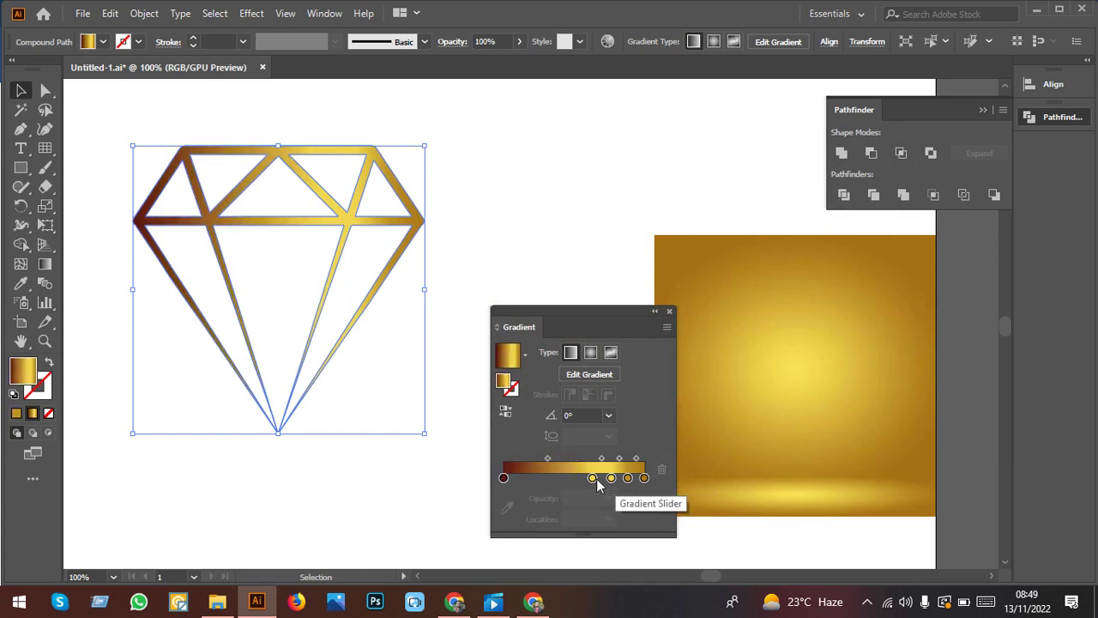
left_click(592, 478)
left_click(661, 472)
left_click(611, 478)
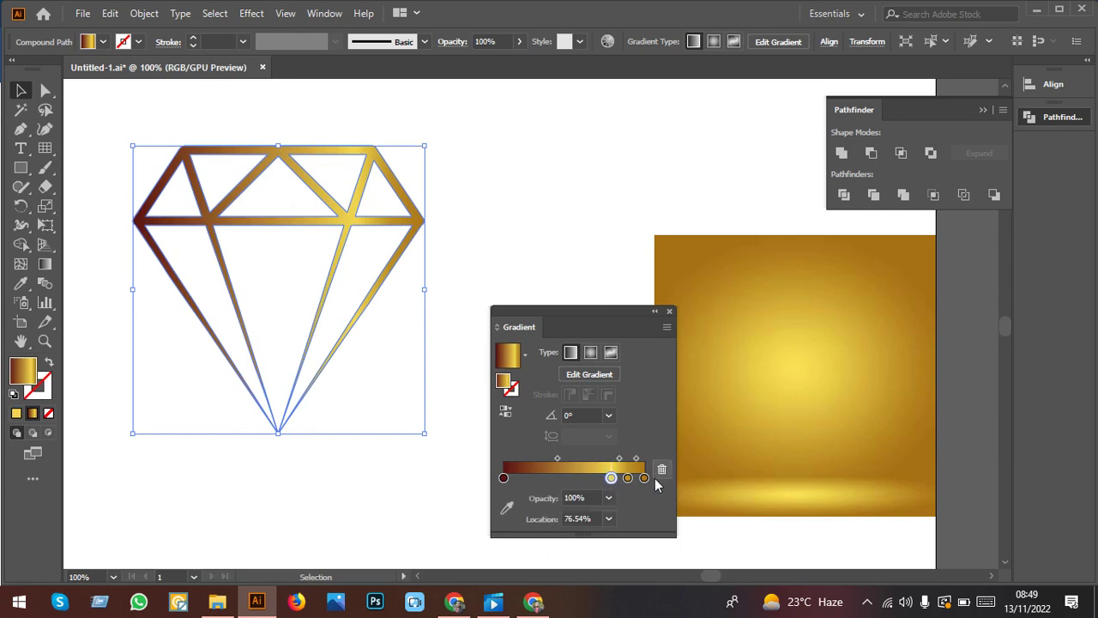
left_click(662, 470)
left_click(627, 477)
left_click(661, 469)
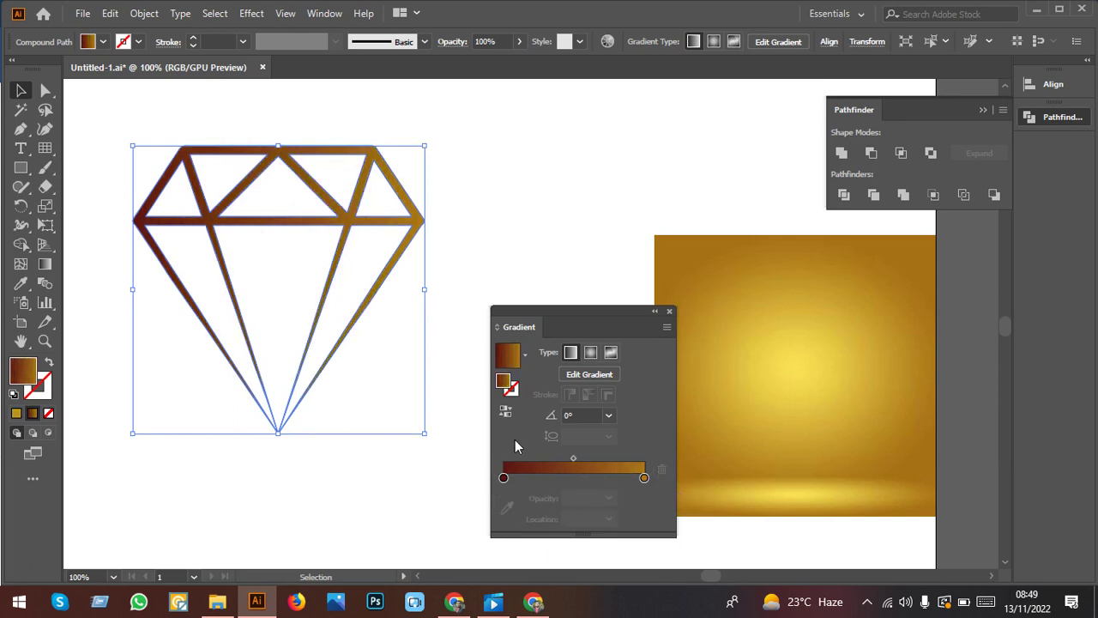
Step: Set the left and right gradient stops to black from the swatches
left_click_drag(586, 326, 550, 191)
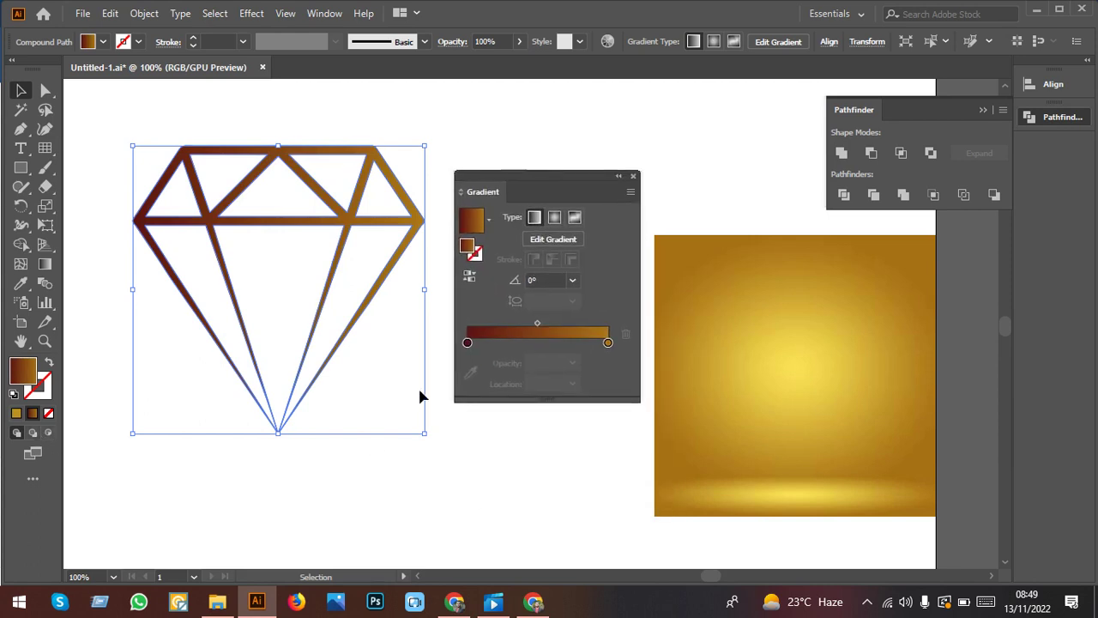
double_click(467, 343)
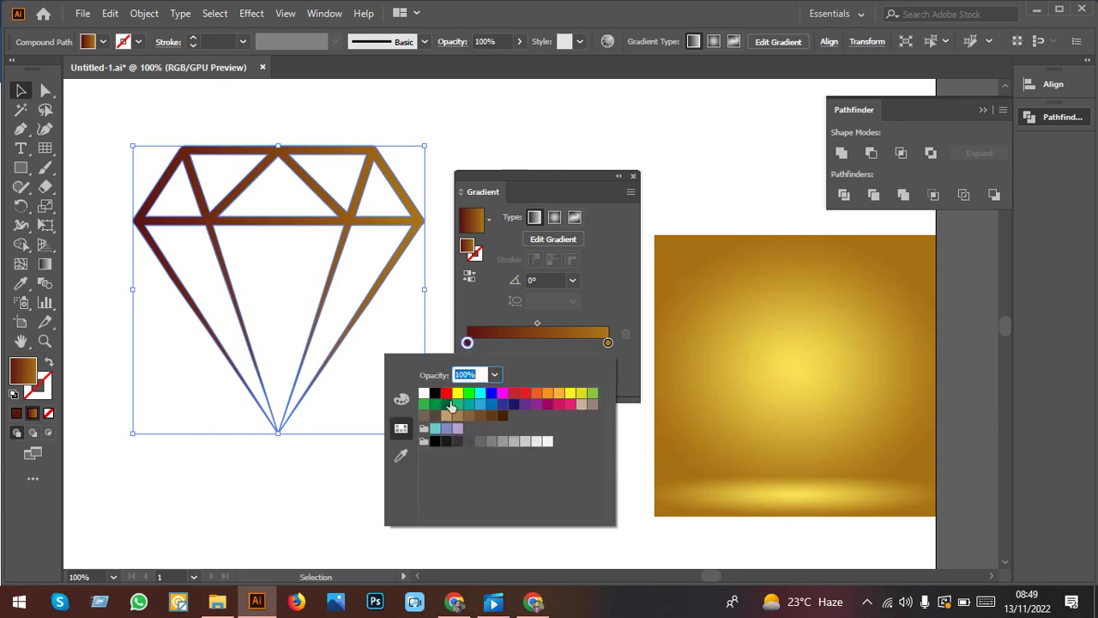
left_click(436, 395)
left_click(606, 343)
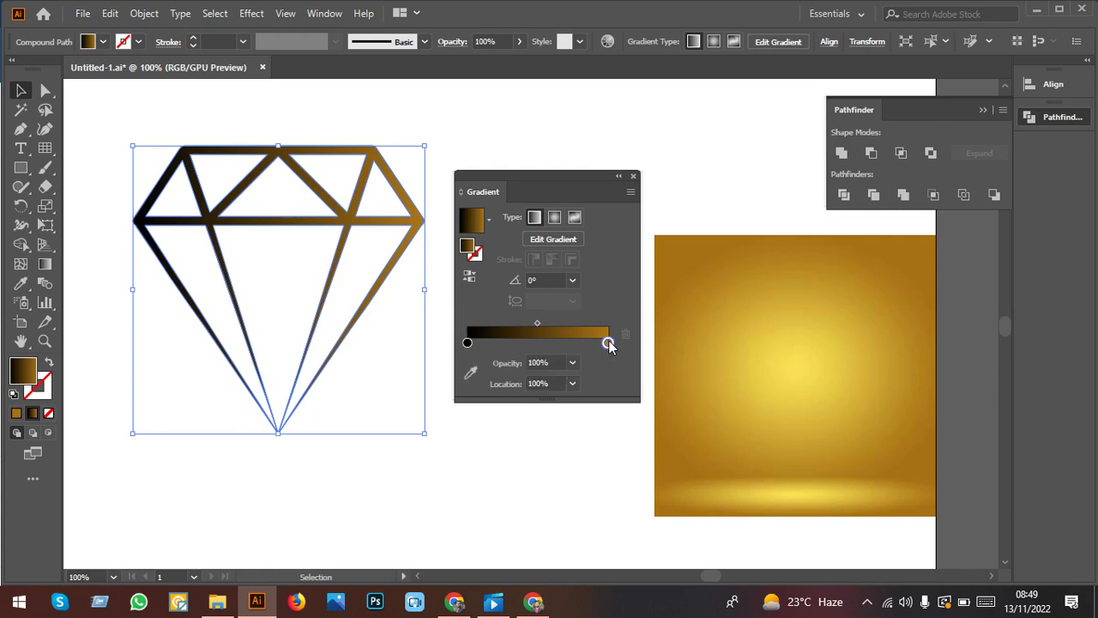
double_click(608, 343)
left_click(470, 441)
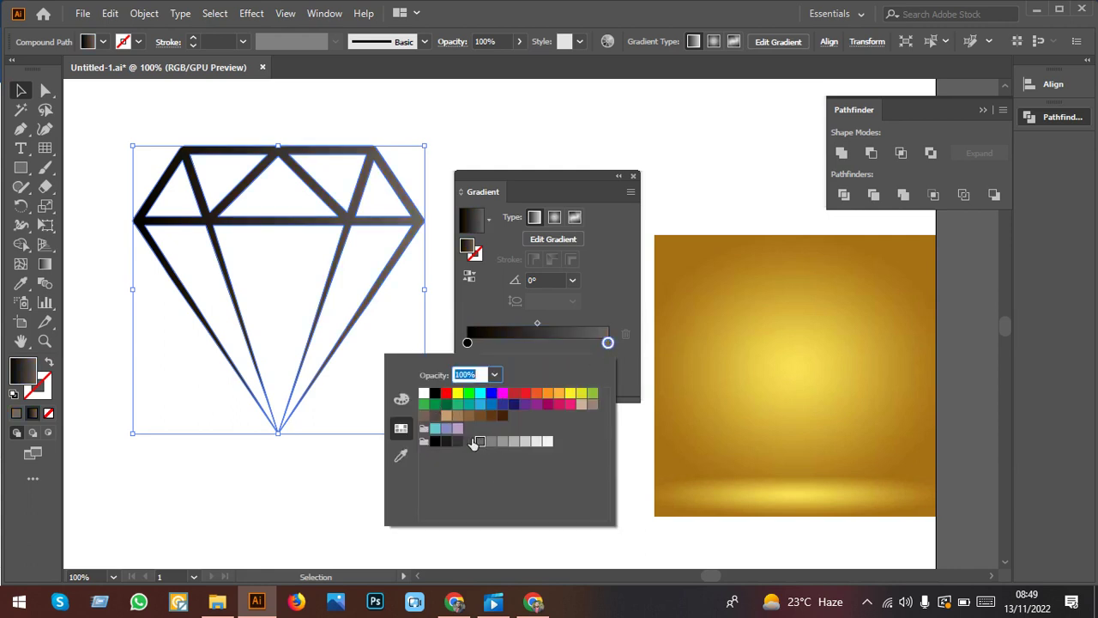
left_click(458, 441)
left_click(607, 266)
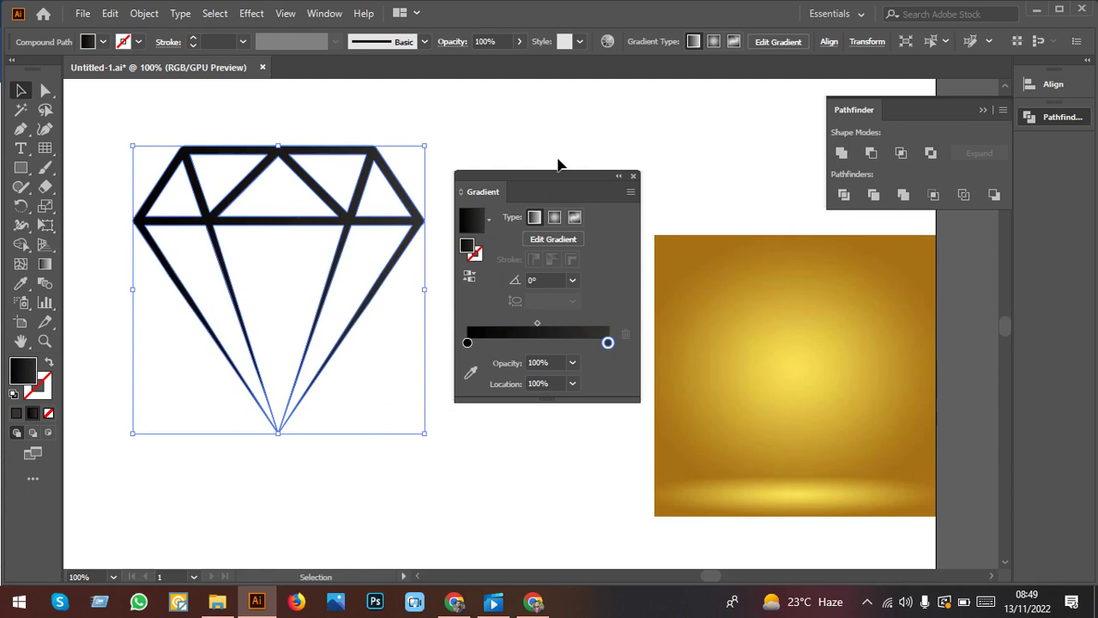
left_click_drag(556, 180, 555, 149)
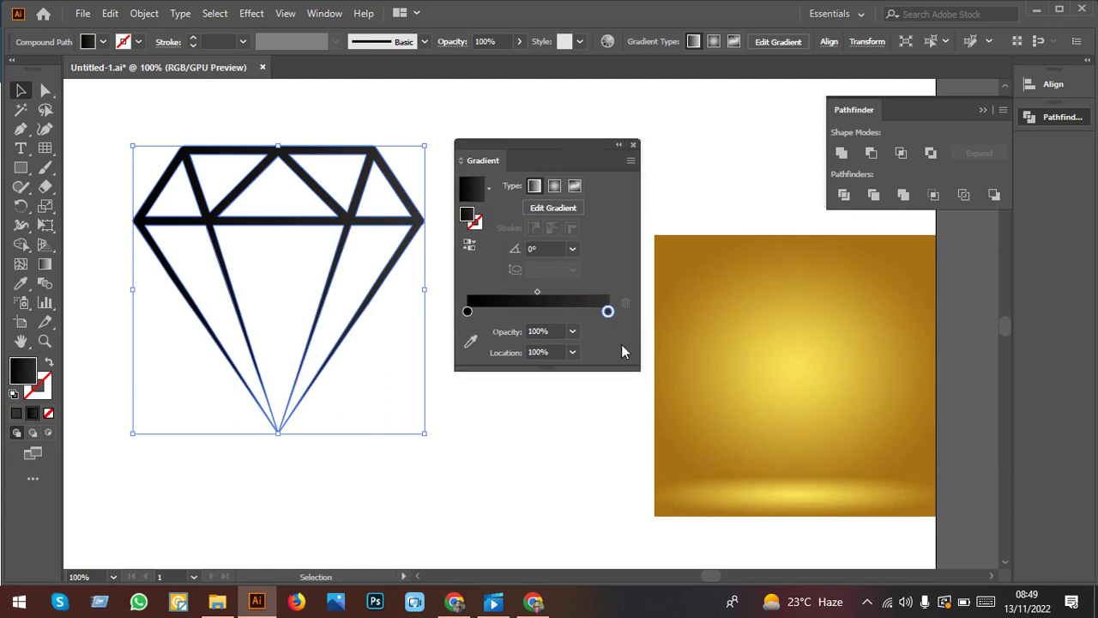
left_click_drag(749, 318, 713, 367)
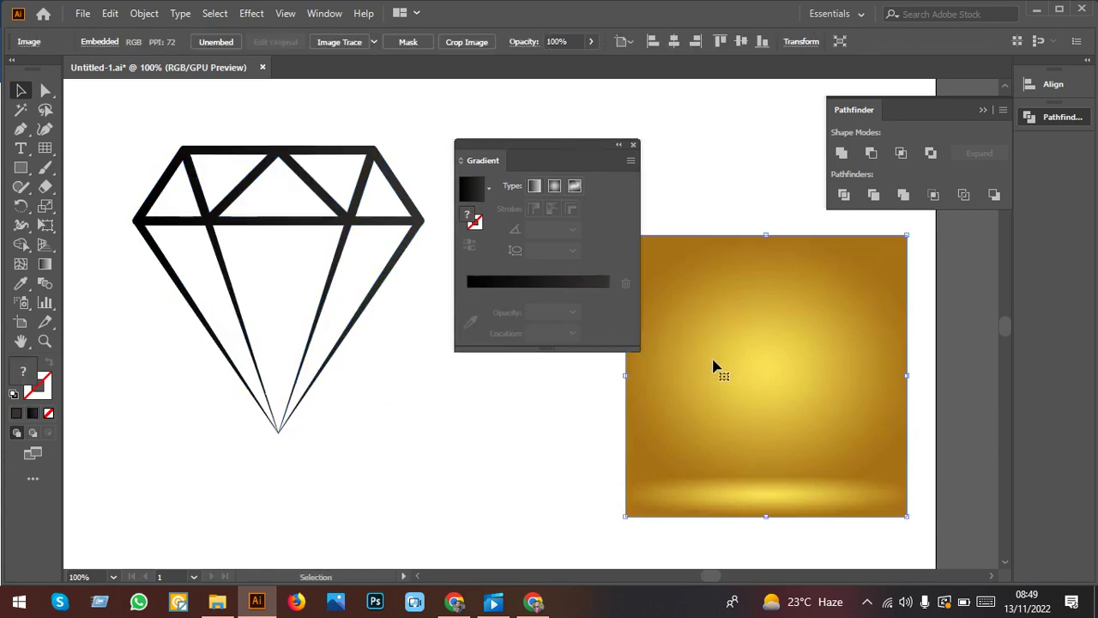
Step: Sample dark gold from the gold image into the left and right gradient stops
left_click(333, 160)
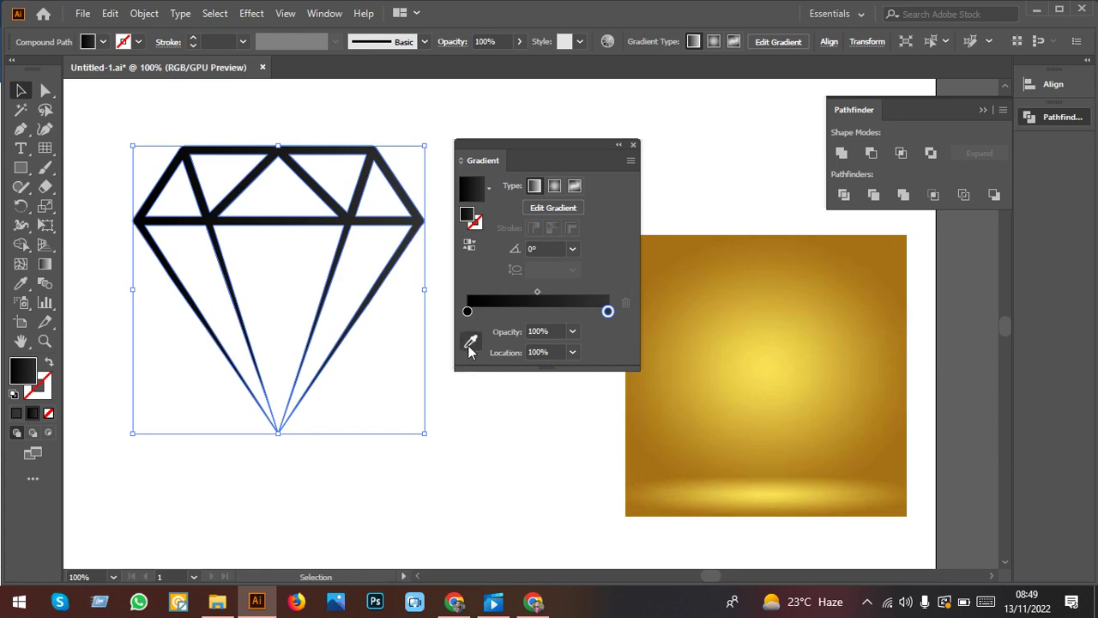
left_click(466, 312)
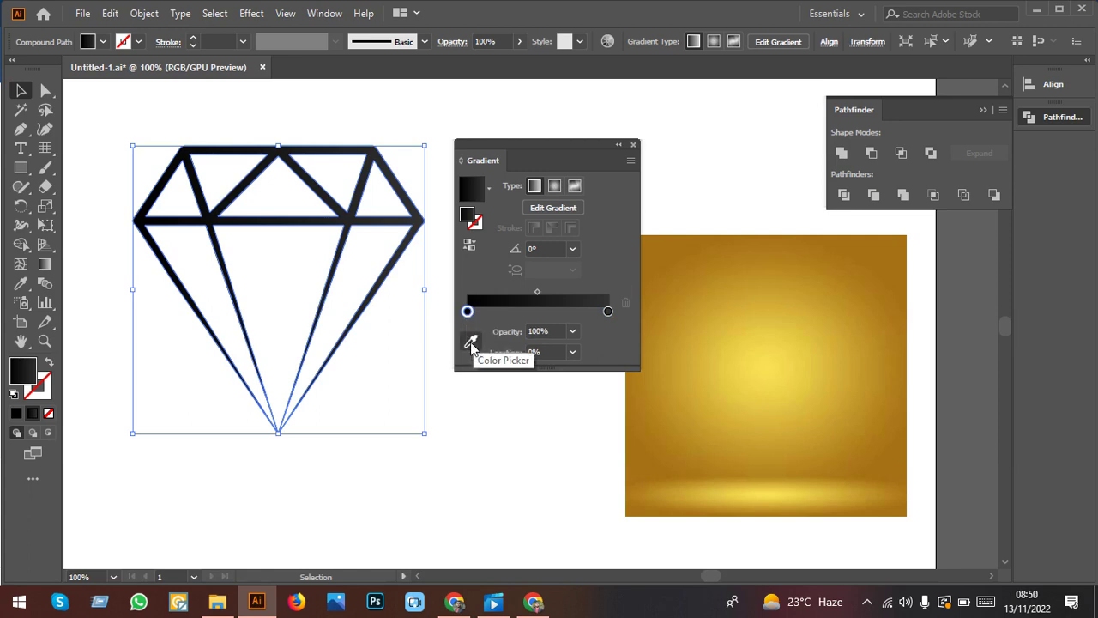
left_click(471, 343)
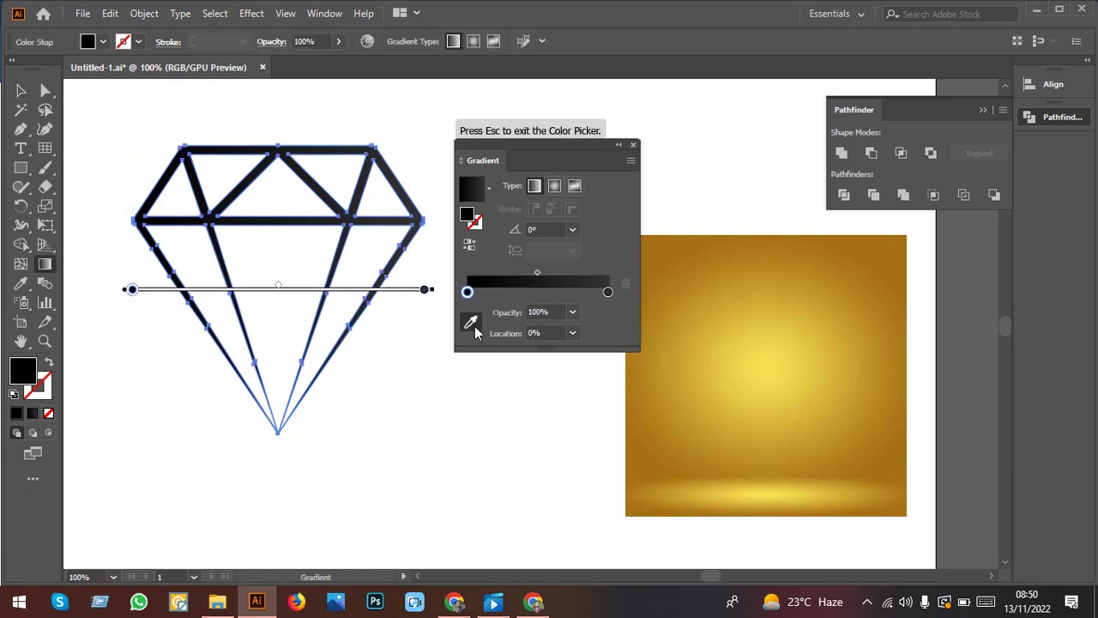
left_click(650, 263)
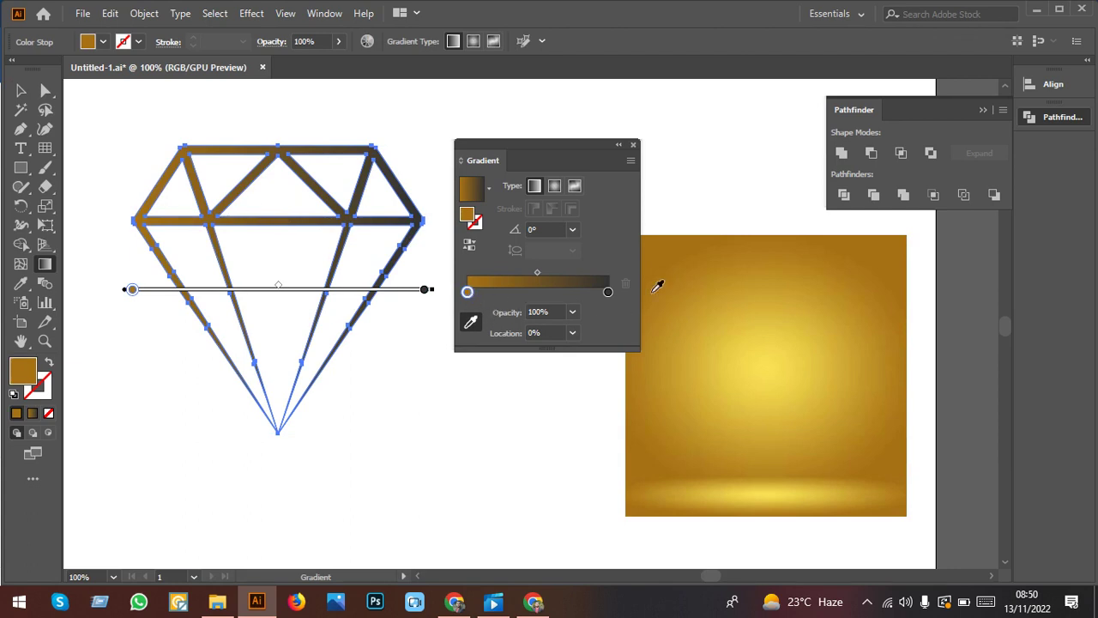
left_click(608, 293)
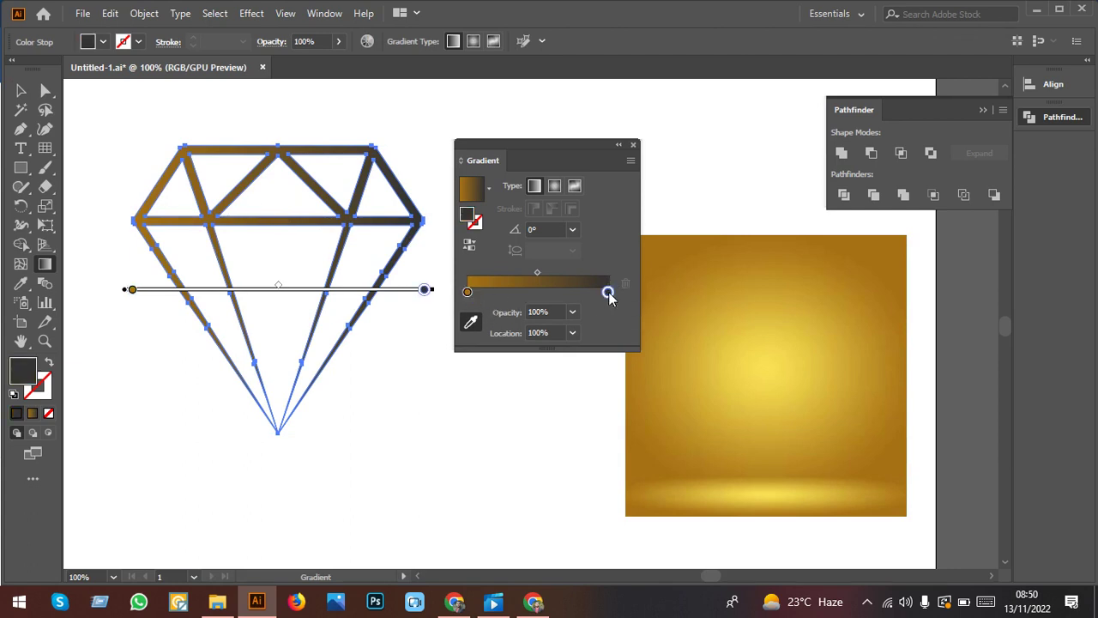
key("i")
left_click(888, 274)
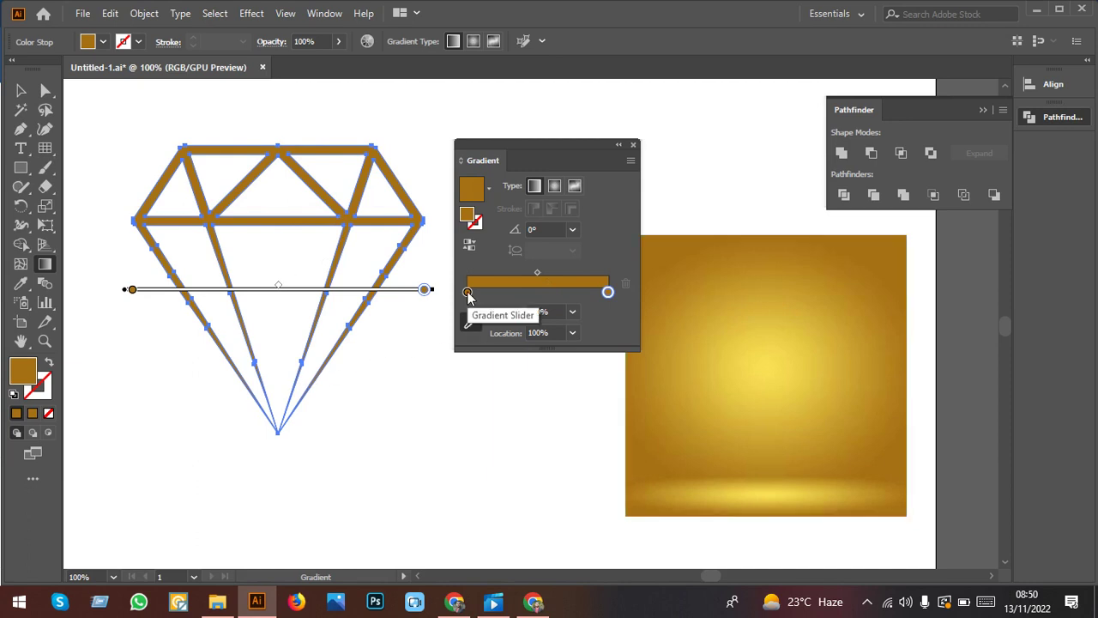
Step: Add middle gradient stops sampled light yellow from the image, clustered near the centre
mouse_move(468, 294)
left_mouse_down()
mouse_move(544, 294)
mouse_move(535, 292)
left_mouse_up()
left_click(472, 320)
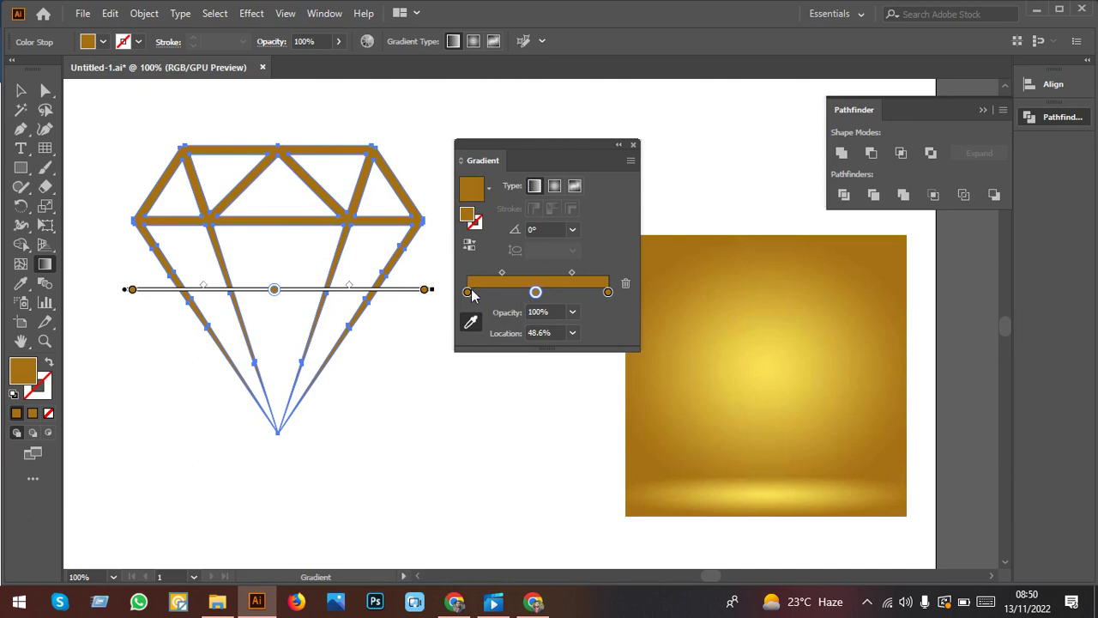
left_click(769, 367)
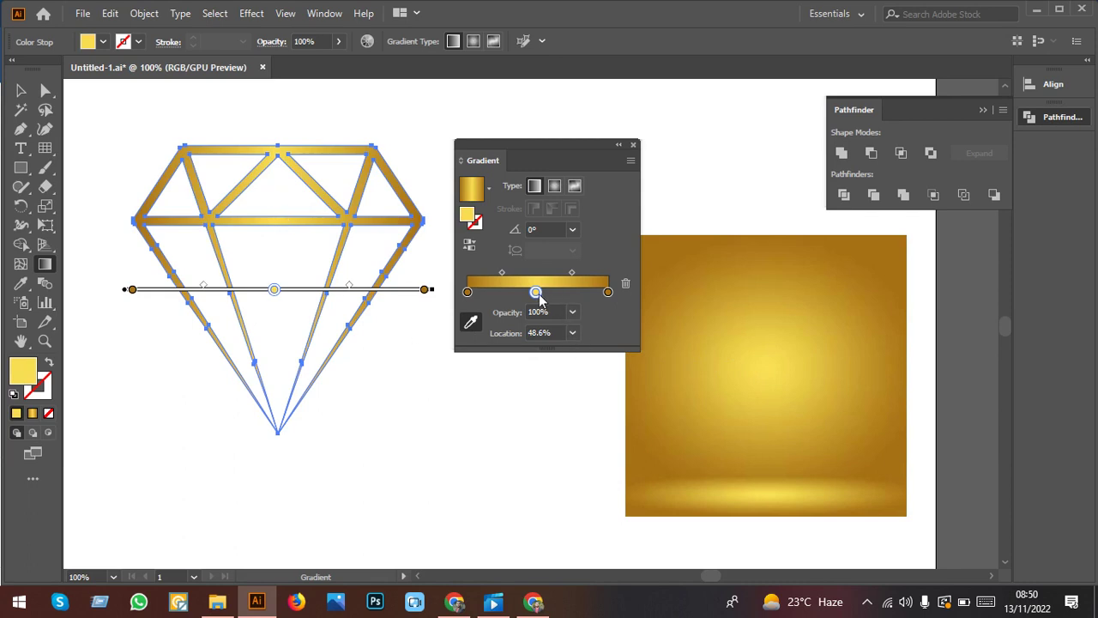
mouse_move(536, 293)
left_mouse_down()
mouse_move(559, 293)
mouse_move(512, 293)
left_mouse_up()
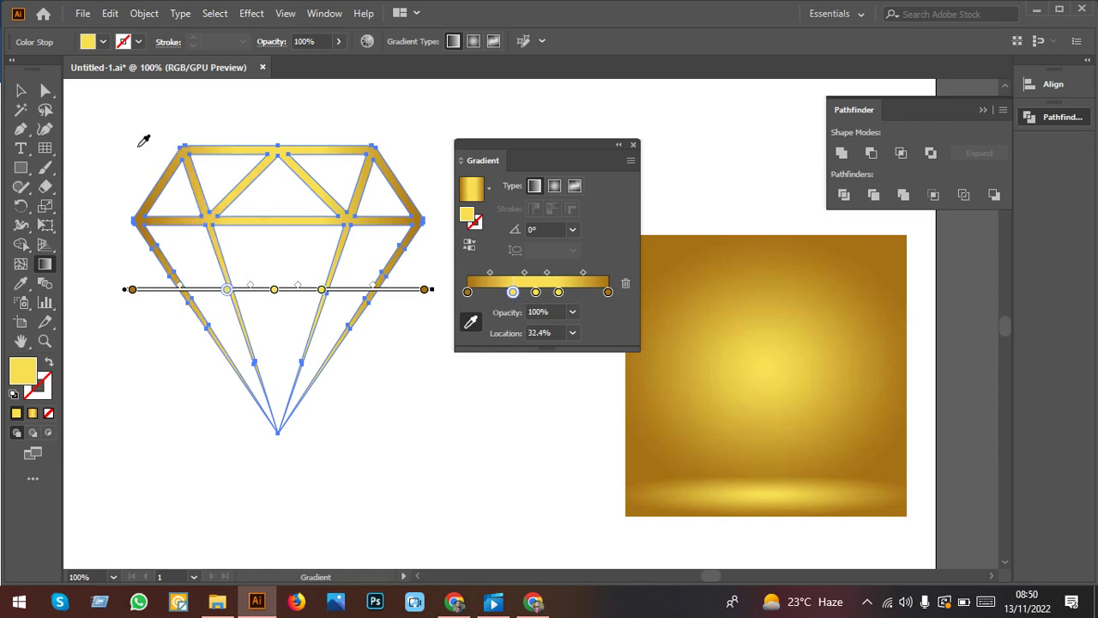
mouse_move(514, 293)
left_mouse_down()
mouse_move(549, 292)
mouse_move(533, 292)
left_mouse_up()
left_click(535, 292)
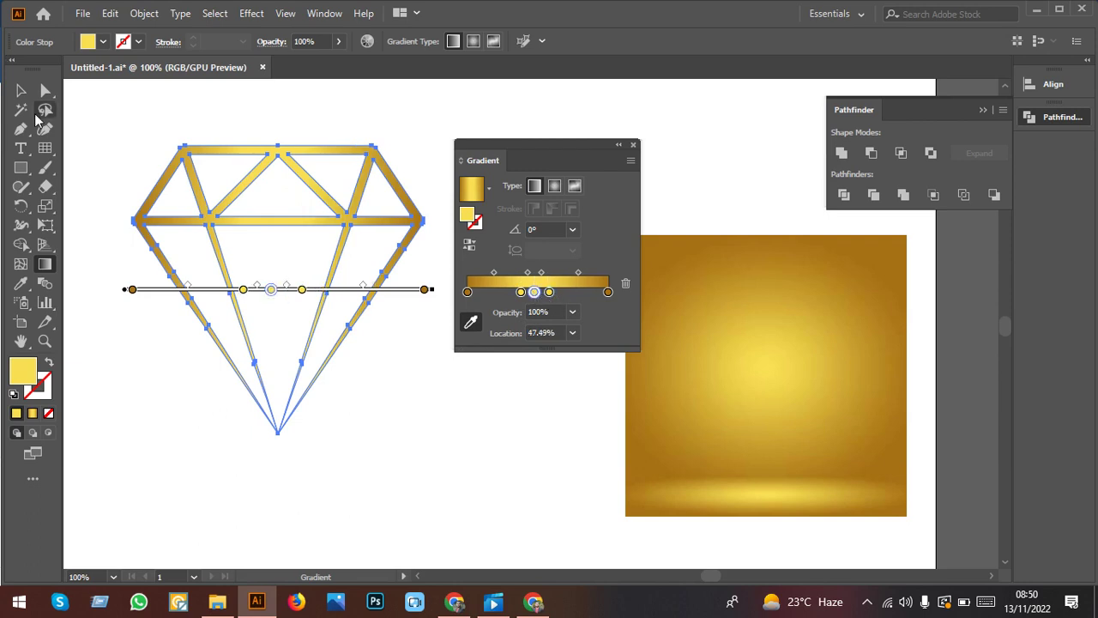
key("v")
left_click(889, 361)
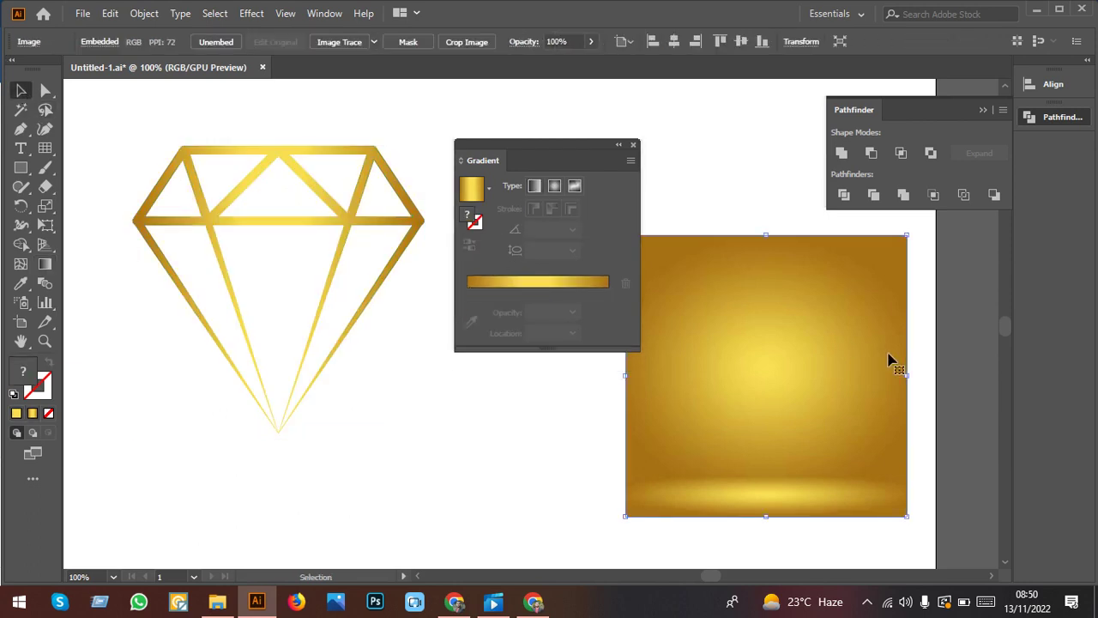
Step: Delete the gold reference image and move the Gradient panel aside
key("Delete")
left_click_drag(569, 157, 924, 262)
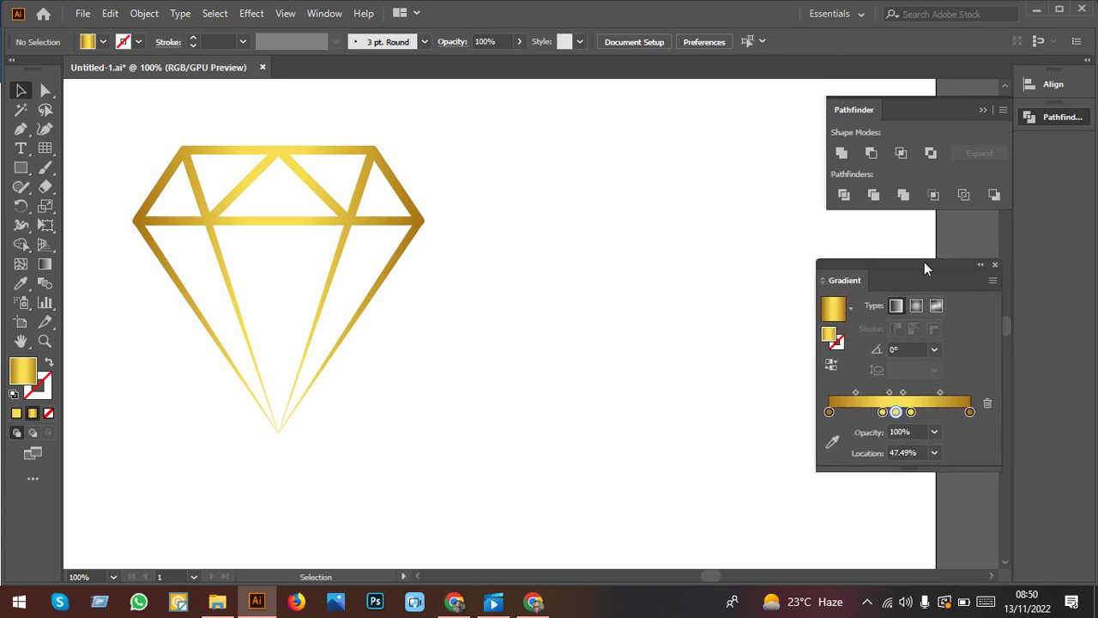
scroll(685, 331, "down", 2)
scroll(542, 439, "down", 1)
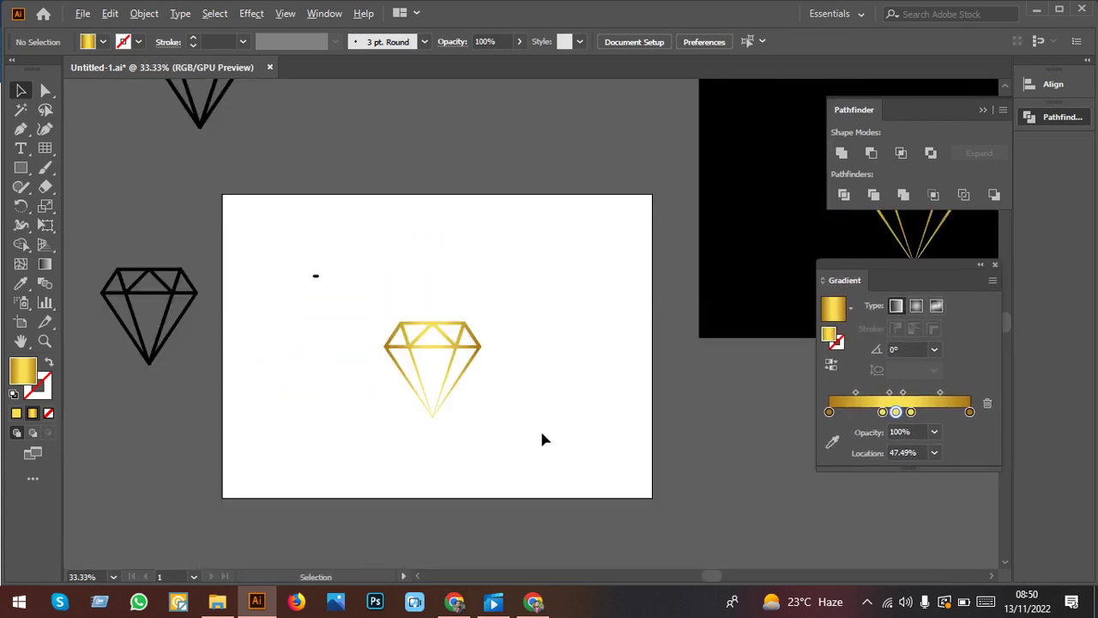
scroll(452, 441, "up", 1)
scroll(468, 441, "down", 1)
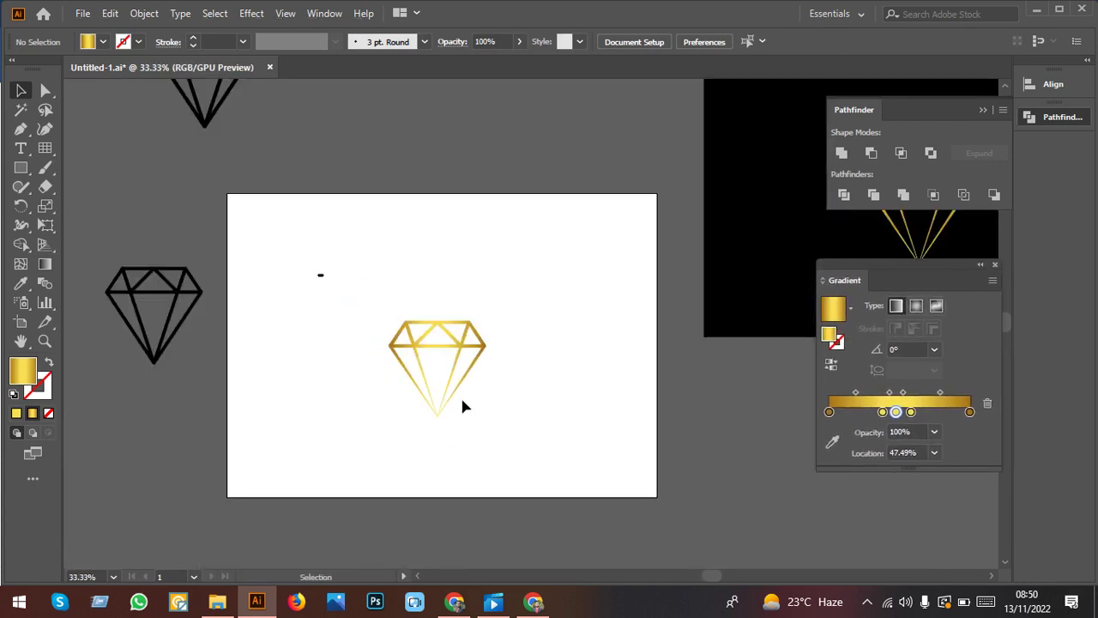
left_click(807, 241)
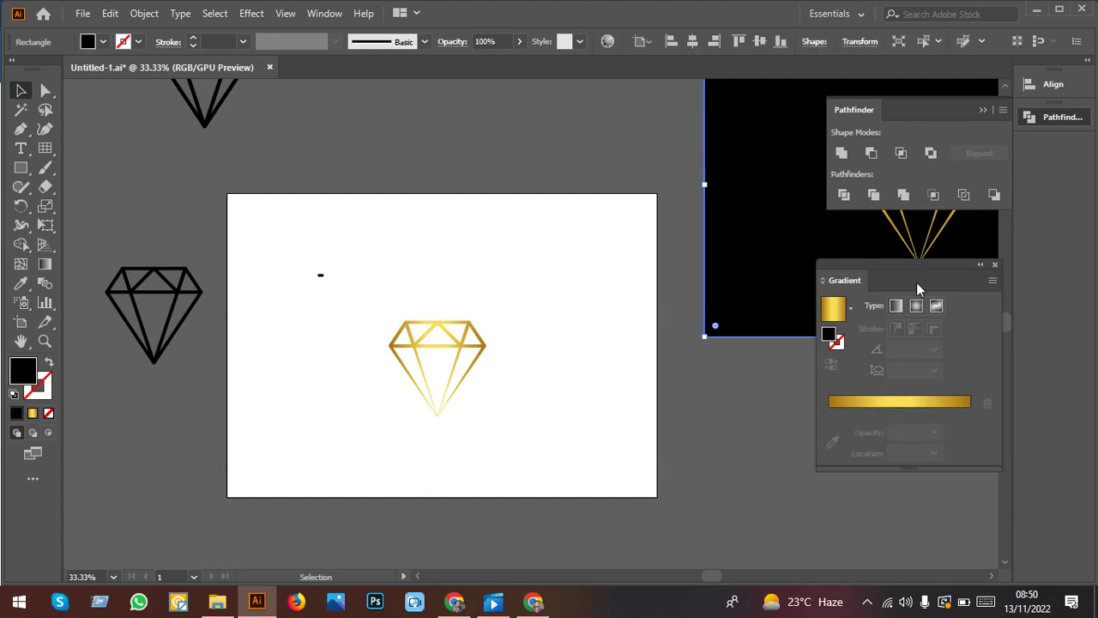
Step: Draw a rectangle covering the whole artboard with the Rectangle tool
left_click(21, 167)
left_click_drag(227, 188, 655, 496)
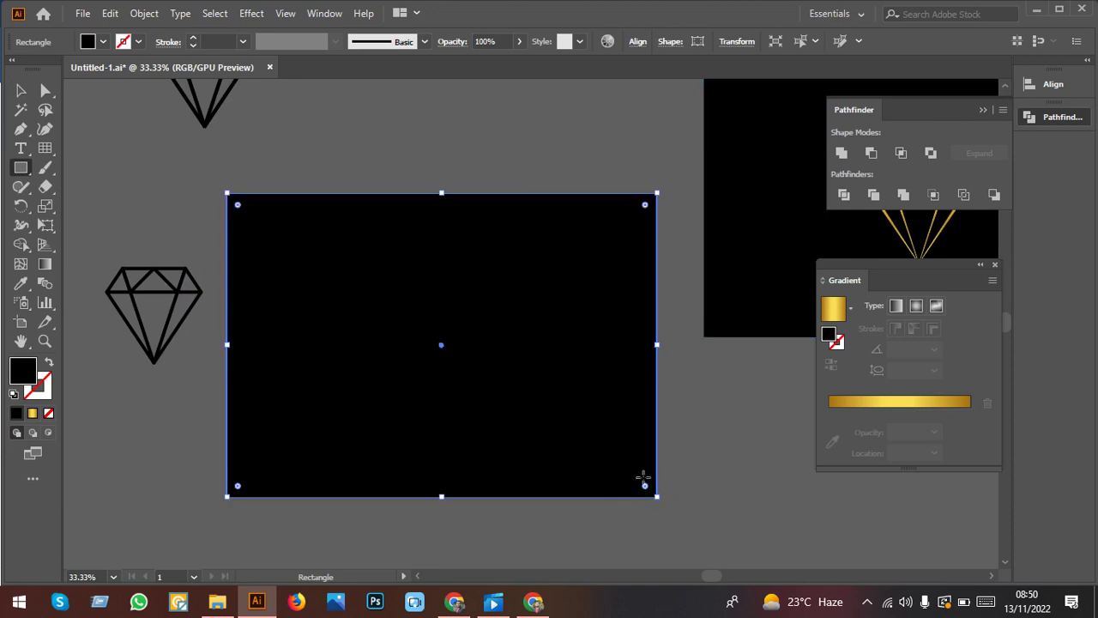
left_click(17, 91)
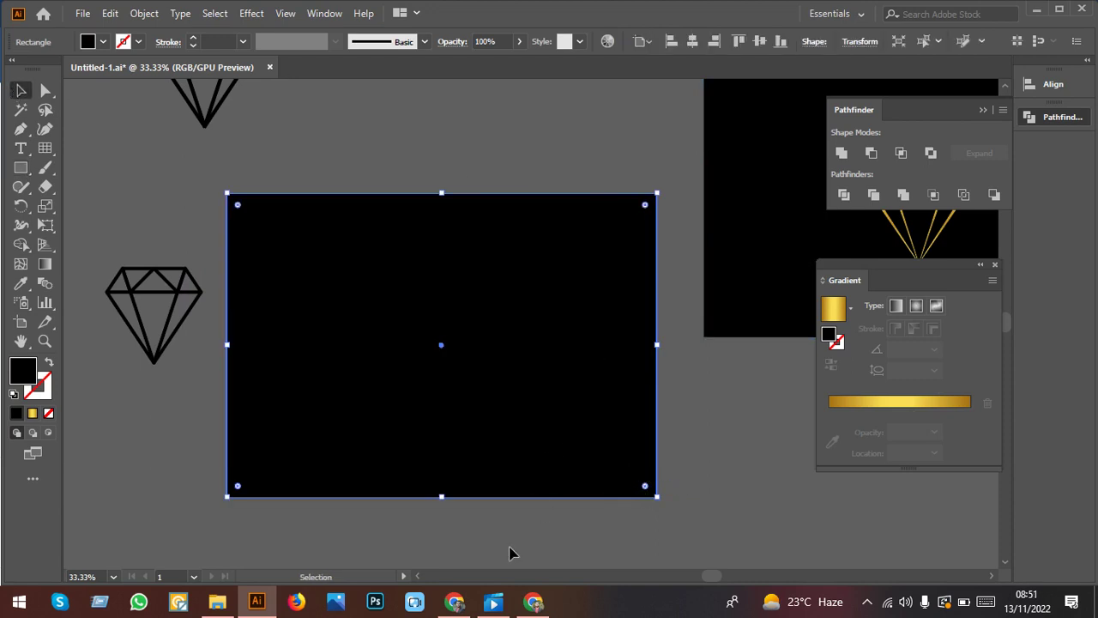
Step: Close the Pathfinder panel, collapse the Gradient panel and reselect the black rectangle
scroll(511, 550, "up", 1)
scroll(515, 479, "up", 2)
scroll(523, 482, "left", 2)
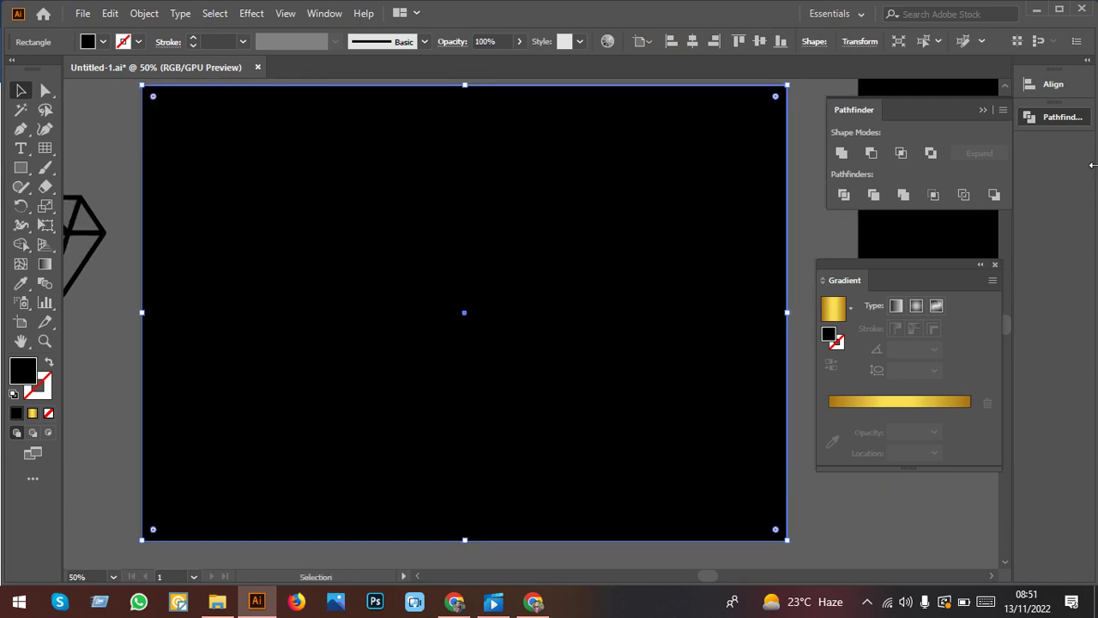
left_click(983, 109)
left_click(981, 265)
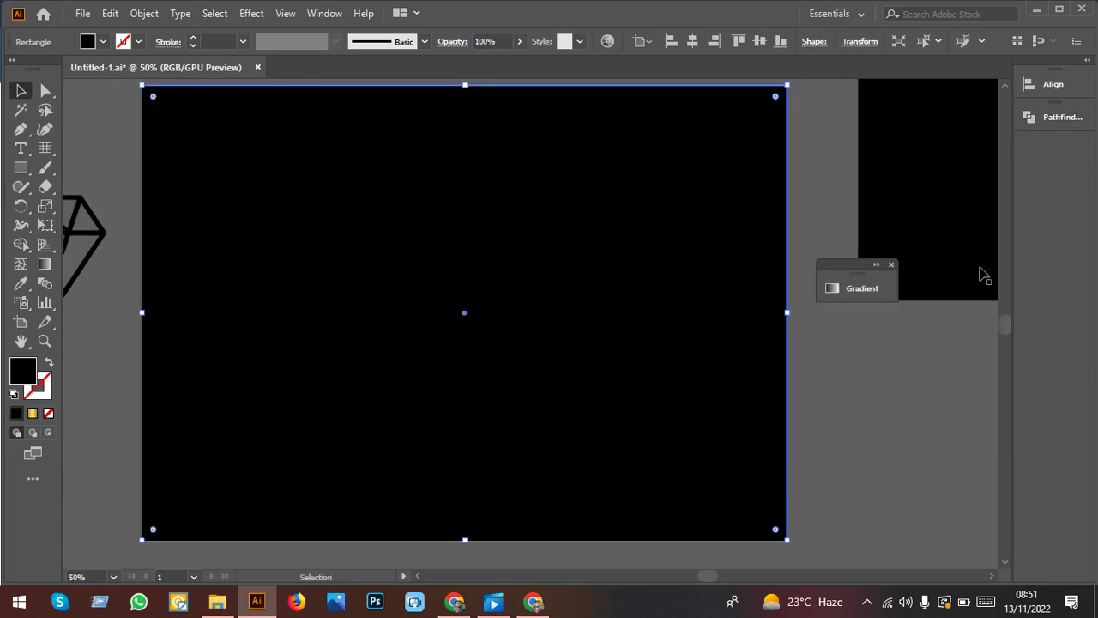
scroll(467, 309, "up", 1)
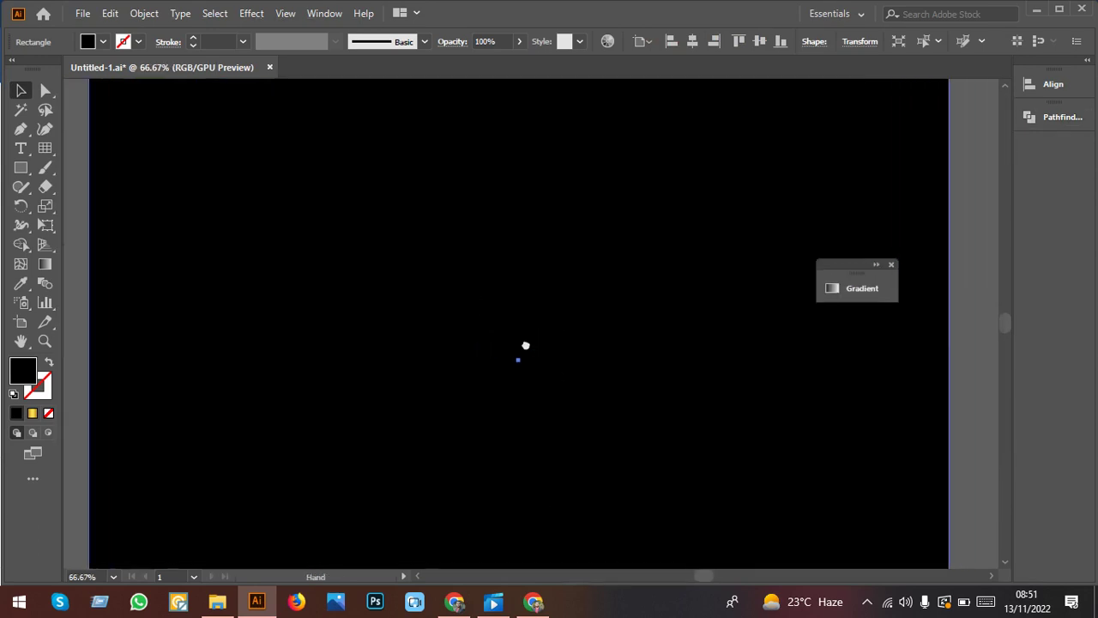
left_click(980, 438)
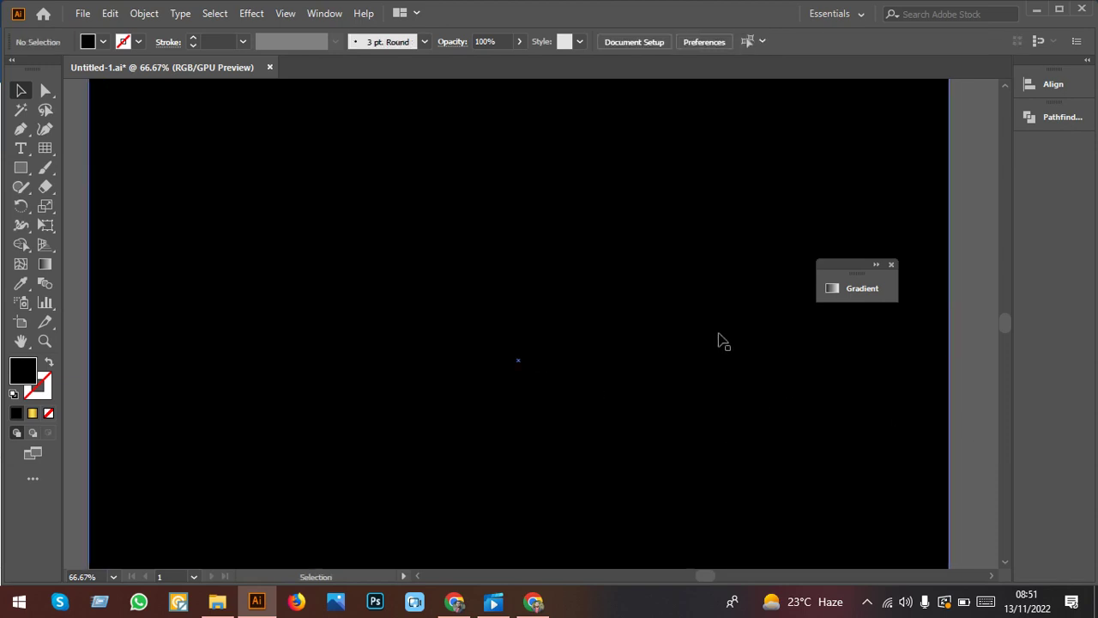
left_click(678, 202)
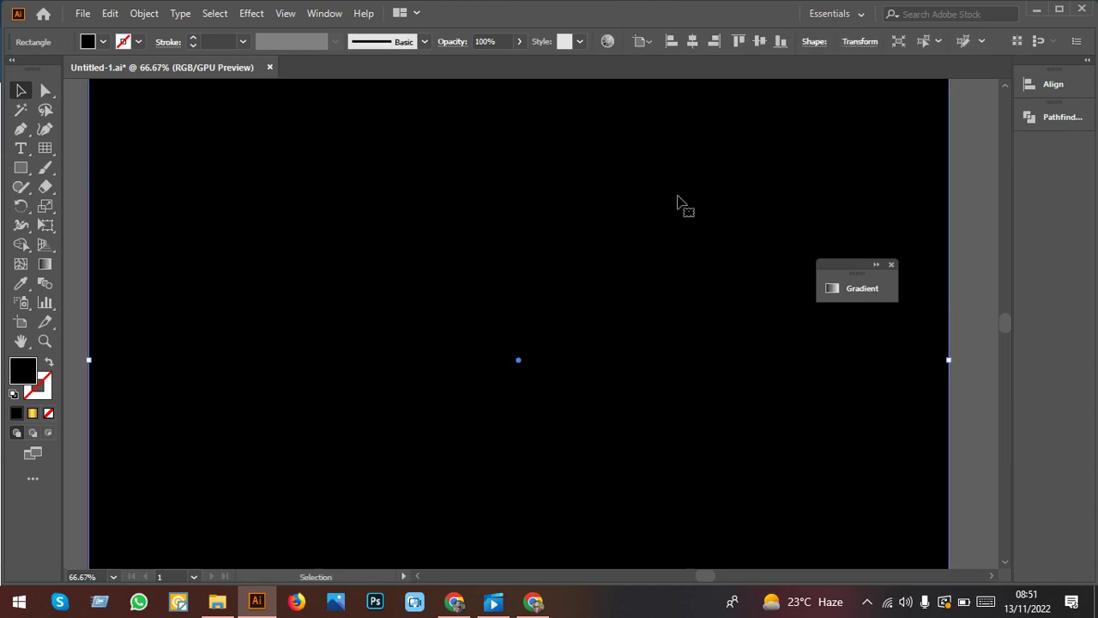
Step: Use Arrange > Send to Back on the black rectangle so it sits beneath the diamond
right_click(678, 202)
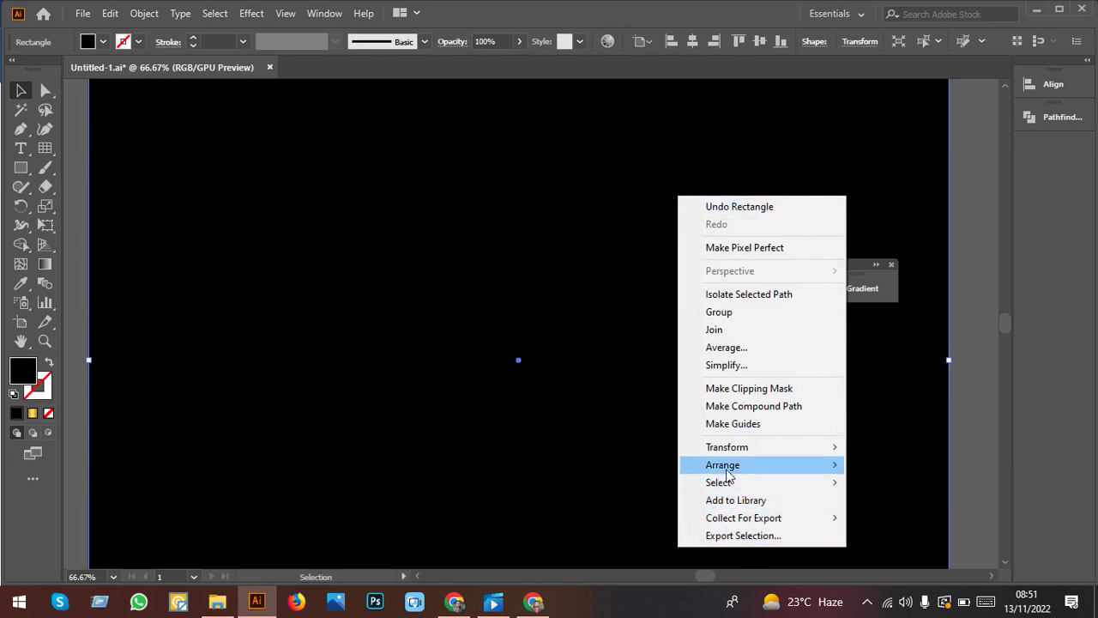
mouse_move(722, 464)
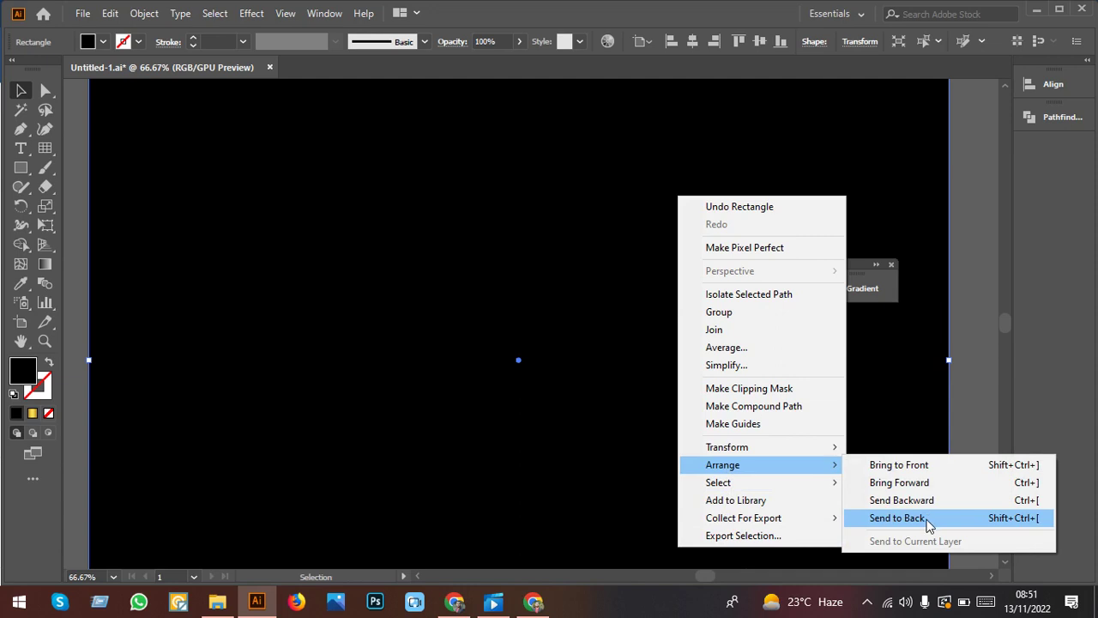
left_click(897, 517)
left_click(558, 362)
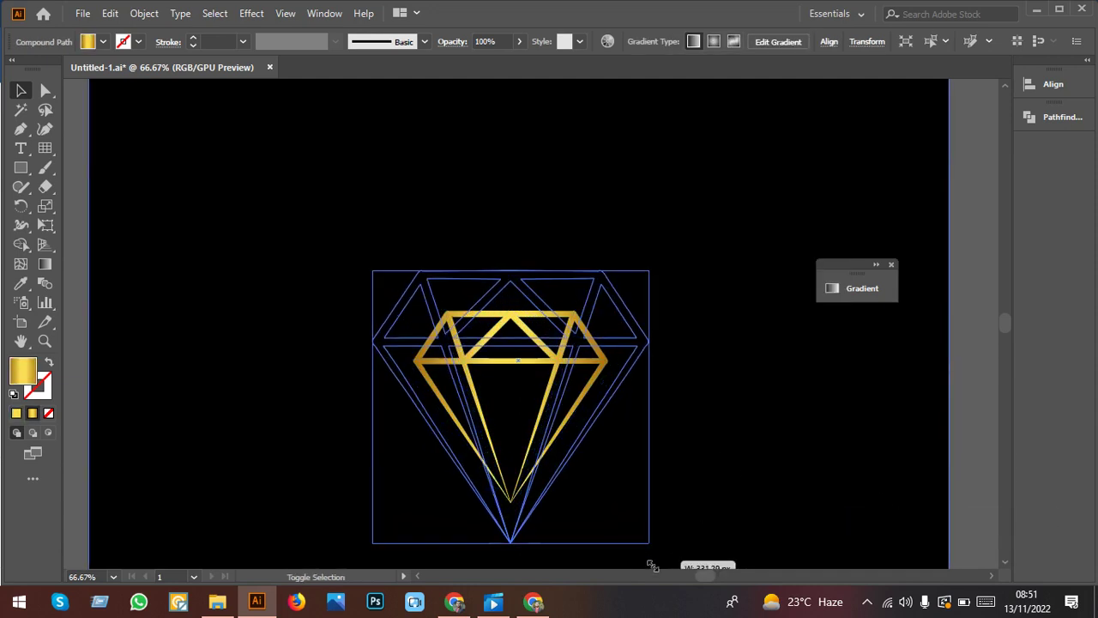
Step: Enlarge the gold diamond, nudge it slightly higher, and close the Gradient panel
left_click_drag(605, 505, 656, 553)
scroll(562, 393, "up", 2)
left_click_drag(564, 429, 559, 435)
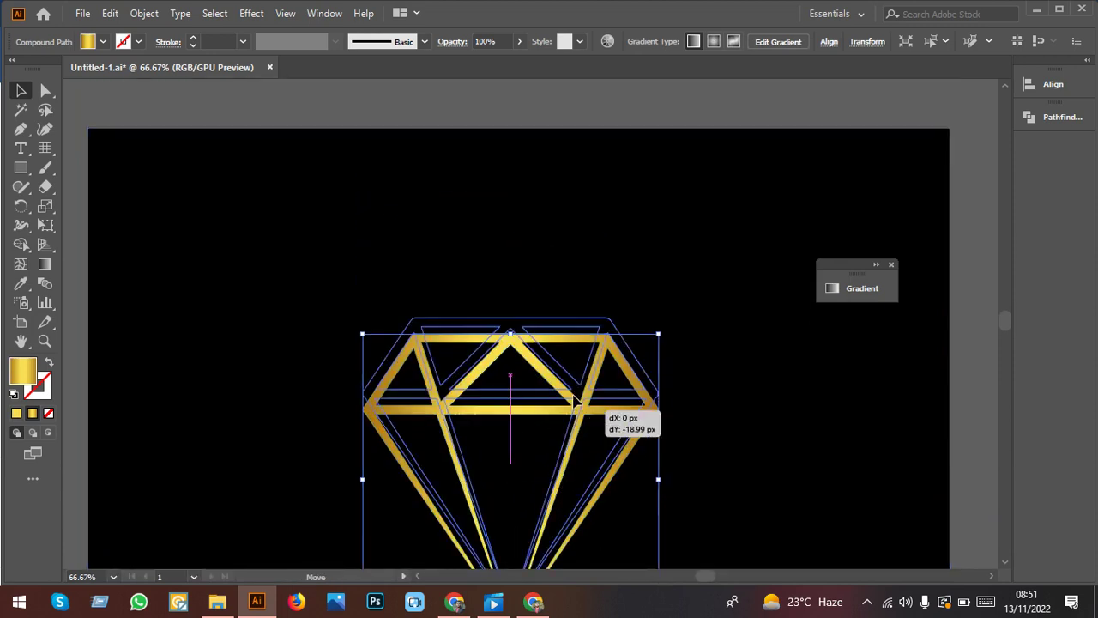
left_click(889, 270)
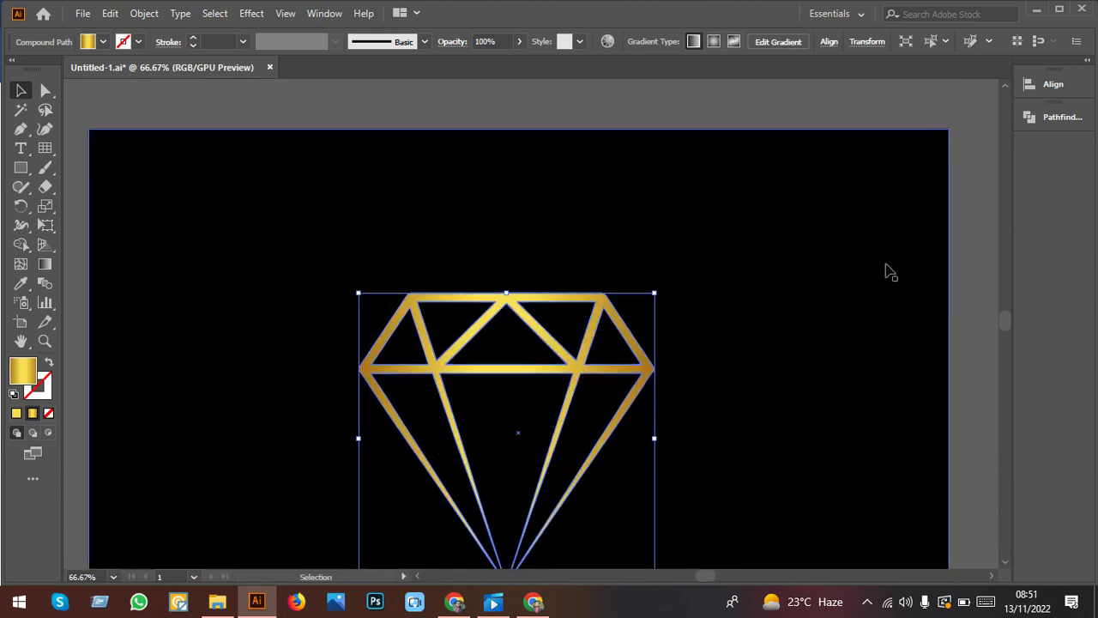
Step: Scale the diamond up around its centre to about 432.66 × 426.17 px and reselect it
scroll(674, 299, "down", 1)
scroll(674, 300, "down", 1)
scroll(658, 351, "up", 1)
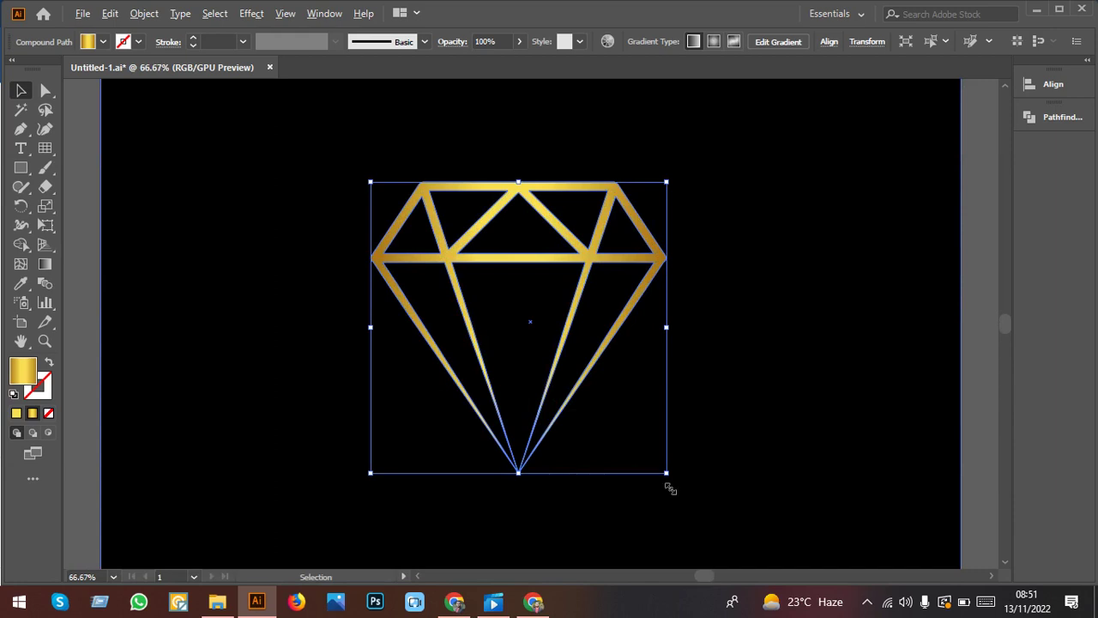
left_click_drag(667, 473, 700, 504)
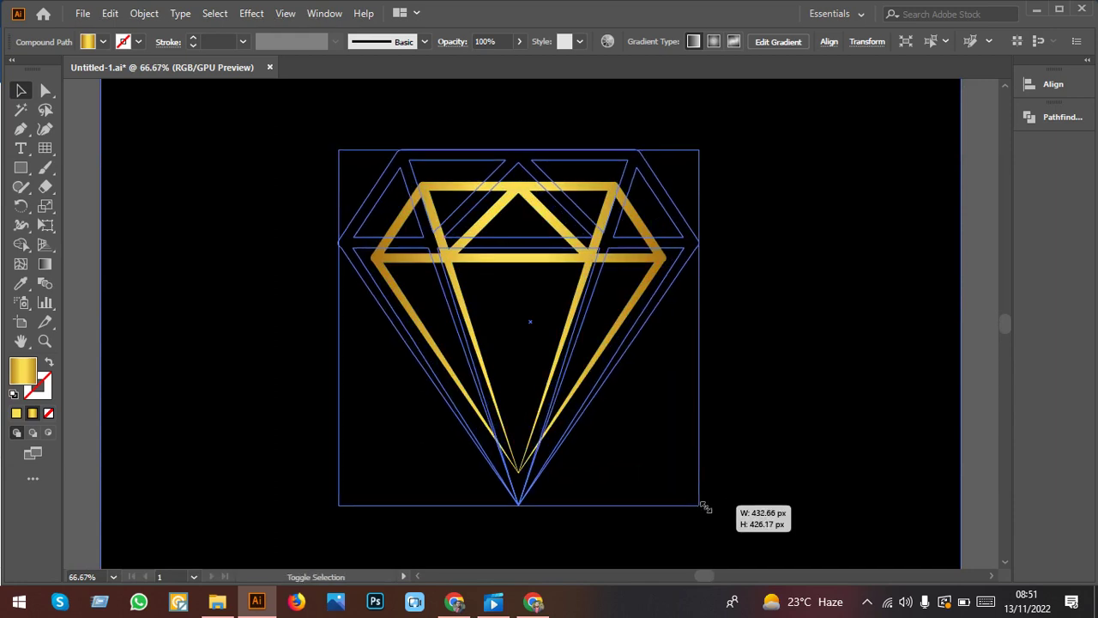
left_click(863, 372)
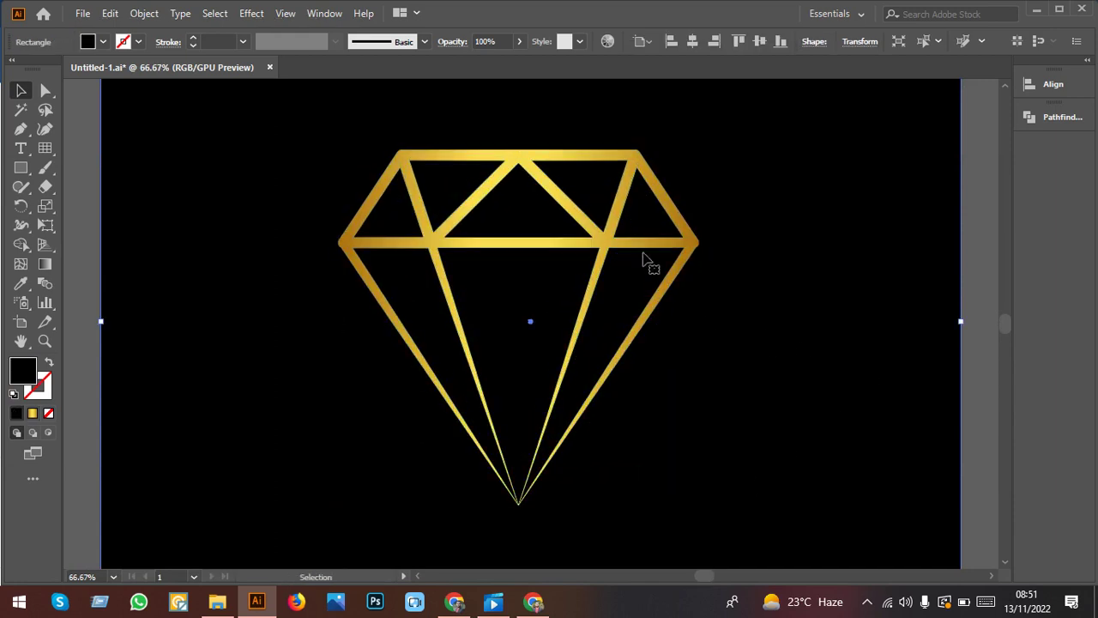
left_click(617, 246)
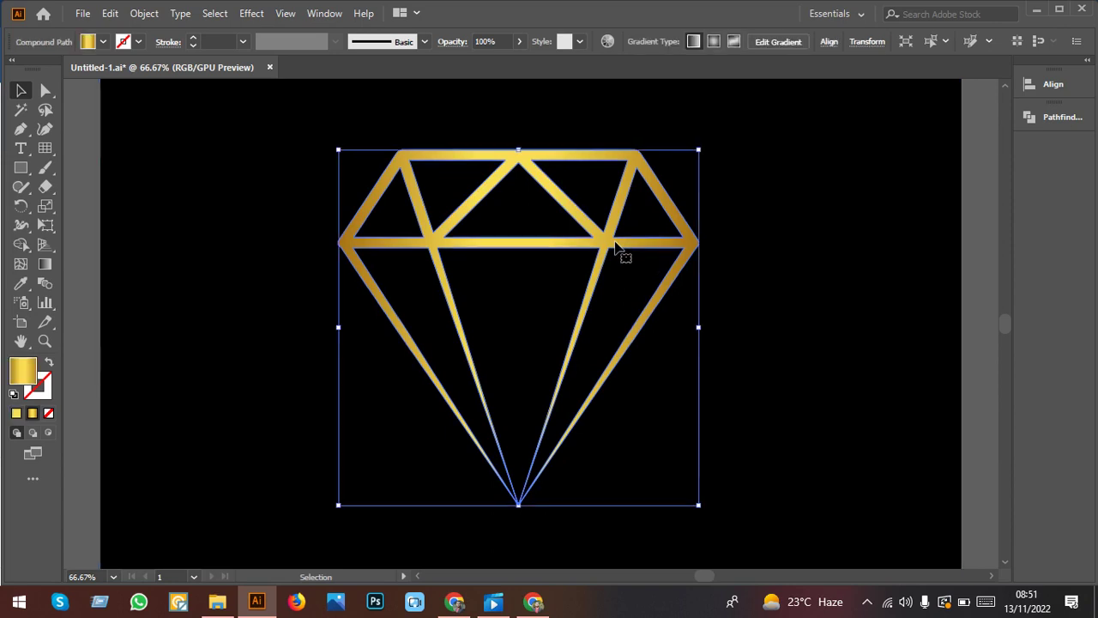
left_click(44, 267)
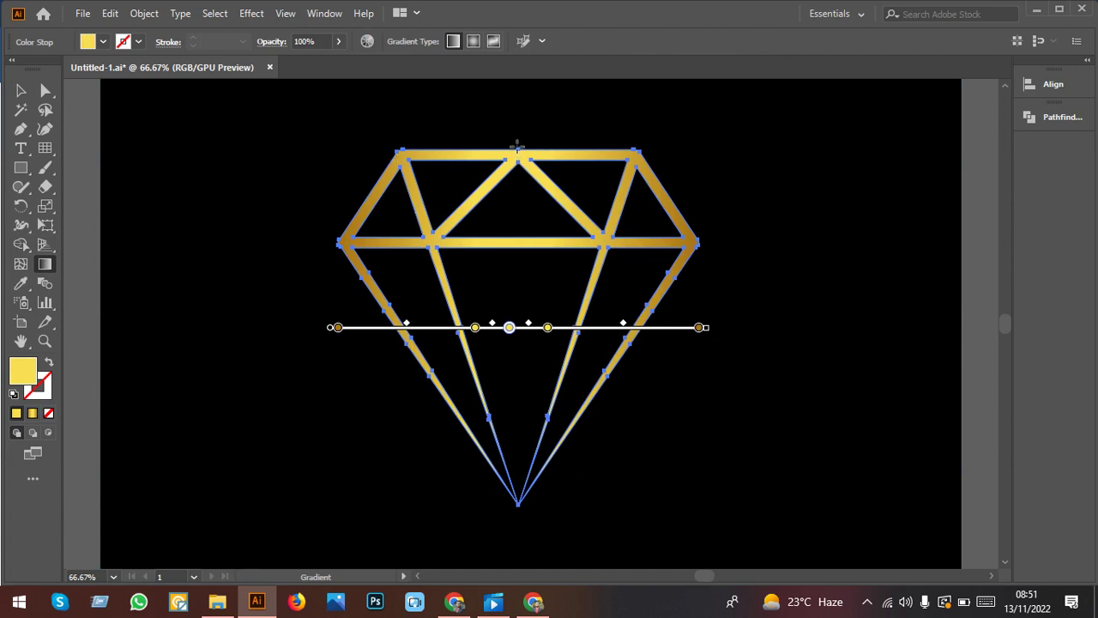
Step: Drag the diamond's gradient vertically from its top down to the bottom point
left_click_drag(516, 125, 525, 535)
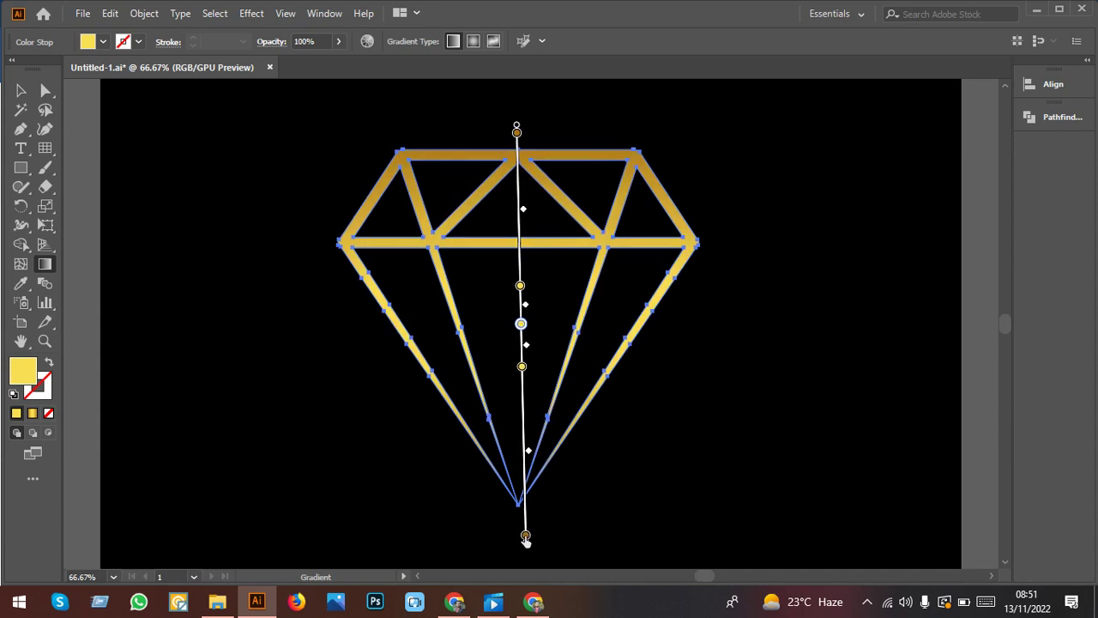
left_click(21, 89)
left_click(422, 421)
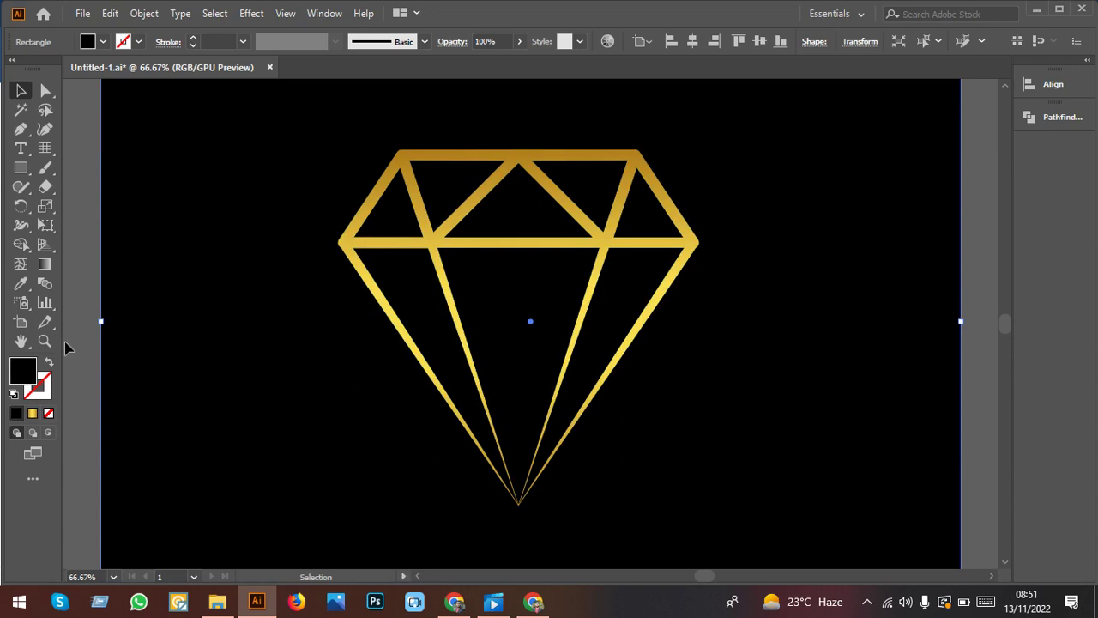
left_click(45, 264)
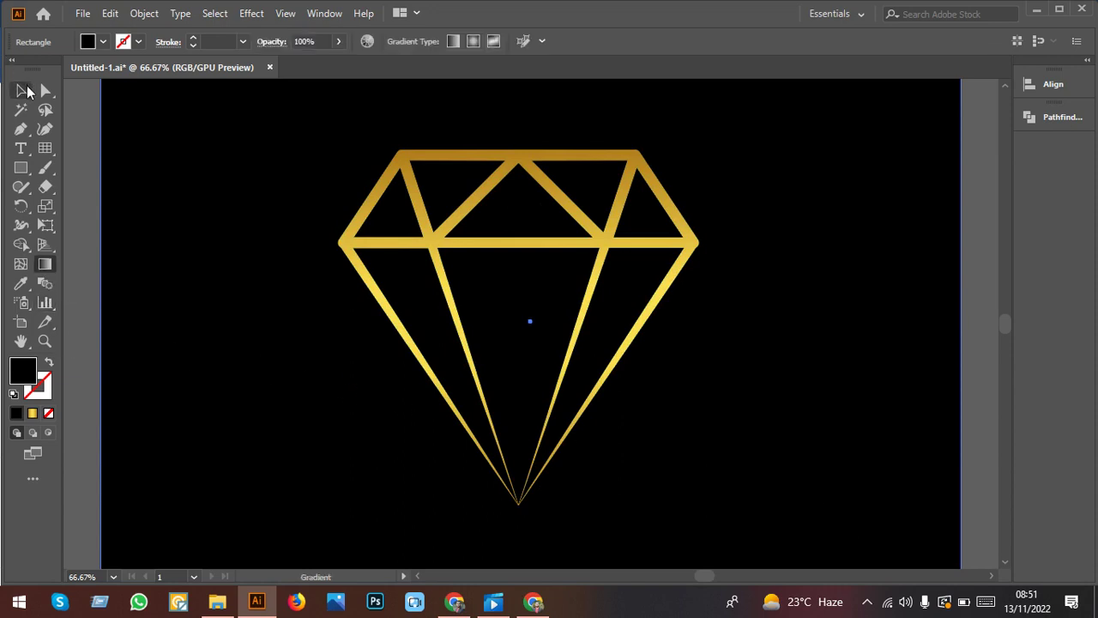
left_click(22, 89)
left_click(443, 155)
Step: Try angling the diamond's gradient diagonally from upper left to lower right
left_click(44, 264)
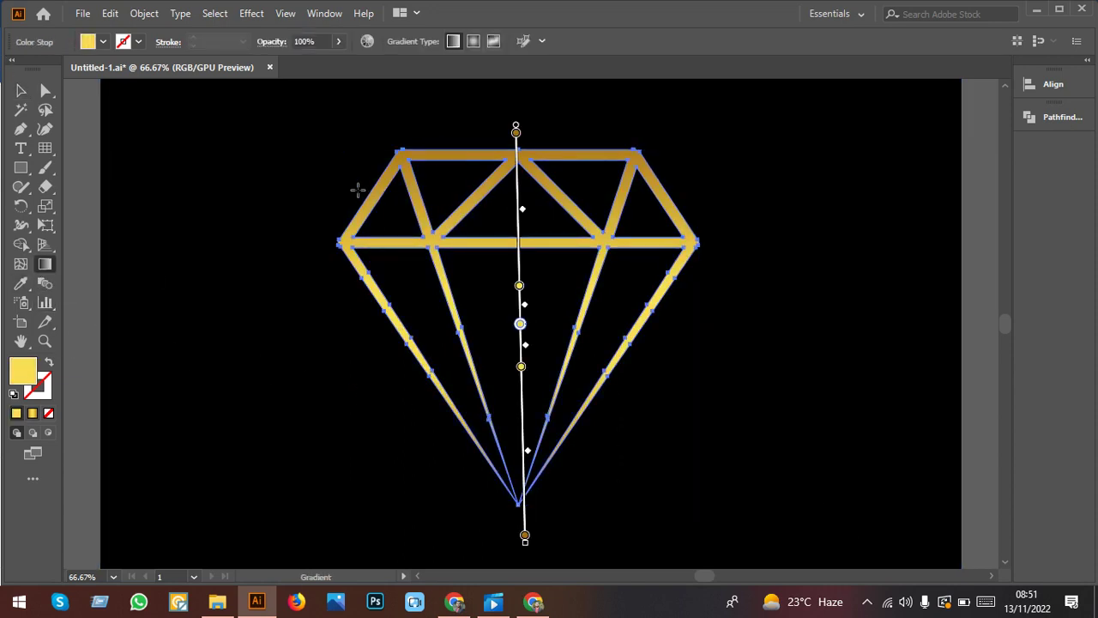
left_click_drag(304, 144, 669, 447)
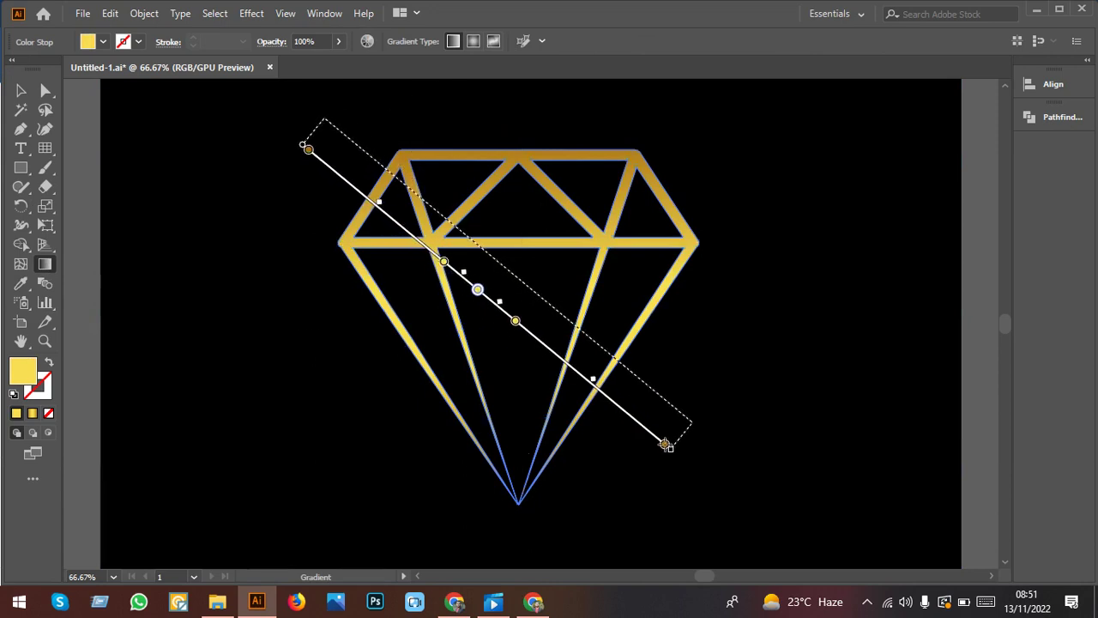
left_click(21, 89)
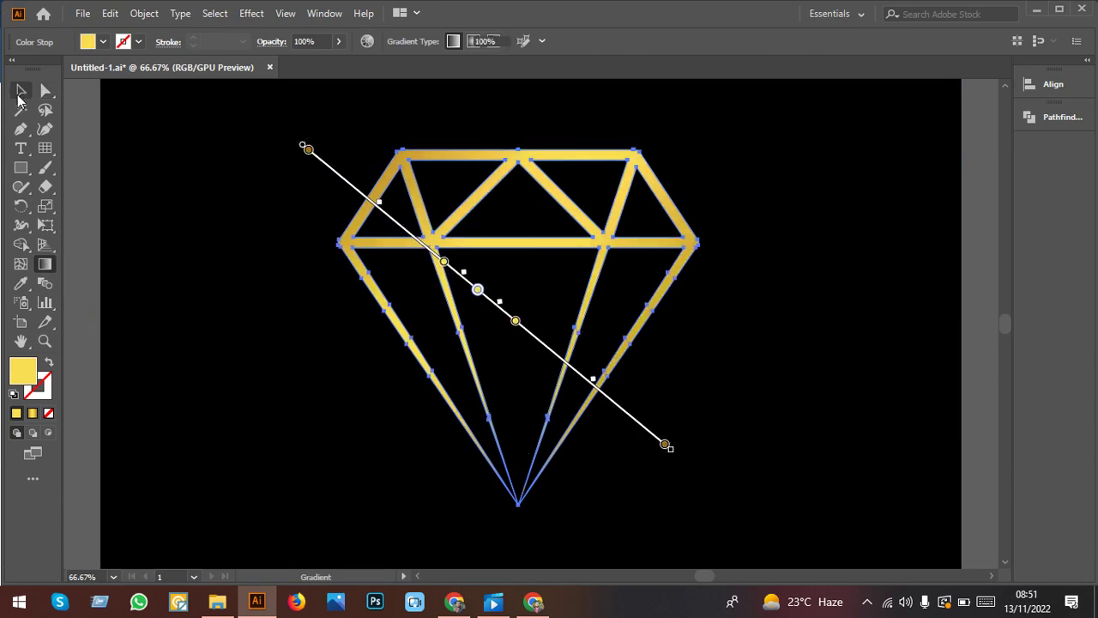
left_click(461, 264)
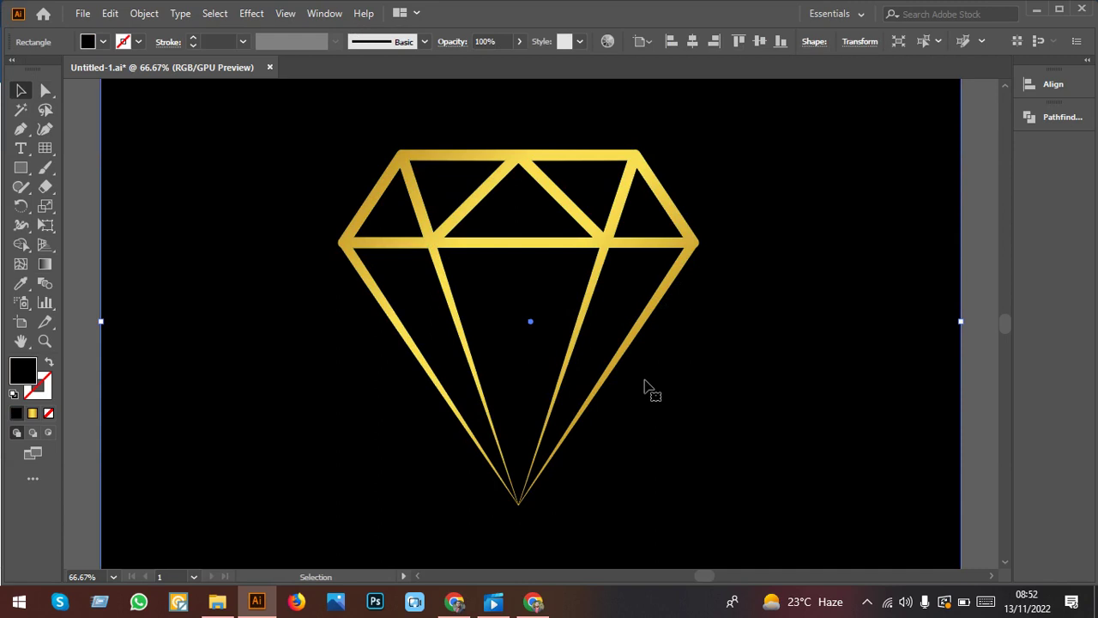
left_click(617, 363)
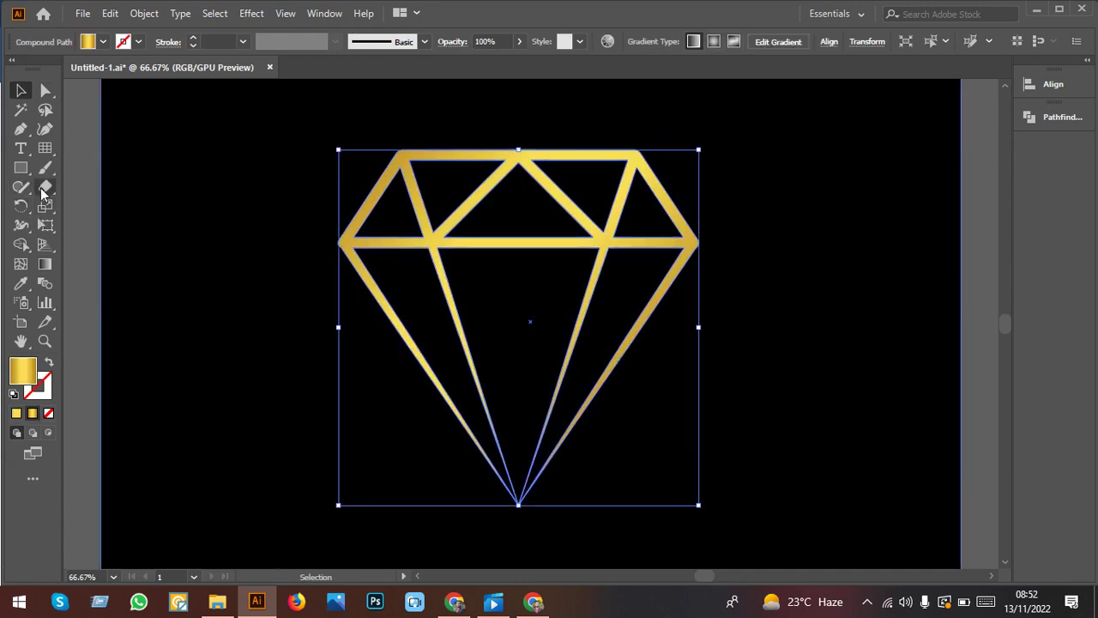
Step: Redraw the gradient vertically: deep gold at the crown, pale yellow at the bottom point
left_click(46, 264)
left_click_drag(529, 319, 526, 592)
scroll(482, 392, "up", 2)
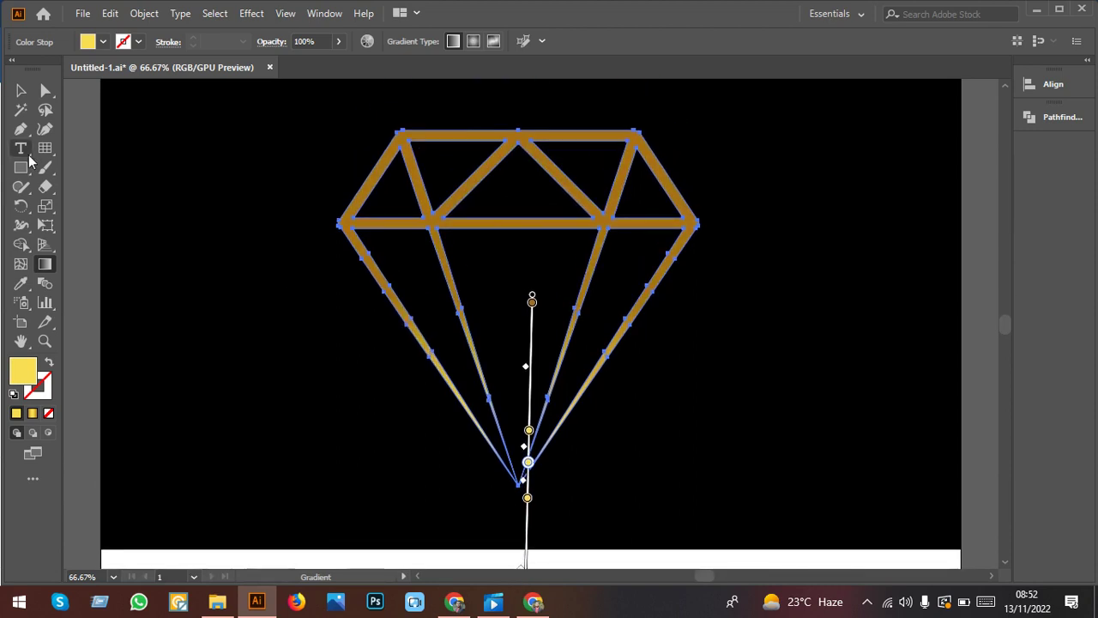
left_click(21, 90)
left_click(213, 346)
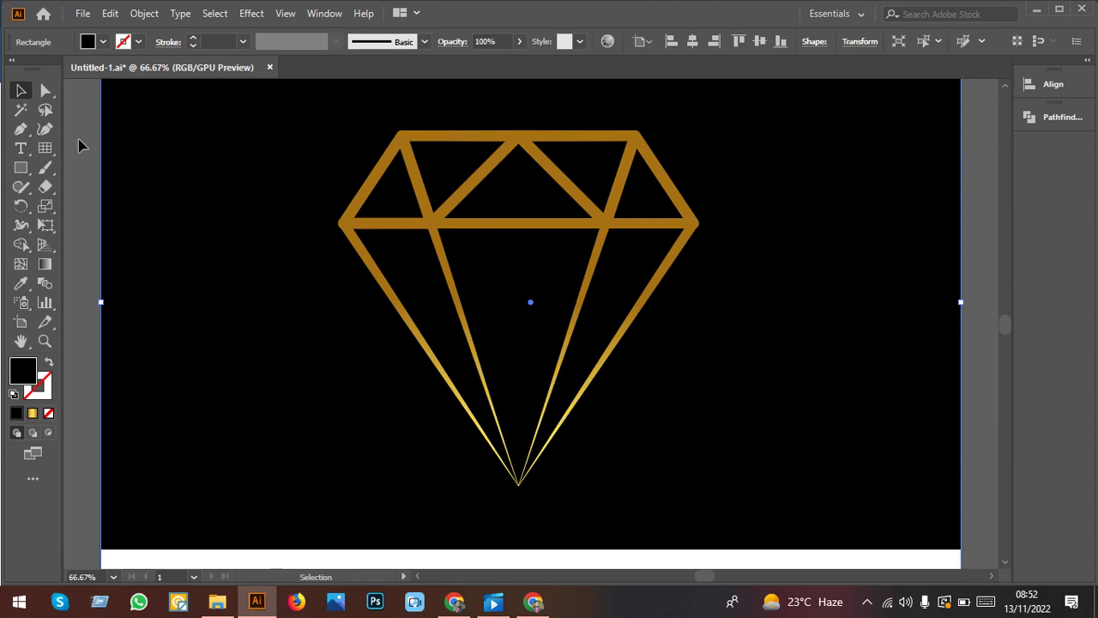
Step: Drag the diamond's gradient from its top past the point, then deselect and zoom out
left_click(573, 225)
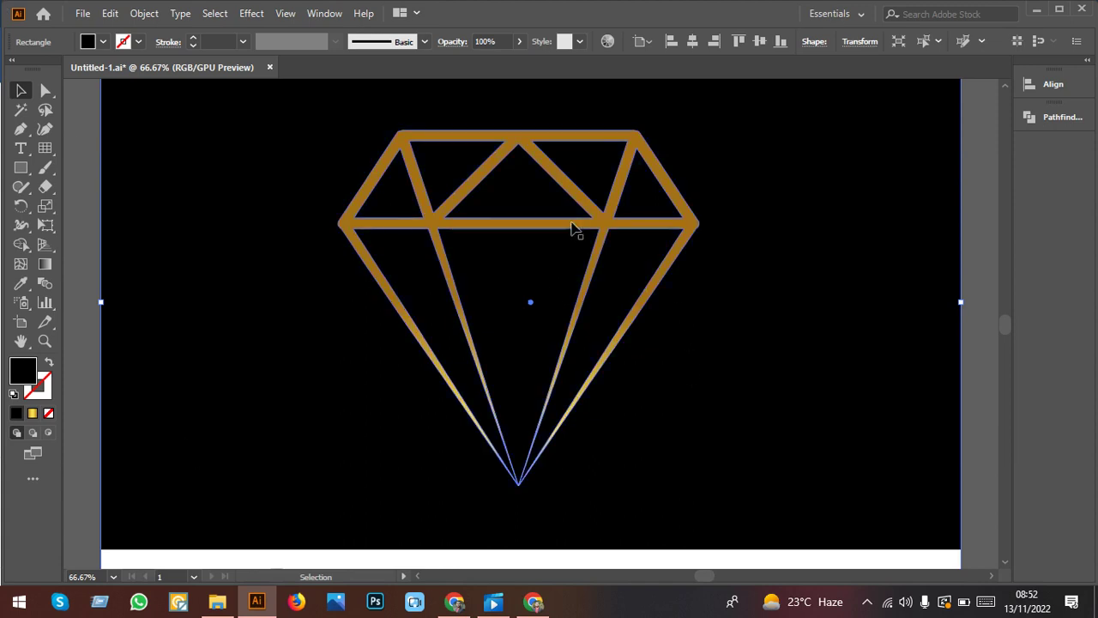
left_click(45, 264)
left_click_drag(551, 96, 503, 546)
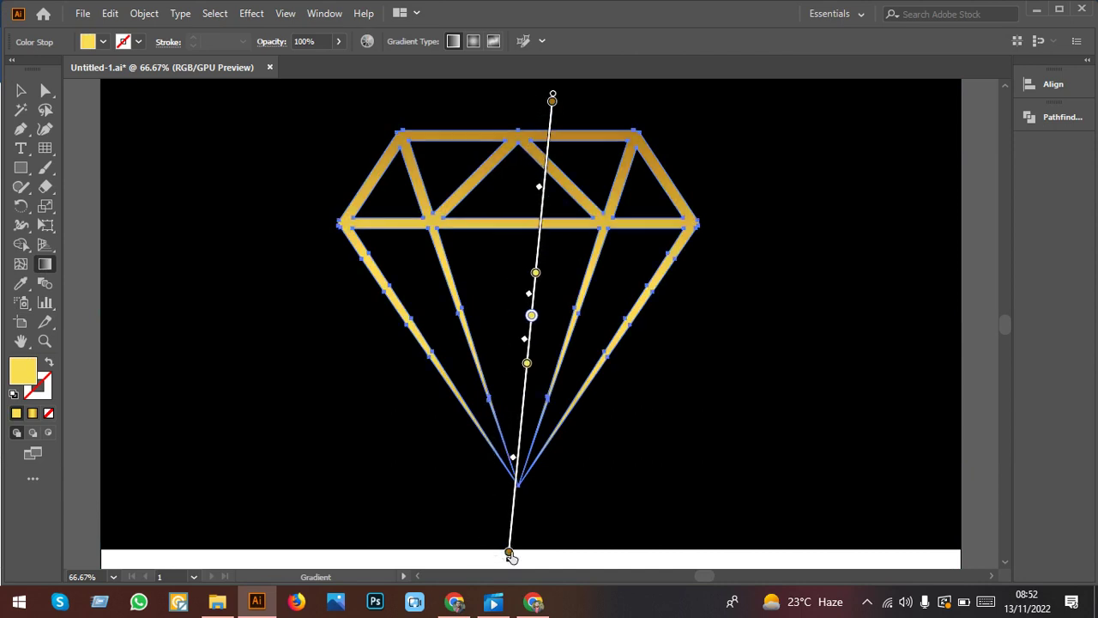
key("v")
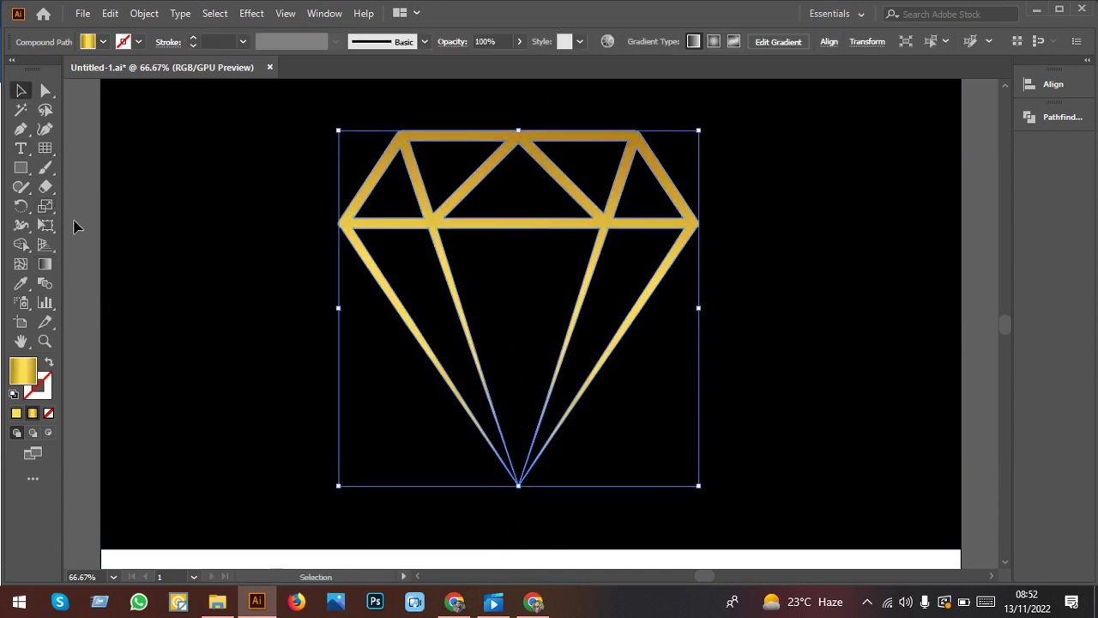
left_click(571, 422)
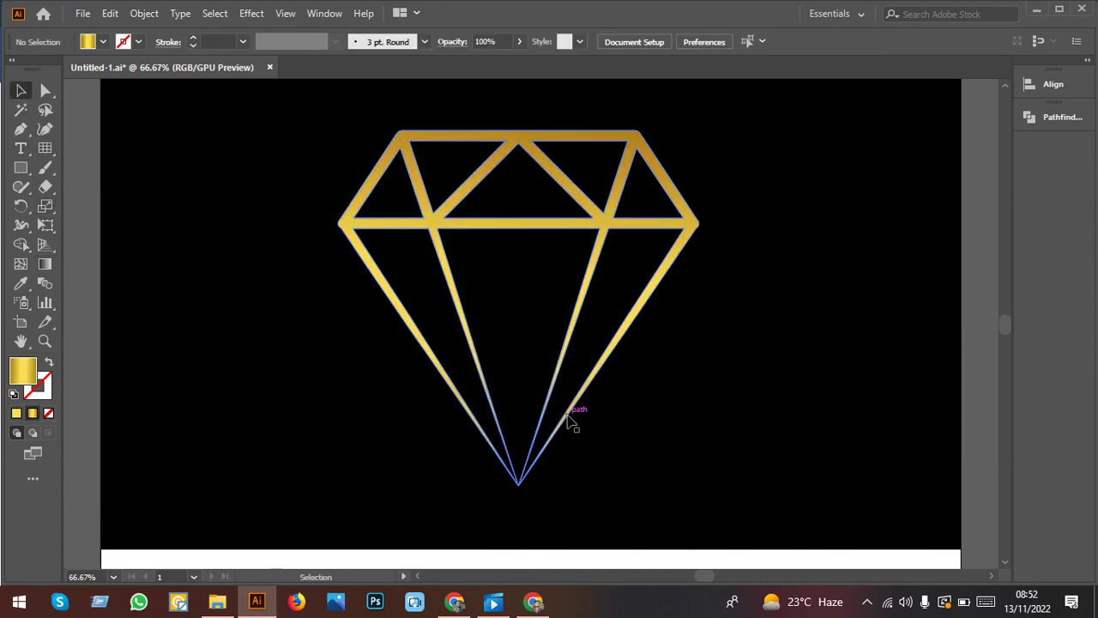
scroll(576, 436, "down", 1, "alt")
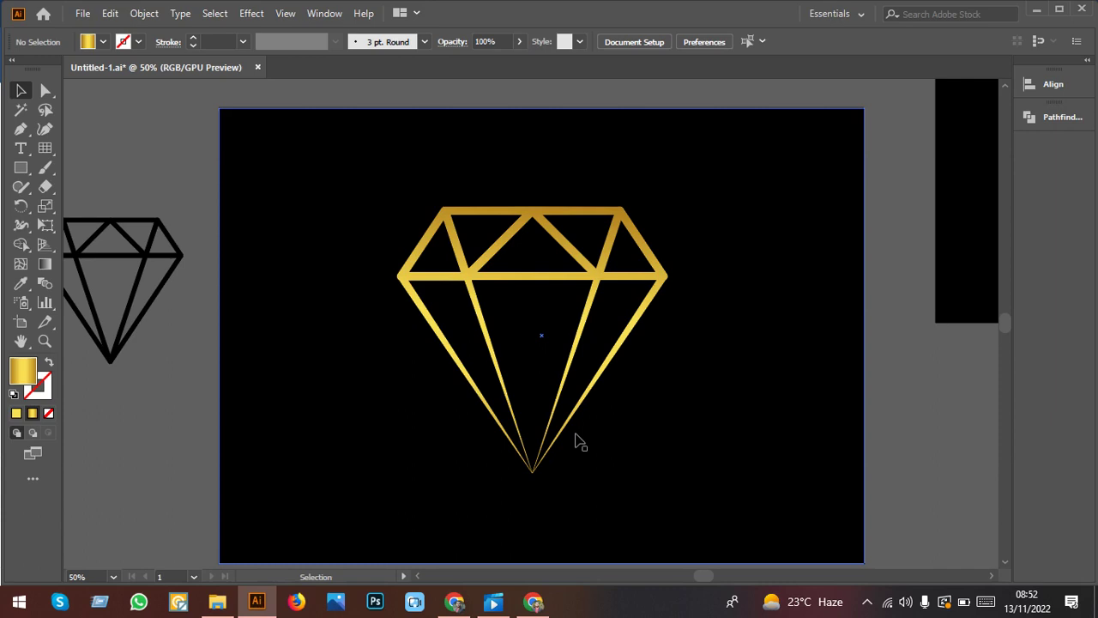
Step: Minimise Illustrator and then Chrome to reveal the Windows desktop and tray icons
left_click(1037, 10)
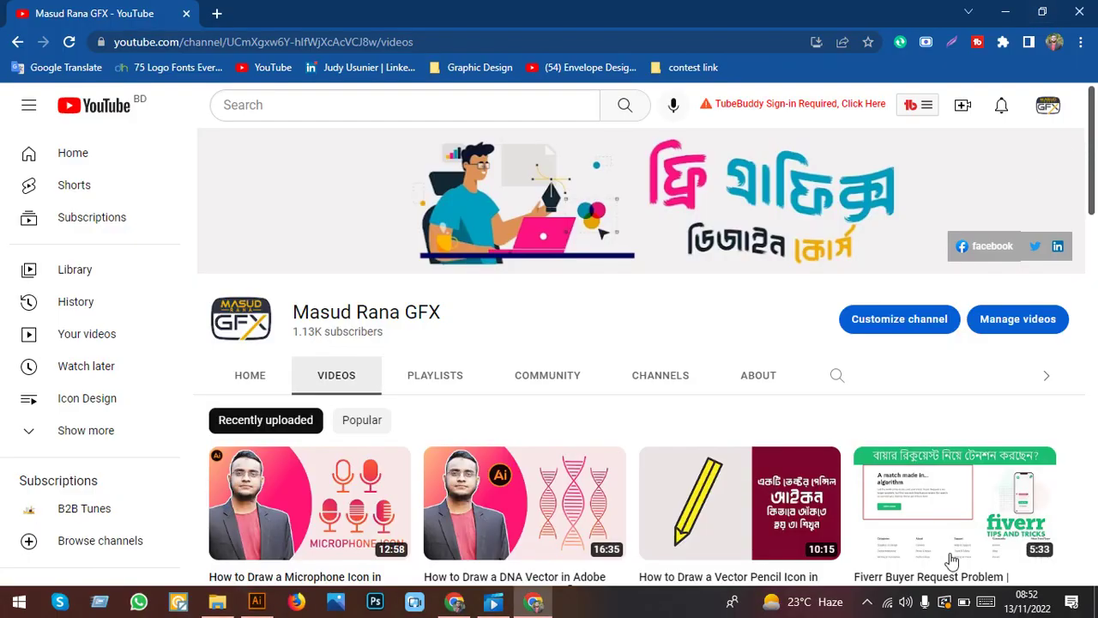
left_click(887, 602)
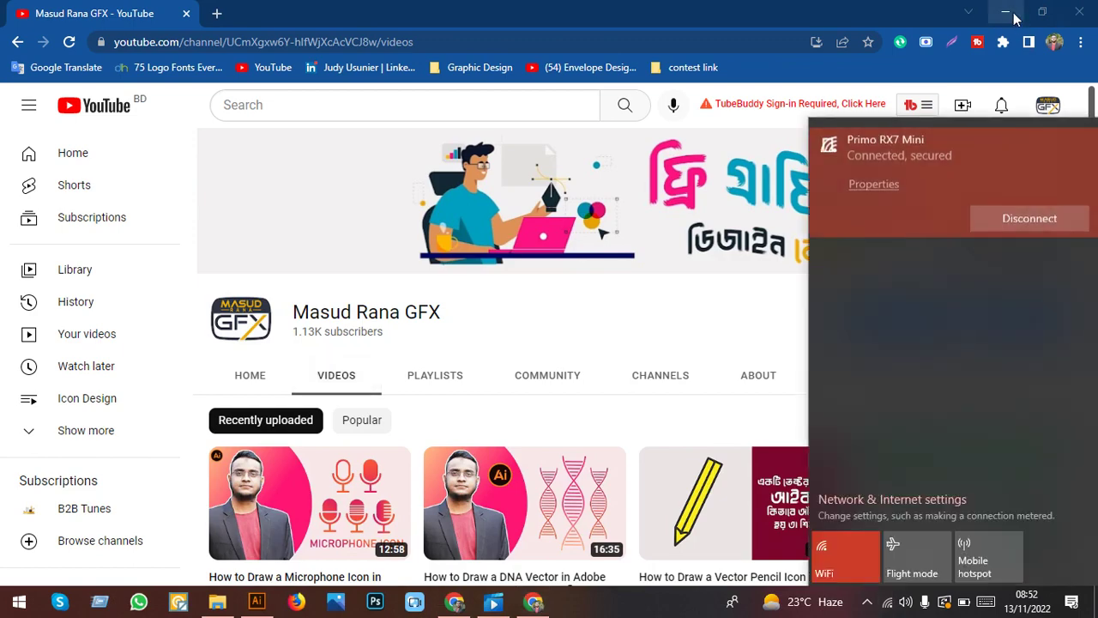
left_click(1007, 12)
left_click(866, 601)
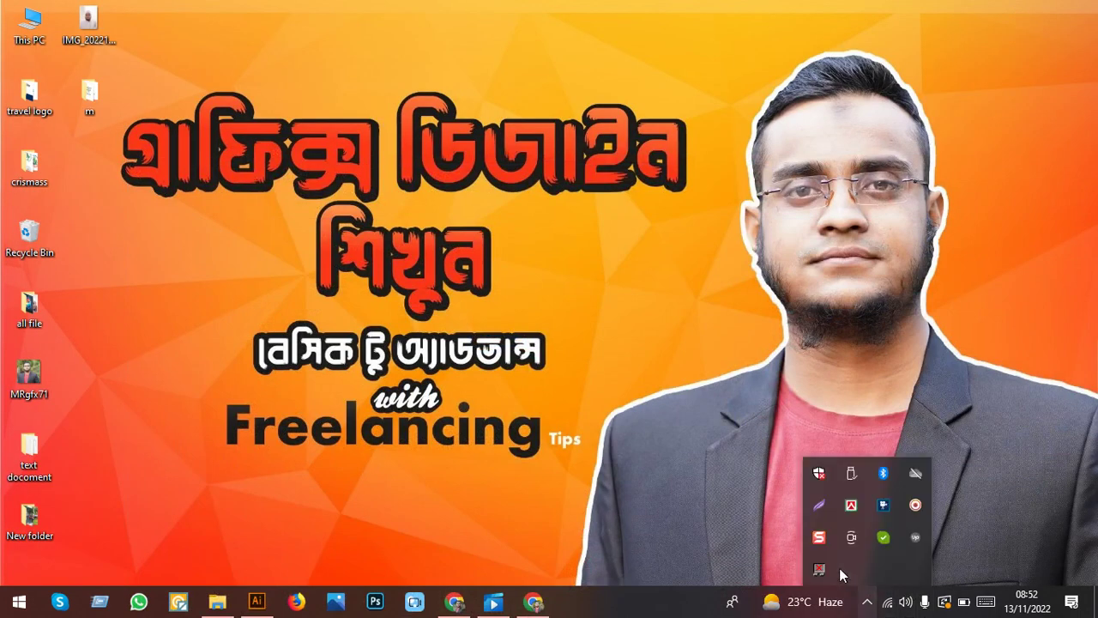